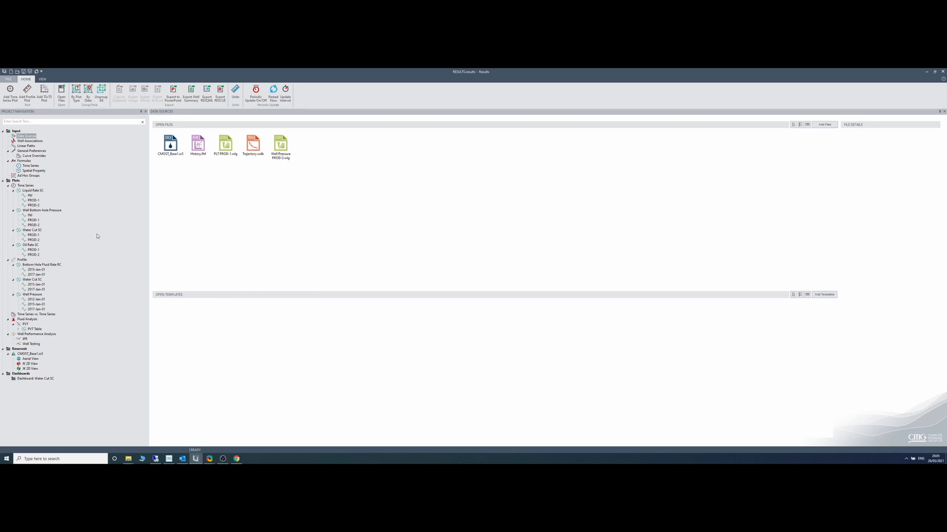
- Compare simulated and historical Liquid Rate SC, Well Bottom-hole Pressure and Water Cut SC for the wells in the time series plot groups
{"action": "left_click", "coordinate": [33, 190]}
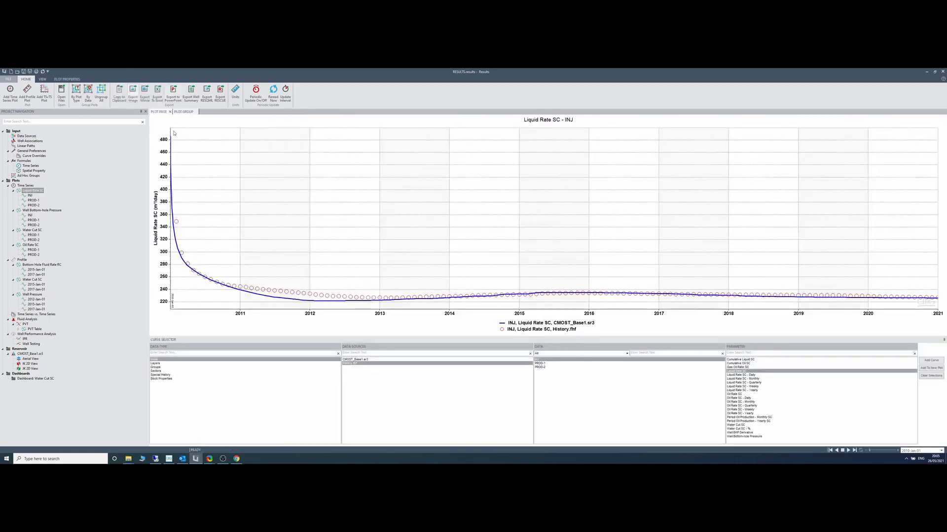
{"action": "left_click", "coordinate": [183, 112]}
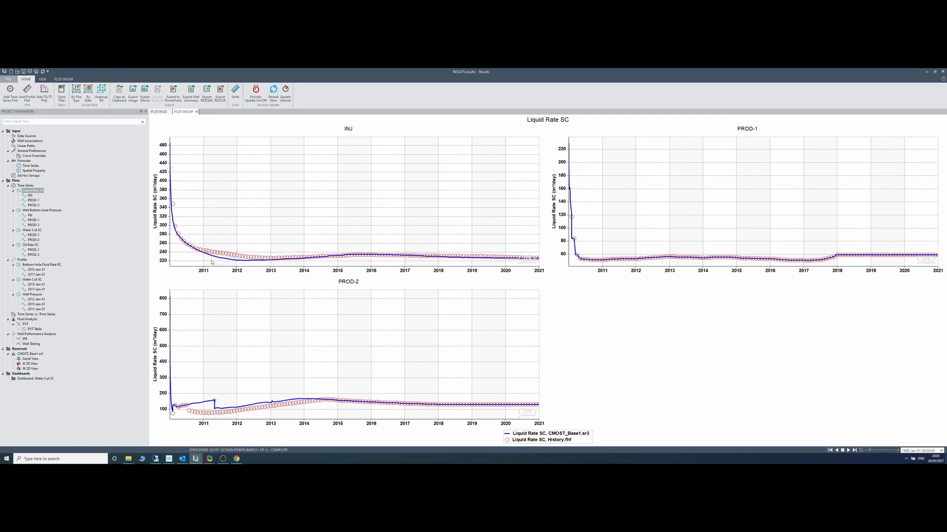
{"action": "left_click", "coordinate": [31, 211]}
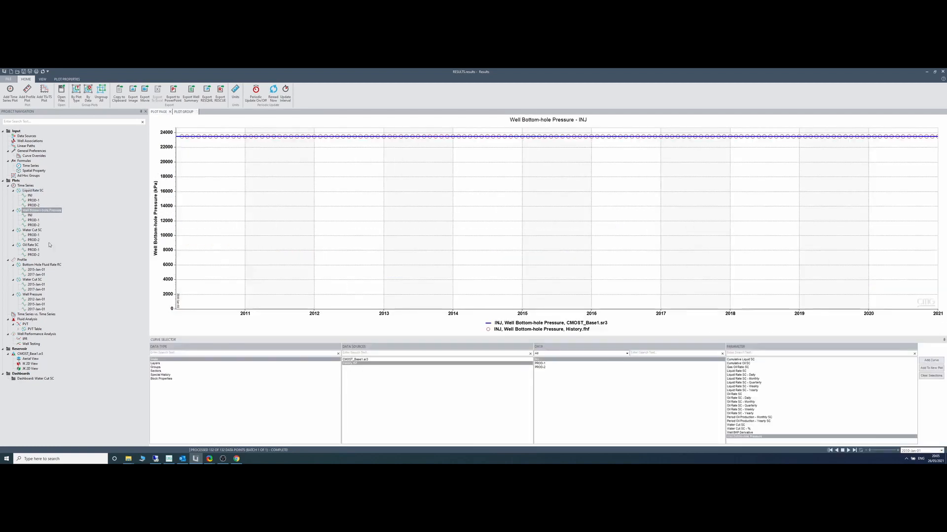
{"action": "left_click", "coordinate": [184, 112]}
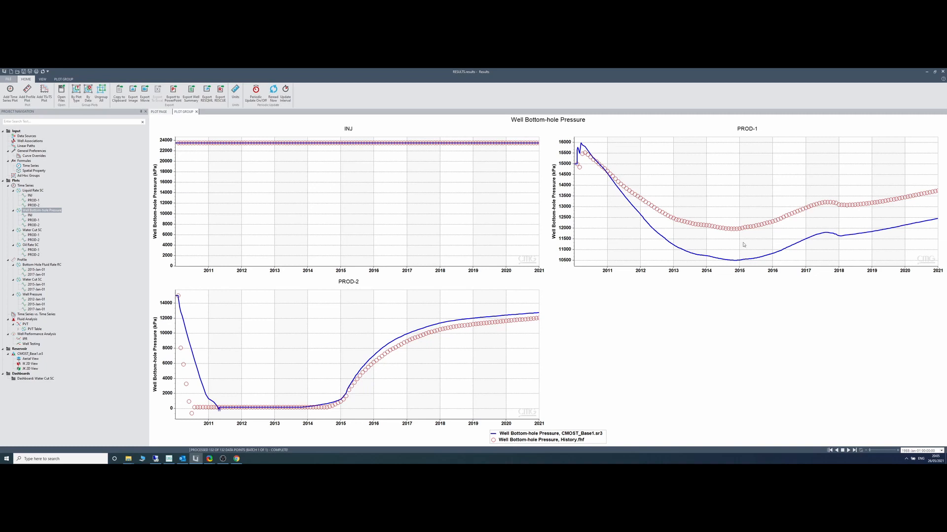
{"action": "left_click", "coordinate": [33, 235]}
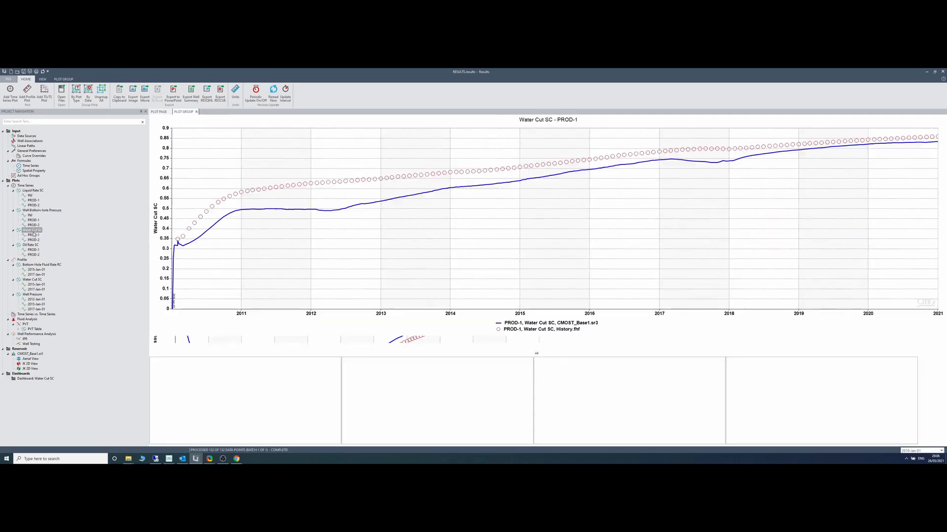
{"action": "left_click", "coordinate": [182, 112]}
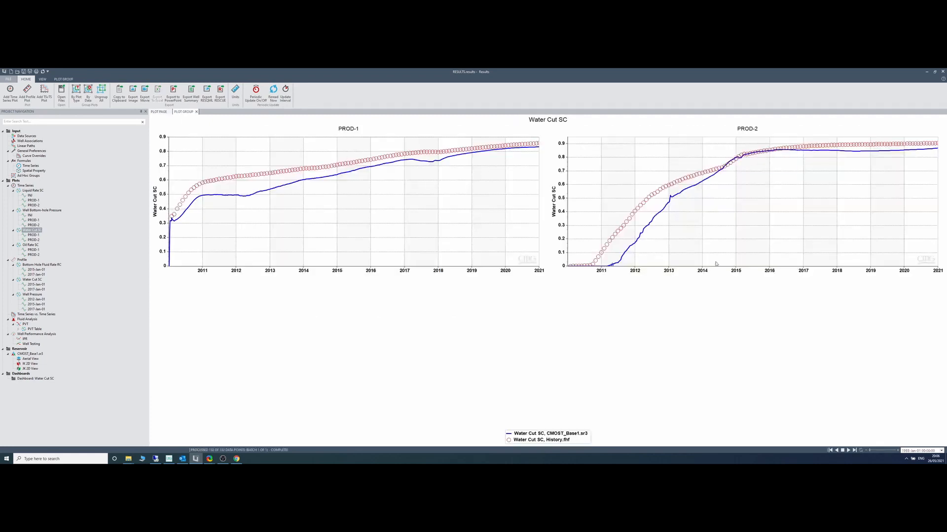
{"action": "mouse_move", "coordinate": [594, 269]}
- Compare simulated and measured profiles for PROD-1 Water Cut SC in 2015 and 2017 and for PROD-2 Well Pressure at all dates
{"action": "double_click", "coordinate": [33, 283]}
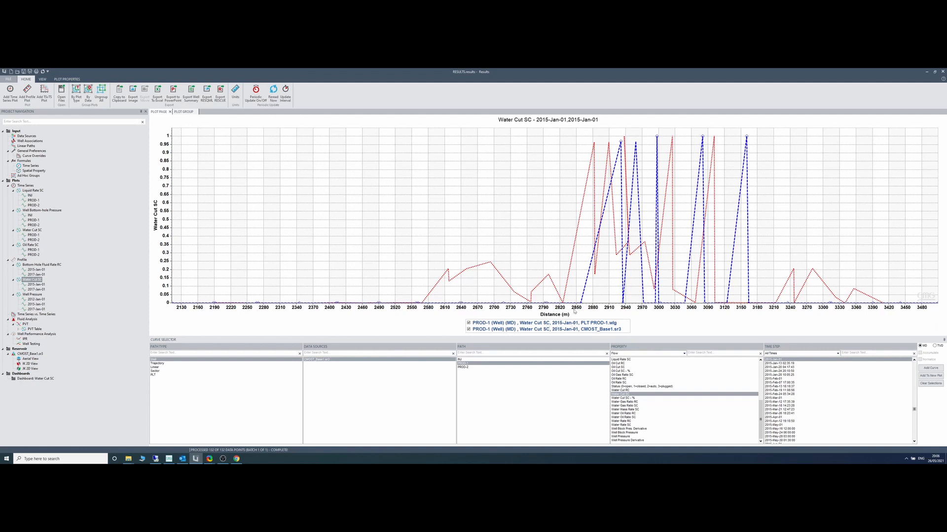
{"action": "mouse_move", "coordinate": [670, 209]}
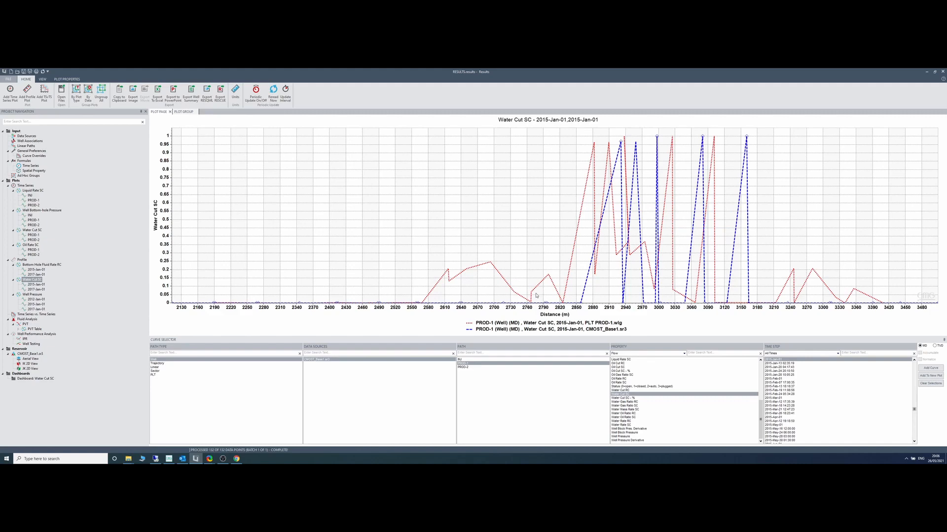
{"action": "mouse_move", "coordinate": [497, 326]}
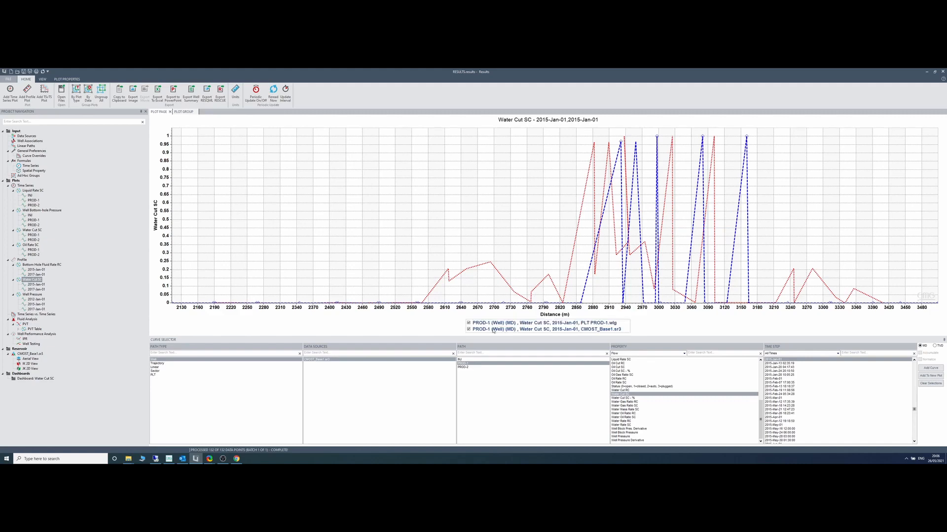
{"action": "left_click", "coordinate": [39, 290]}
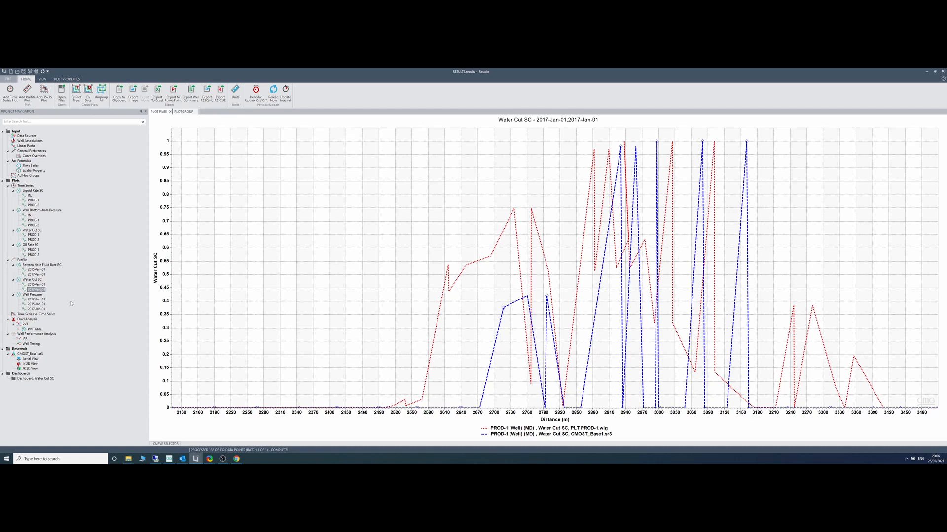
{"action": "double_click", "coordinate": [33, 295]}
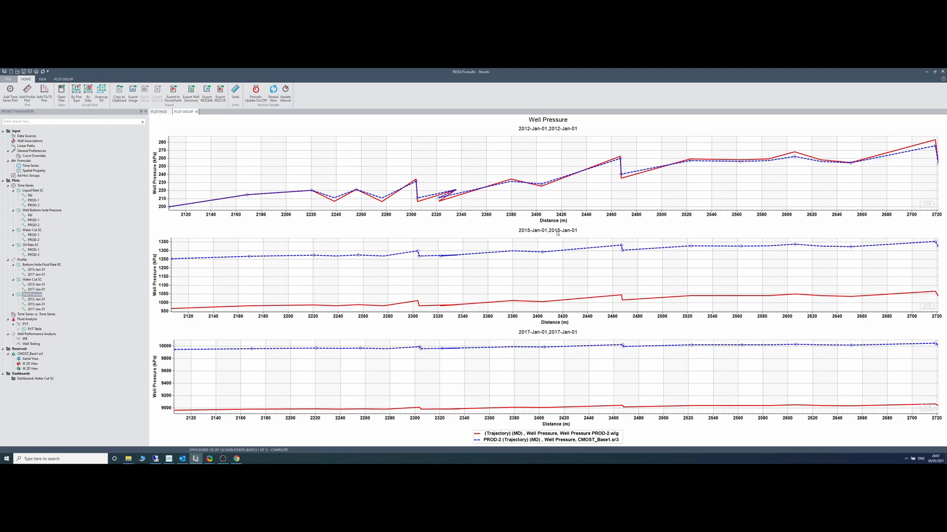
{"action": "mouse_move", "coordinate": [589, 348]}
{"action": "mouse_move", "coordinate": [215, 413]}
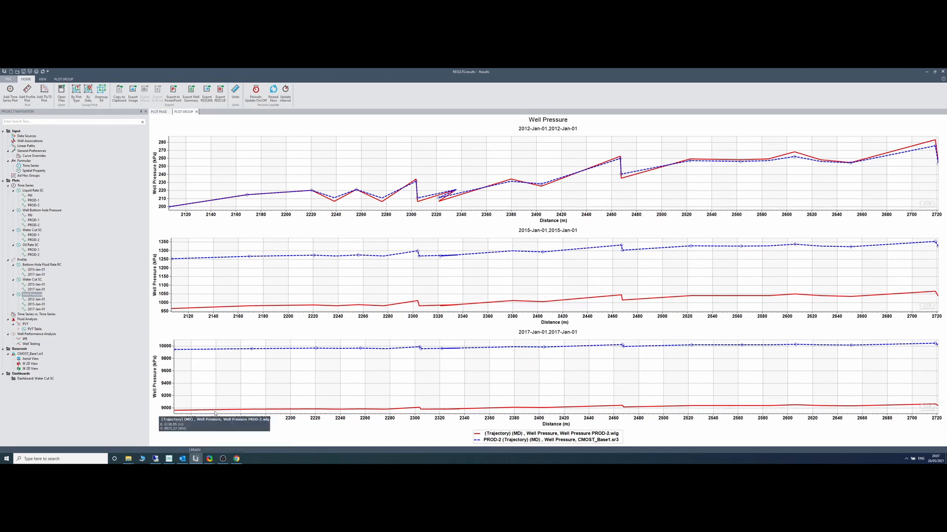
- Switch to the CMG Technologies Launcher and start CMOST AI in a maximized window
{"action": "left_click", "coordinate": [170, 459]}
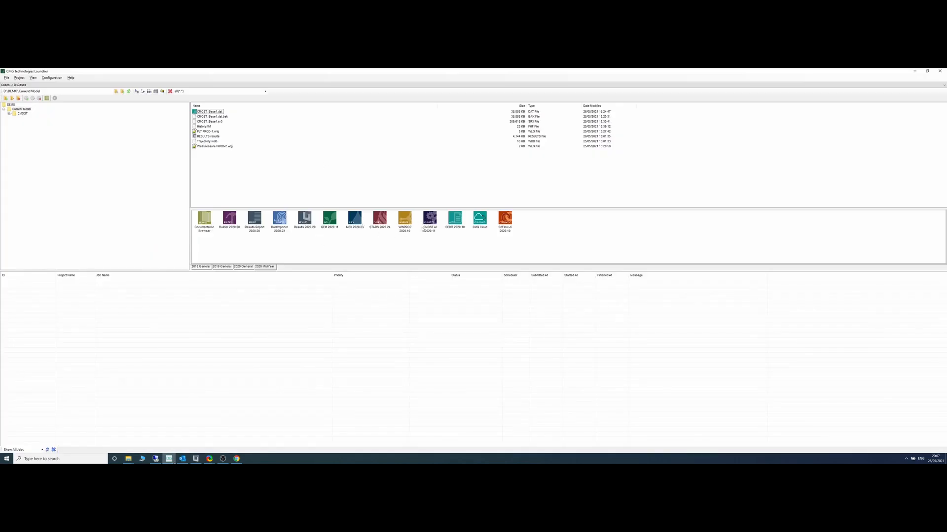
{"action": "double_click", "coordinate": [429, 221]}
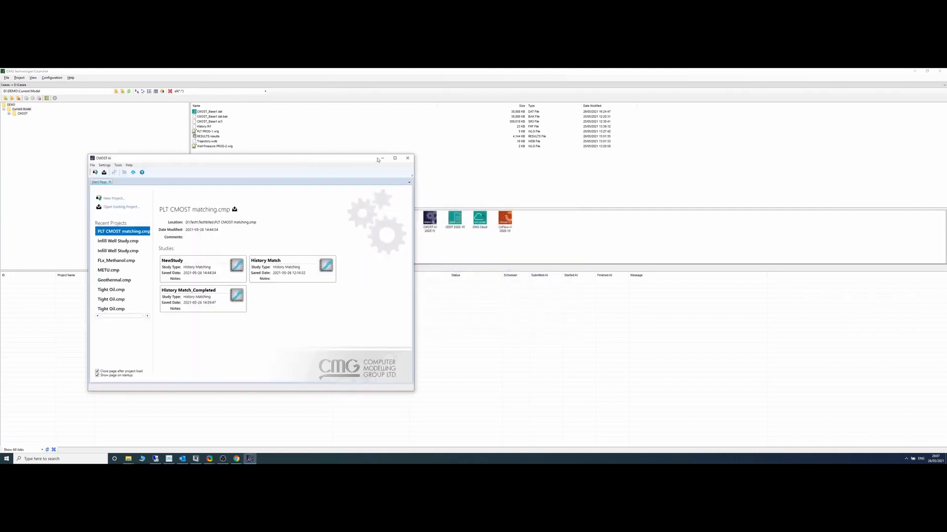
{"action": "left_click", "coordinate": [394, 158]}
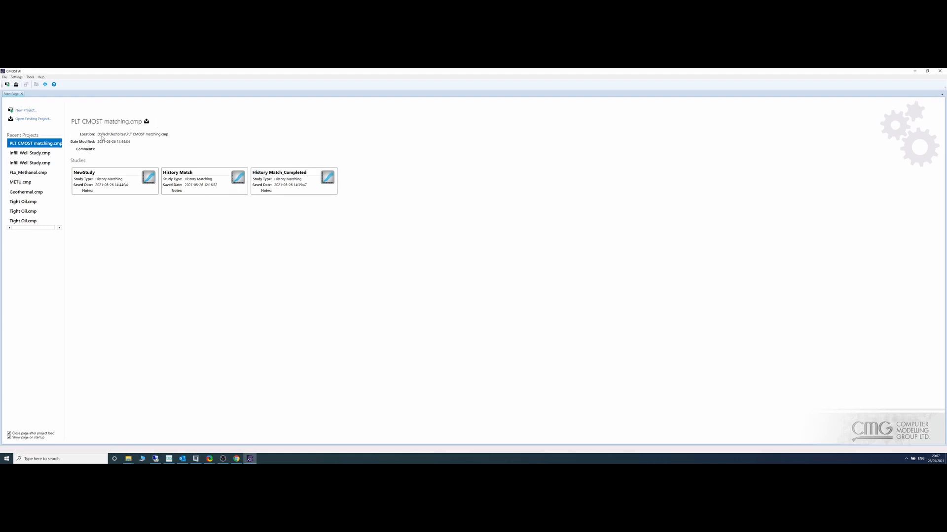
- Start a new project named History Match with CMOST_Base1.dat from the Current Model folder as its base dataset
{"action": "left_click", "coordinate": [19, 112]}
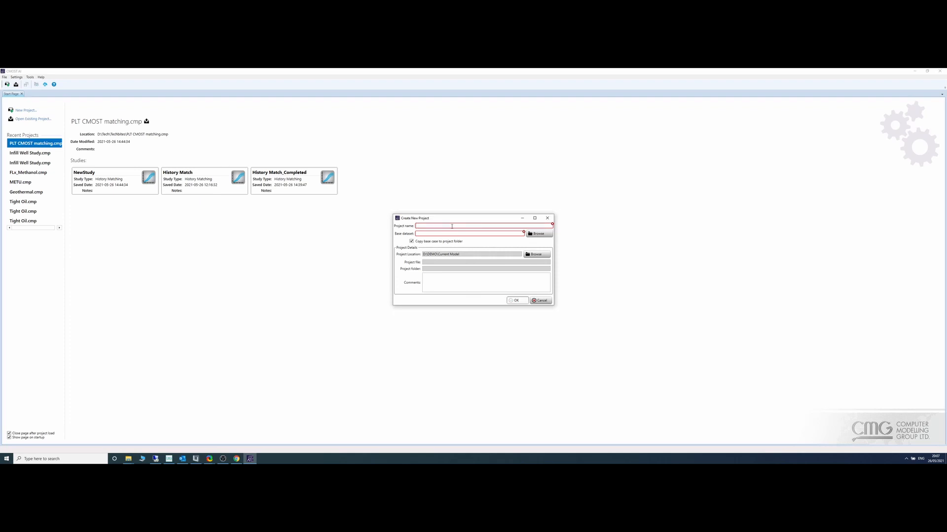
{"action": "type", "text": "hi5"}
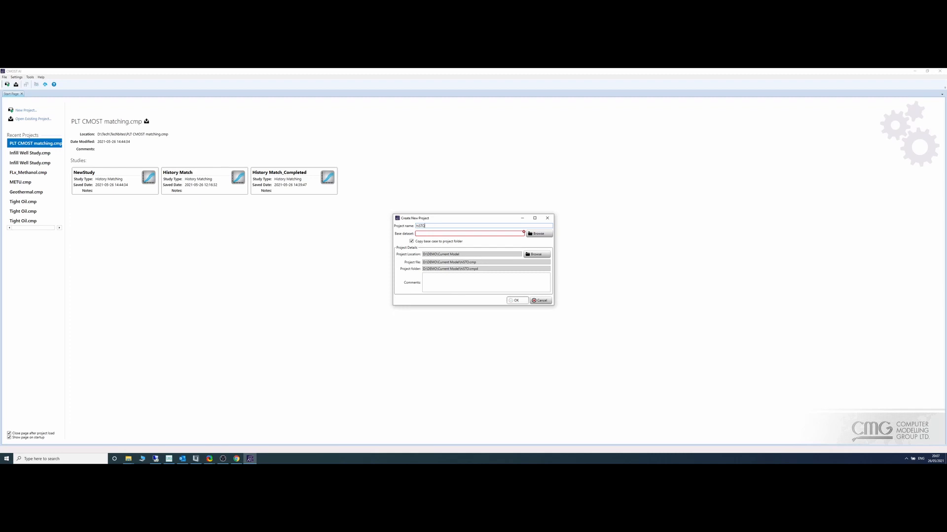
{"action": "key", "text": "BackSpace"}
{"action": "key", "text": "BackSpace"}
{"action": "key", "text": "BackSpace"}
{"action": "key", "text": "BackSpace"}
{"action": "key", "text": "BackSpace"}
{"action": "type", "text": "History Mat"}
{"action": "left_click", "coordinate": [541, 236]}
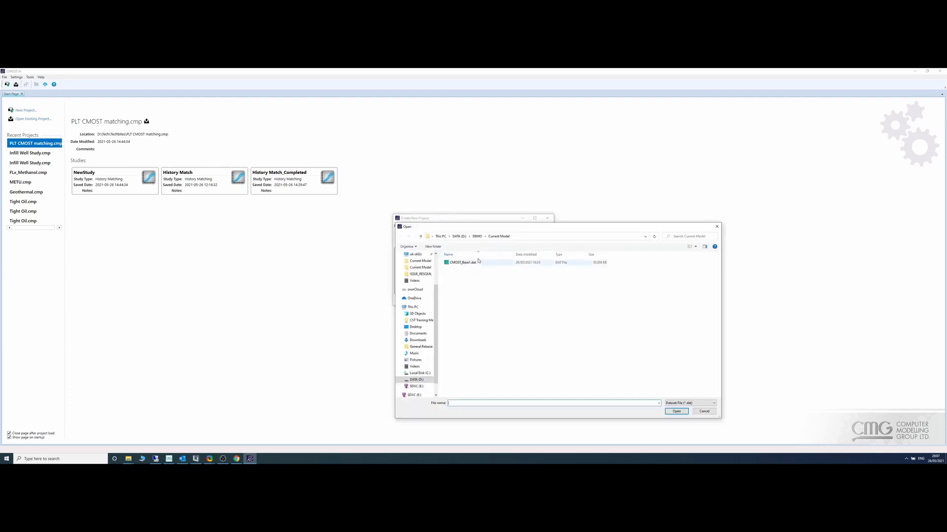
{"action": "left_click", "coordinate": [473, 263]}
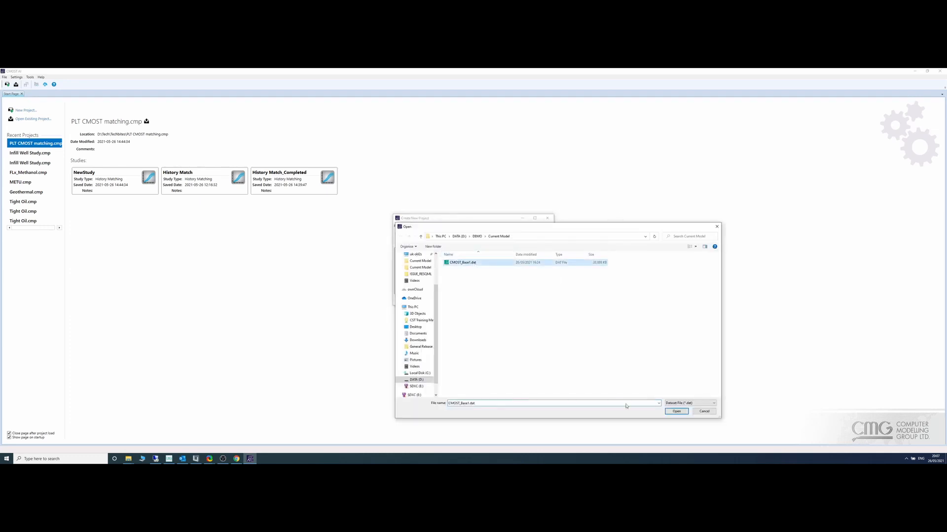
{"action": "left_click", "coordinate": [676, 412]}
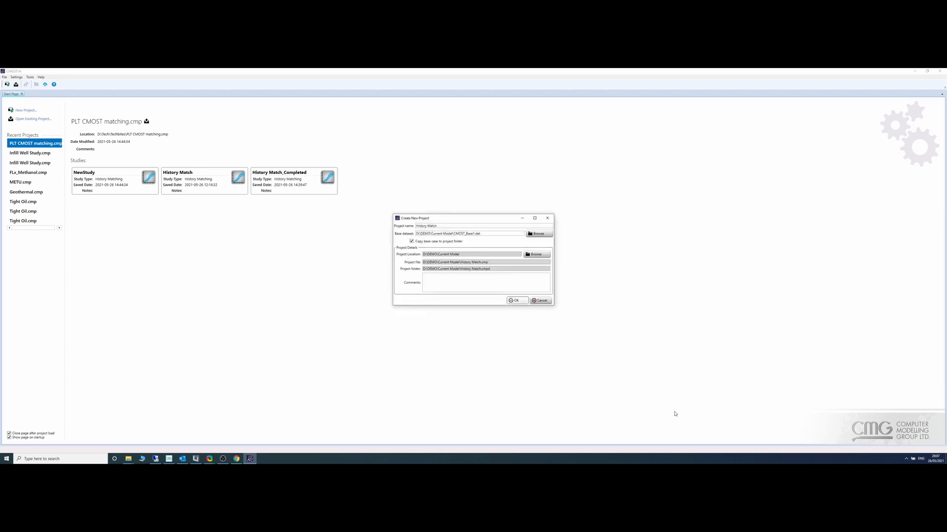
- Make a new folder named CMOST inside Current Model, use it as the project location and create the project
{"action": "left_click", "coordinate": [526, 256]}
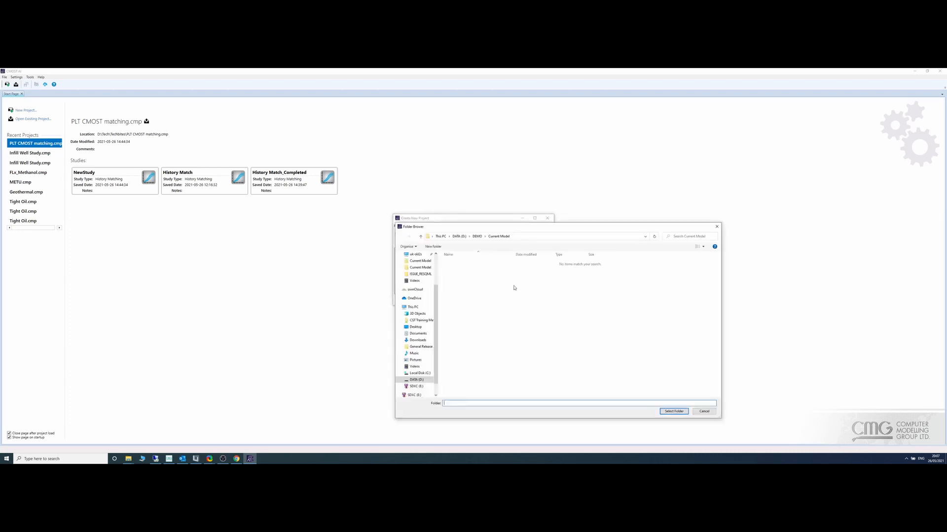
{"action": "left_click", "coordinate": [433, 247]}
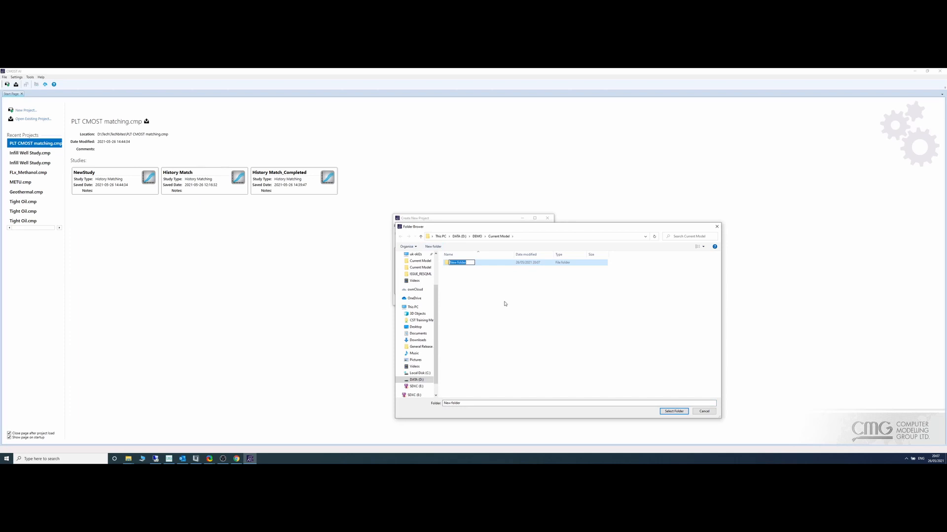
{"action": "type", "text": "CMOST"}
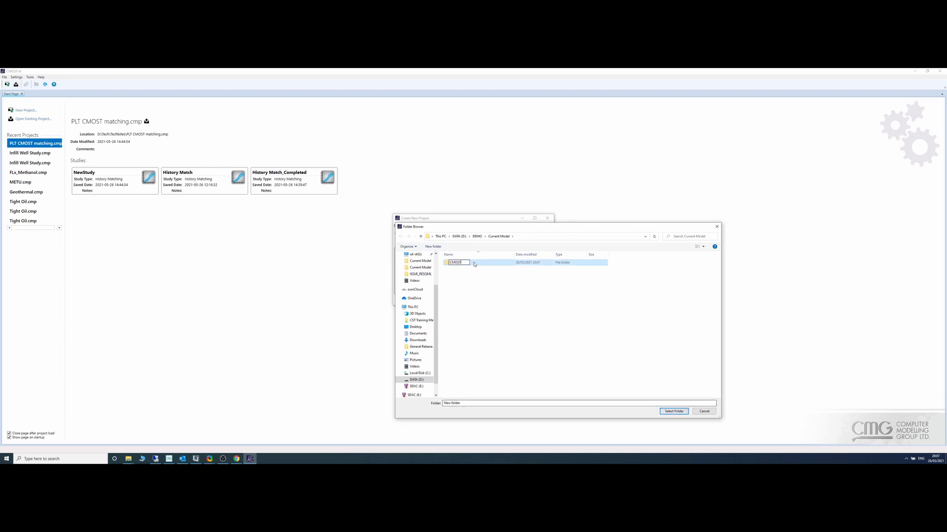
{"action": "left_click", "coordinate": [505, 271]}
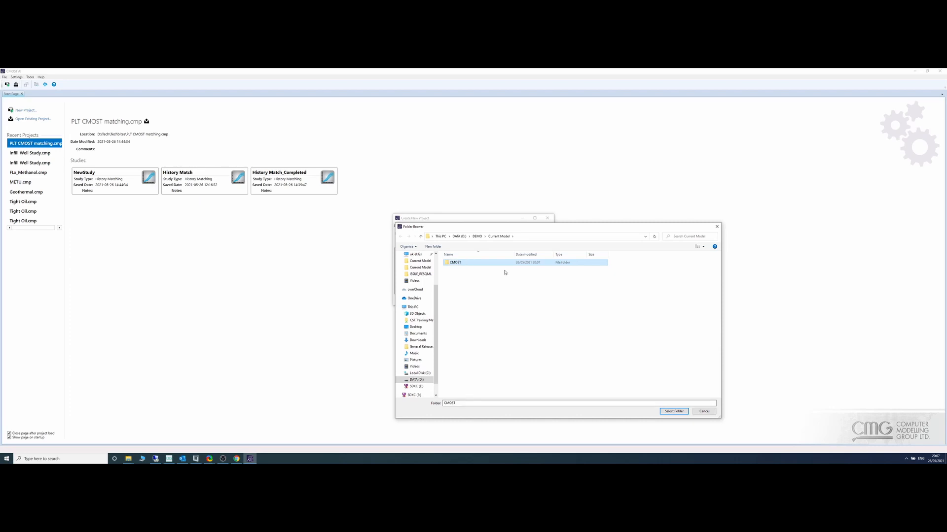
{"action": "left_click", "coordinate": [679, 413]}
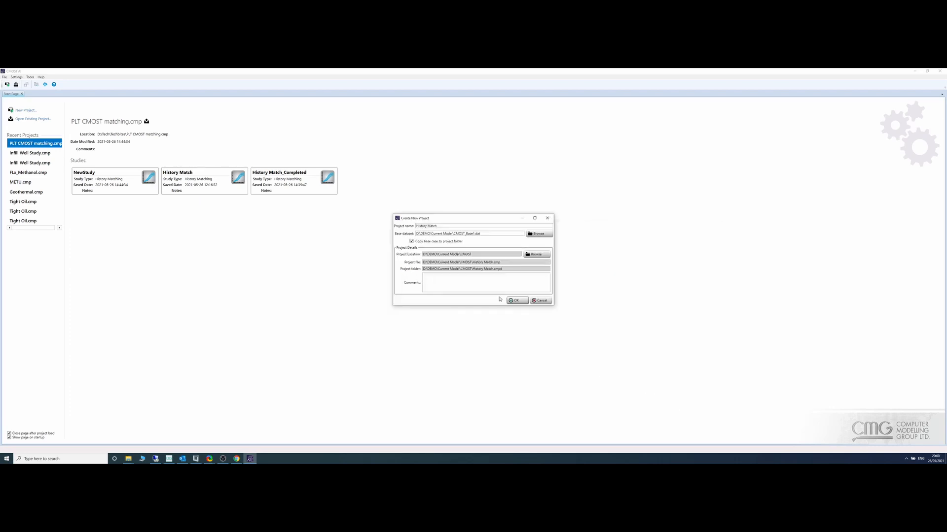
{"action": "left_click", "coordinate": [520, 302]}
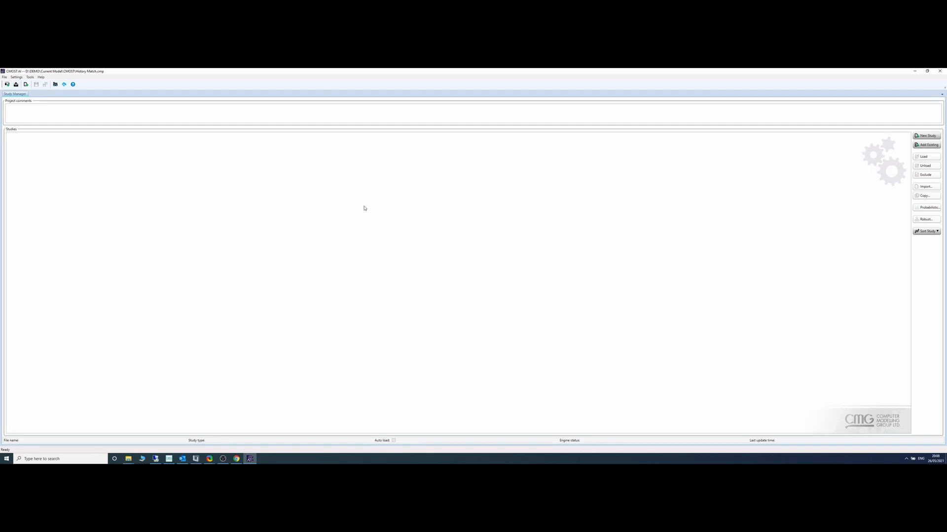
- Start a new study named HM with CMOST_Base1.dat from the project folder as its base dataset
{"action": "left_click", "coordinate": [920, 136]}
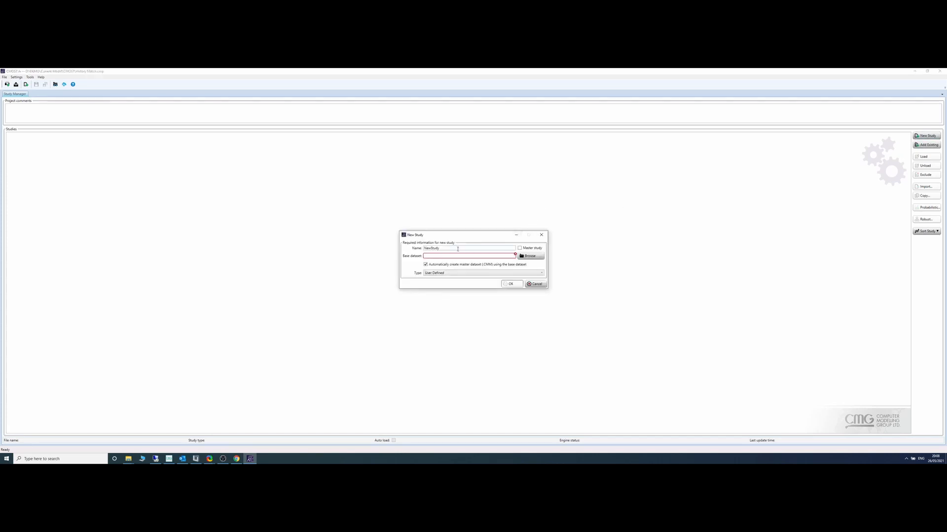
{"action": "left_click_drag", "start_coordinate": [459, 249], "coordinate": [394, 250]}
{"action": "type", "text": "H"}
{"action": "type", "text": "M"}
{"action": "left_click", "coordinate": [530, 256]}
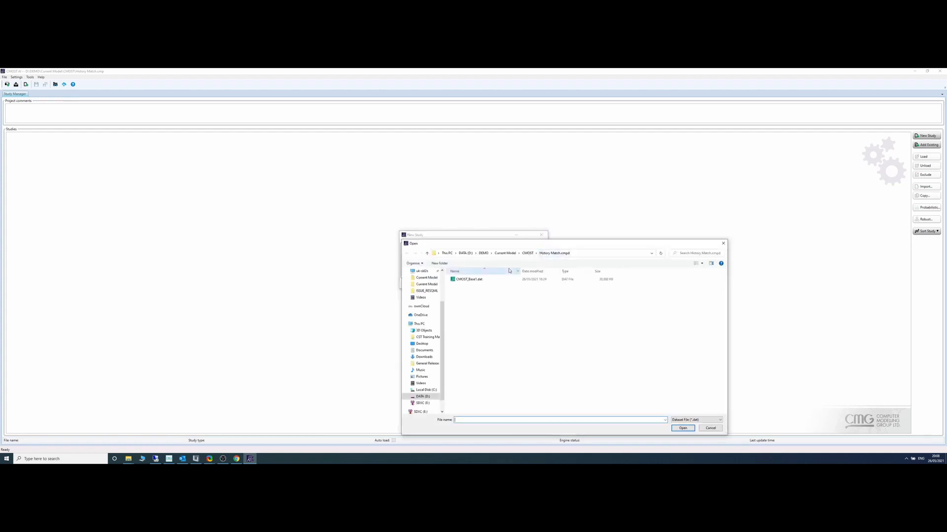
{"action": "left_click_drag", "start_coordinate": [509, 250], "coordinate": [645, 203]}
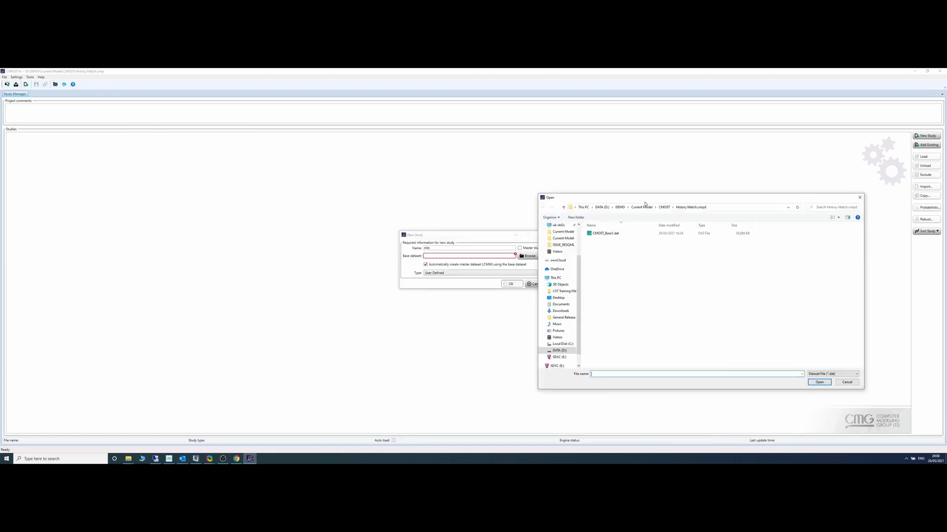
{"action": "left_click", "coordinate": [605, 234]}
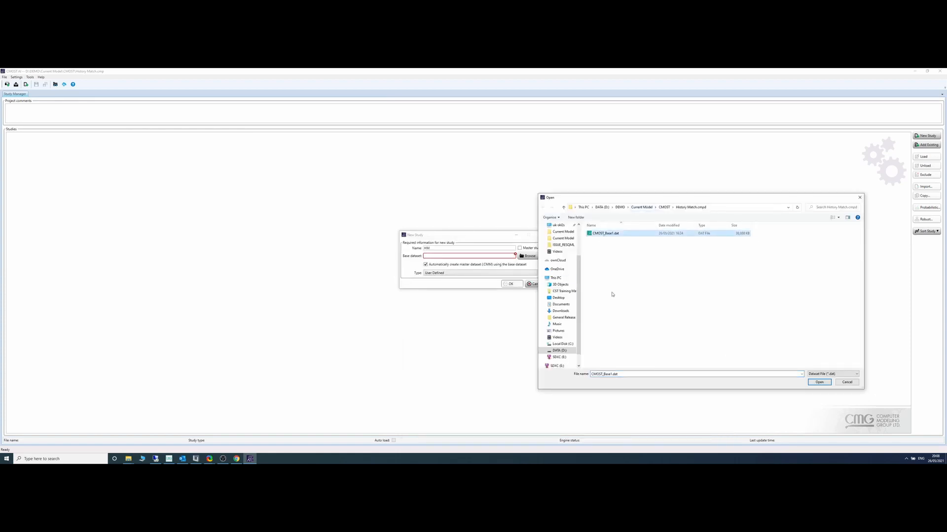
{"action": "left_click", "coordinate": [818, 383]}
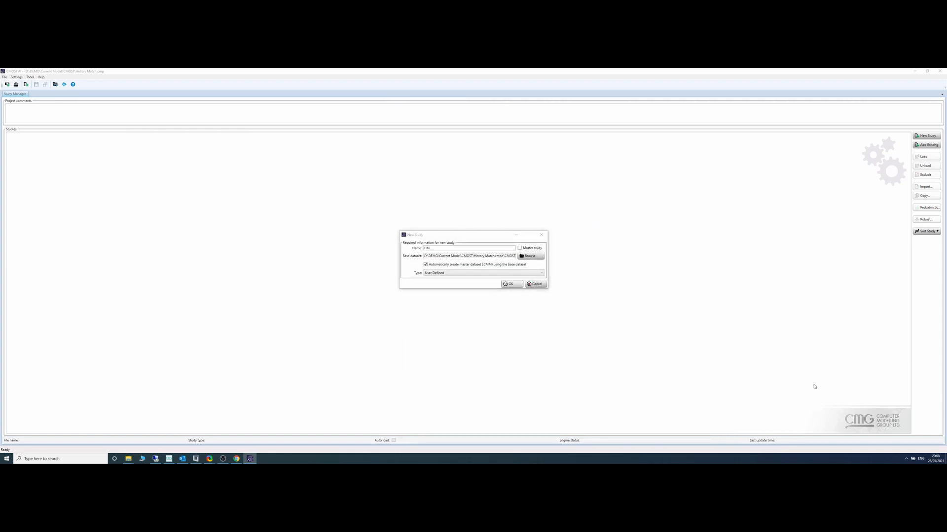
- Set the study type to History Matching, create the study and open it
{"action": "left_click", "coordinate": [452, 274]}
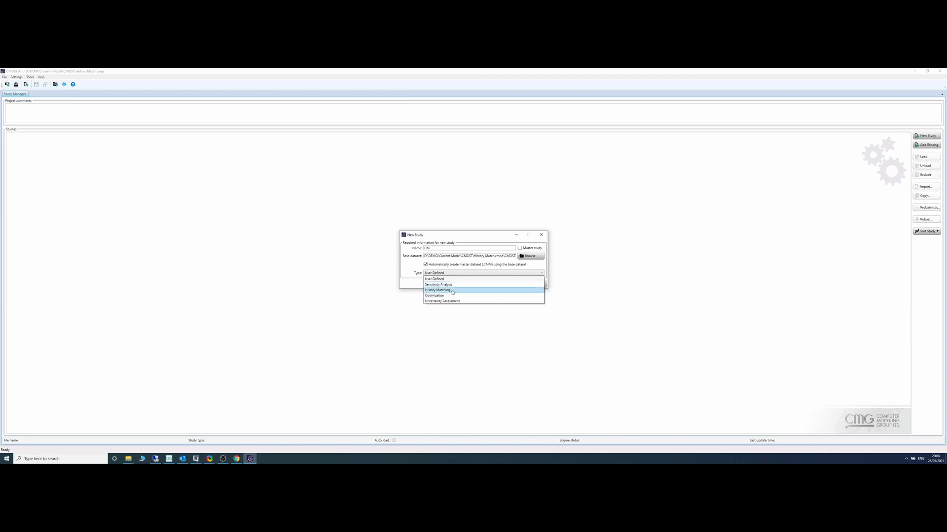
{"action": "left_click", "coordinate": [452, 291]}
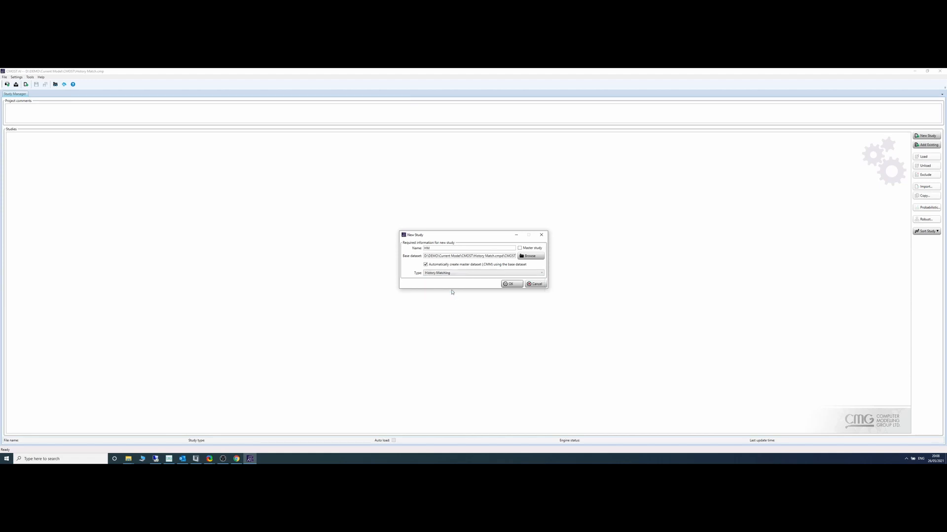
{"action": "left_click", "coordinate": [511, 285]}
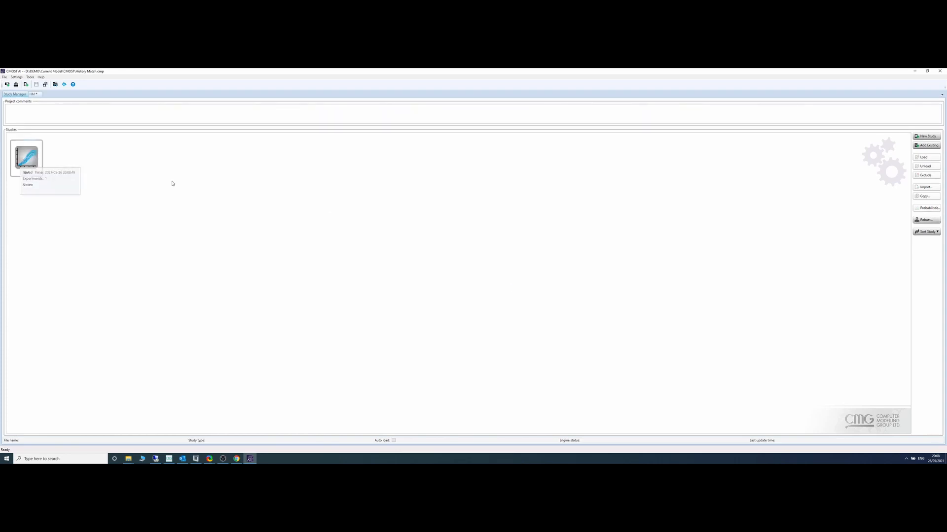
{"action": "double_click", "coordinate": [25, 159]}
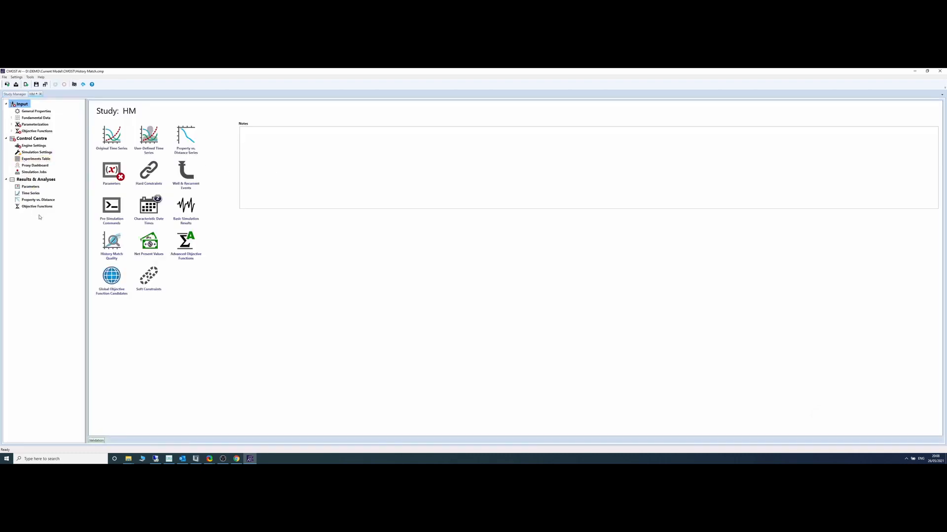
- Import the field history file History.fhf from the Current Model folder into the study's general properties
{"action": "left_click", "coordinate": [36, 112]}
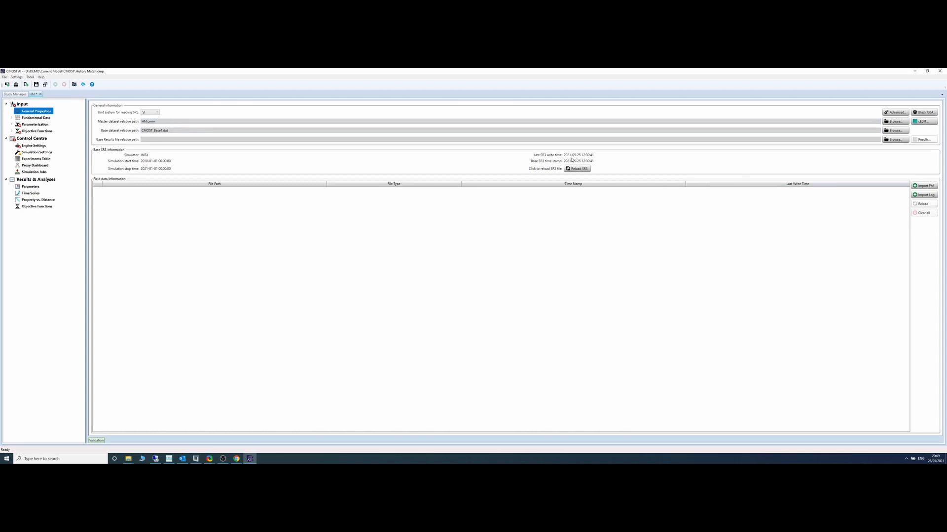
{"action": "left_click", "coordinate": [926, 187]}
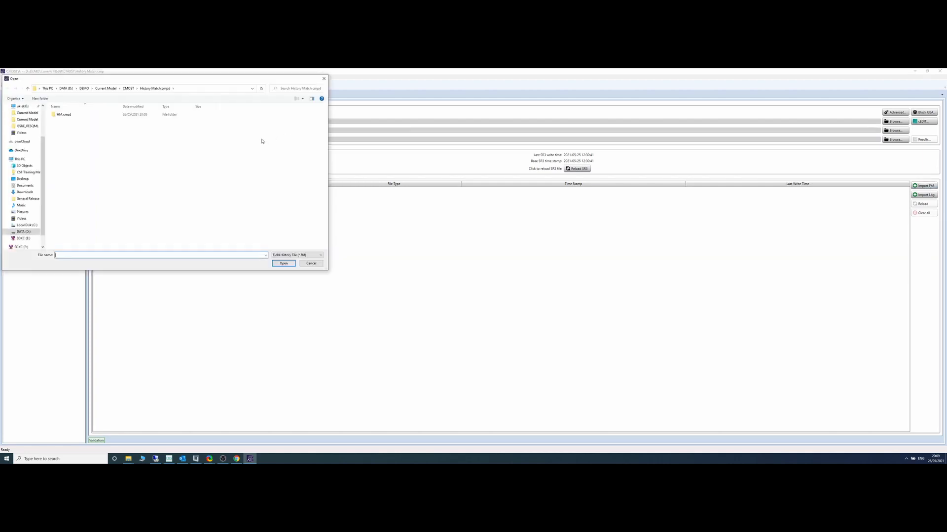
{"action": "left_click", "coordinate": [131, 89]}
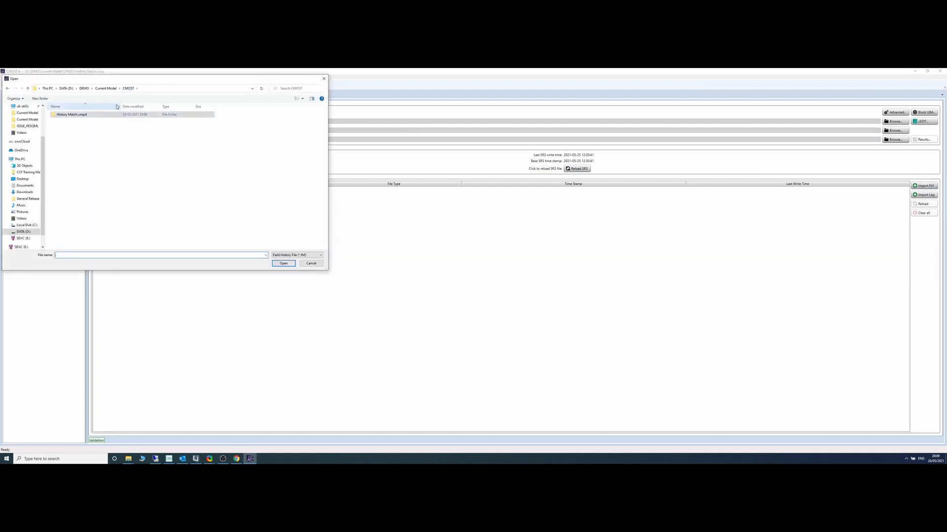
{"action": "left_click", "coordinate": [105, 88]}
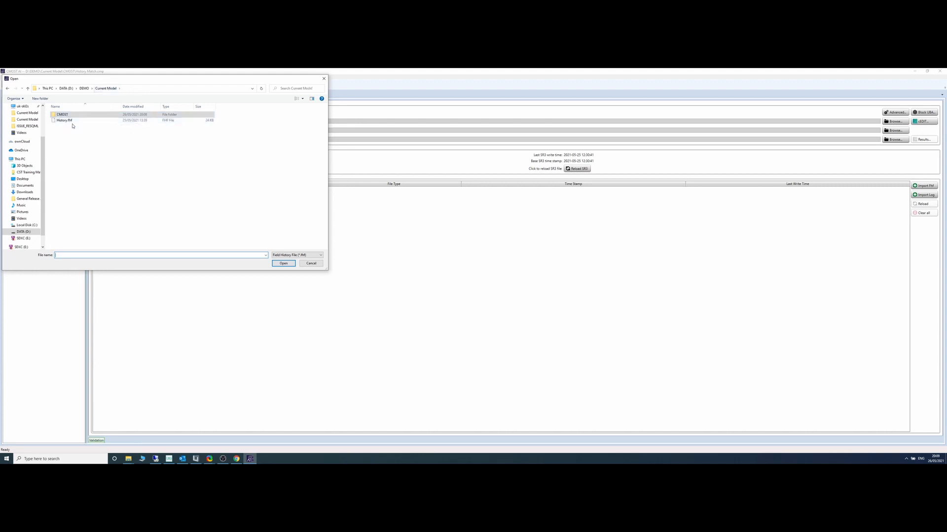
{"action": "left_click", "coordinate": [69, 122]}
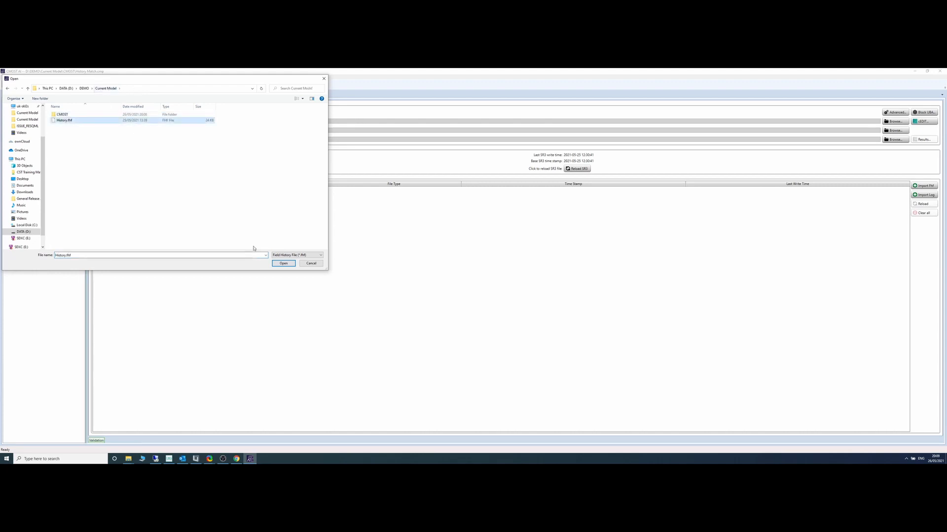
{"action": "left_click", "coordinate": [284, 263]}
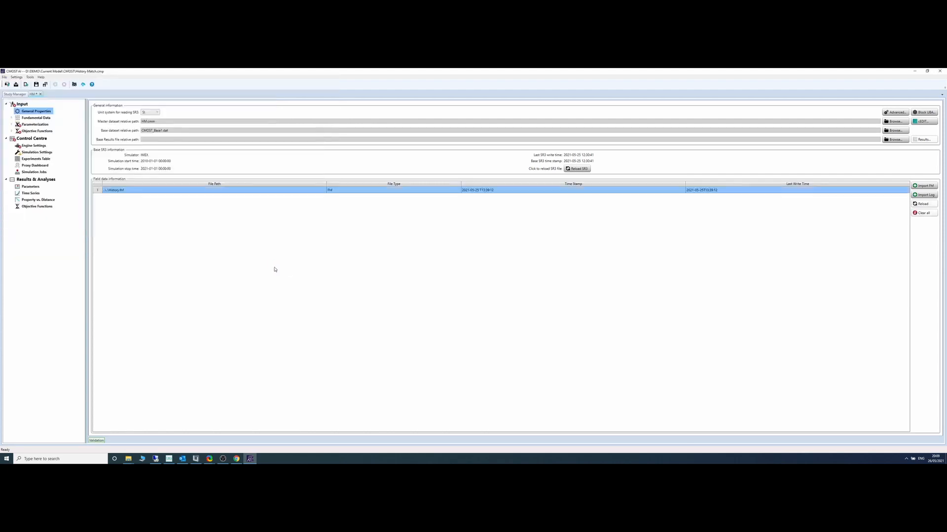
- Import the PROD-1 PLT and PROD-2 well pressure log files (.wlg) from the Current Model folder as field data
{"action": "left_click", "coordinate": [922, 196]}
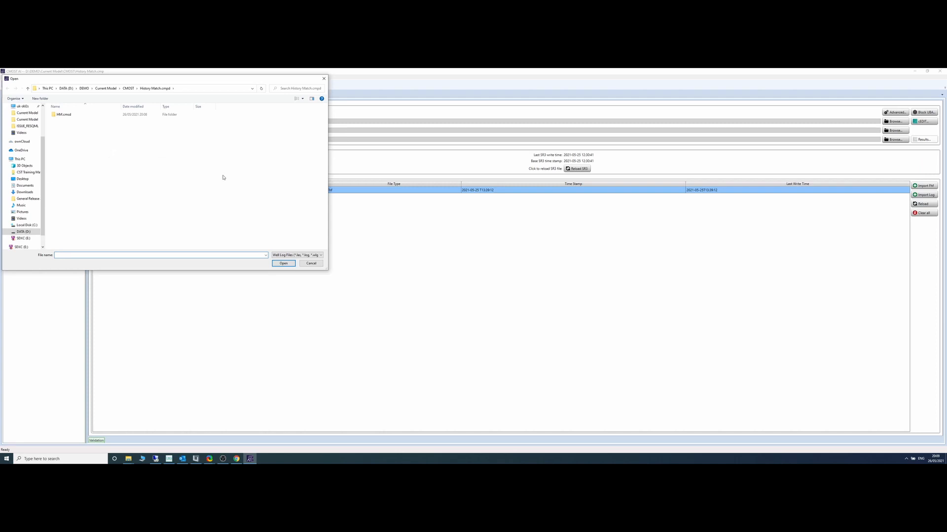
{"action": "left_click", "coordinate": [103, 90]}
{"action": "left_click_drag", "start_coordinate": [85, 147], "coordinate": [52, 123]}
{"action": "key", "text": "Return"}
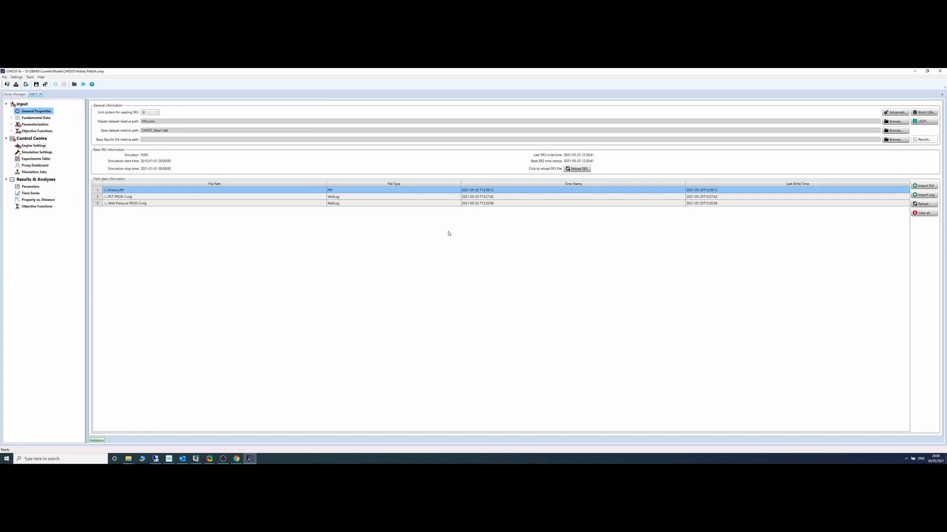
- Insert a new original time series in the fundamental data with WELLS as its origin type
{"action": "left_click", "coordinate": [11, 118]}
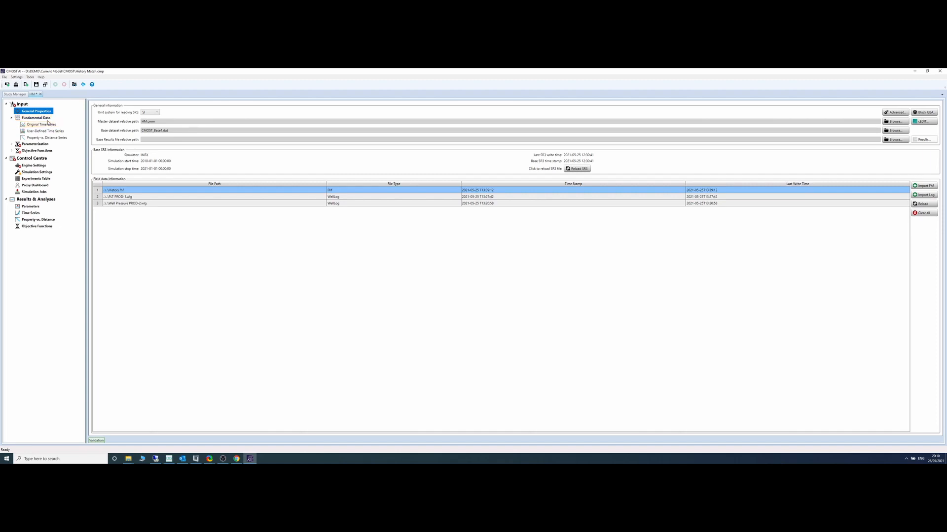
{"action": "left_click", "coordinate": [52, 125]}
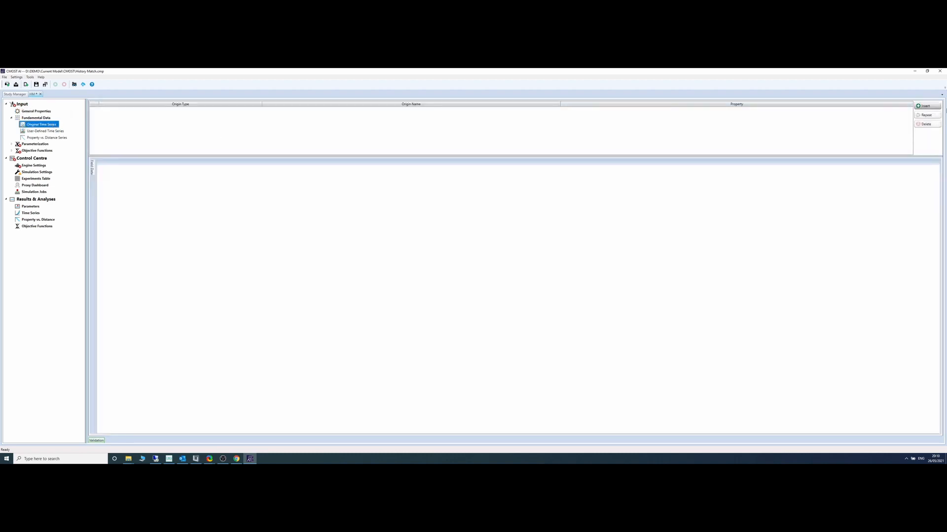
{"action": "left_click", "coordinate": [925, 107]}
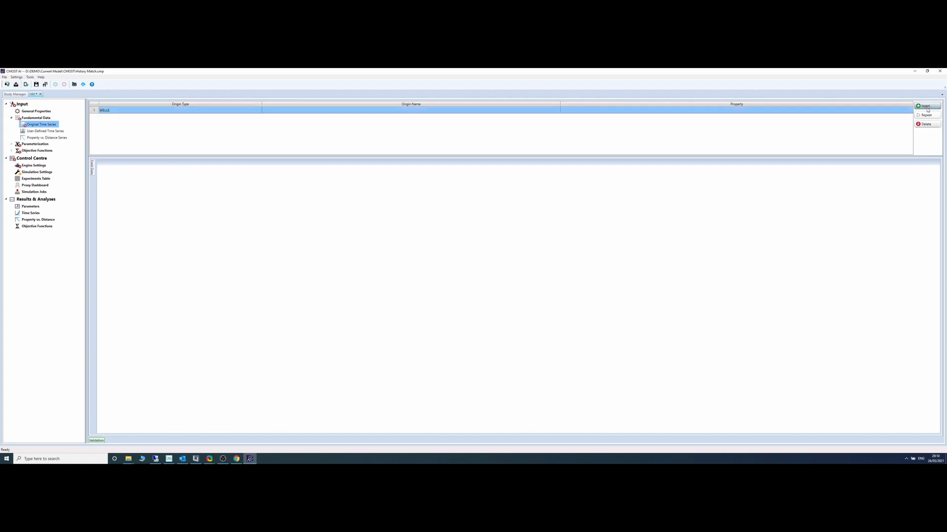
{"action": "left_click", "coordinate": [292, 113]}
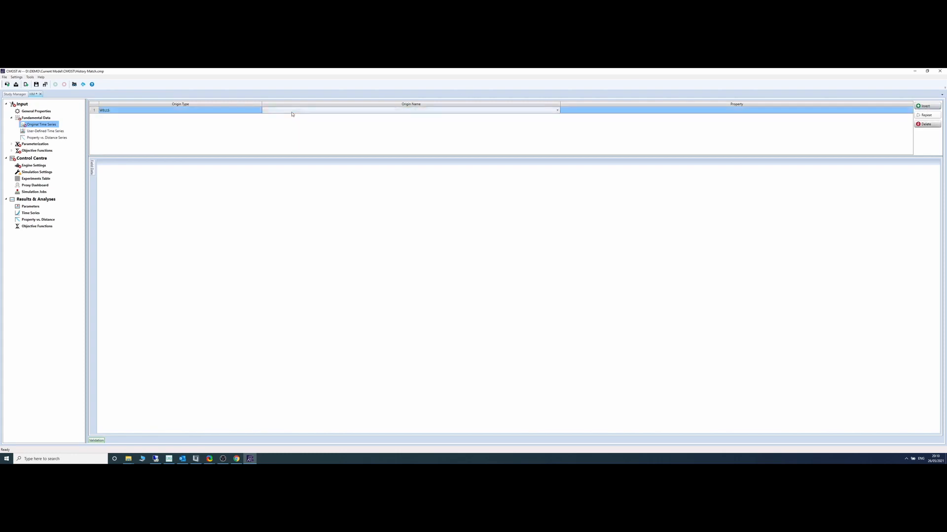
{"action": "left_click", "coordinate": [157, 110]}
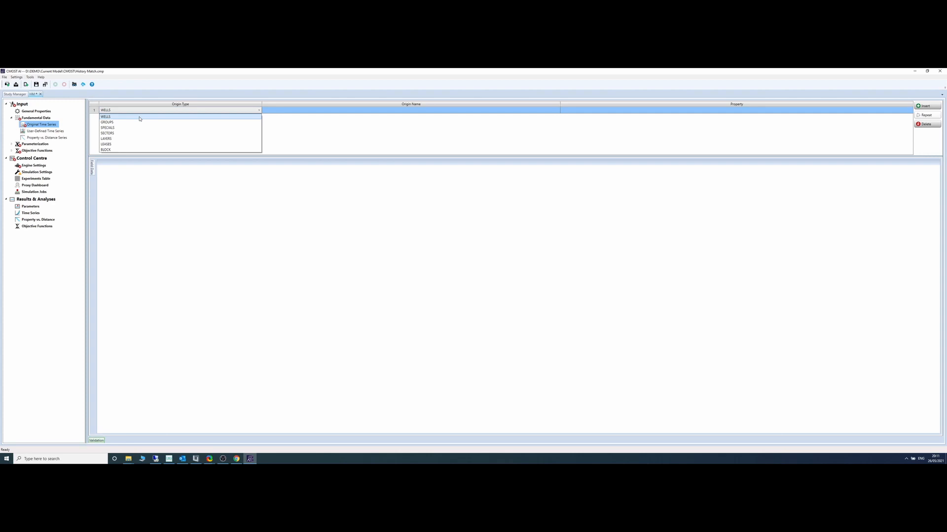
{"action": "left_click", "coordinate": [139, 119]}
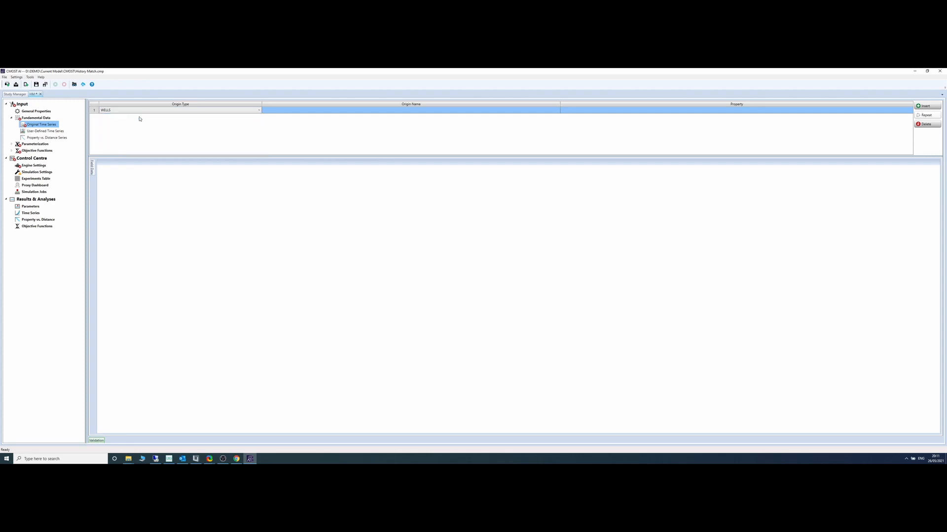
- Set the new time series' origin name to INJ and its property to Well Bottom-hole Pressure
{"action": "left_click", "coordinate": [394, 114]}
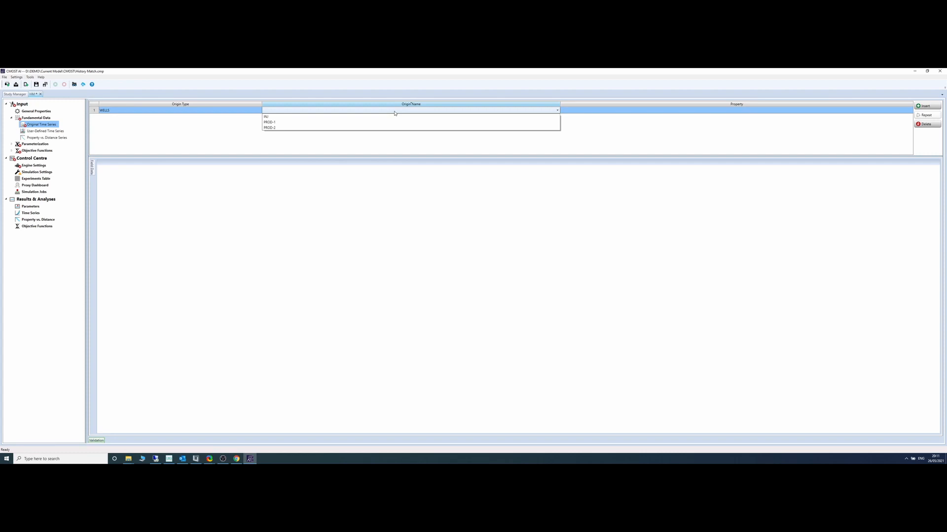
{"action": "left_click", "coordinate": [388, 117]}
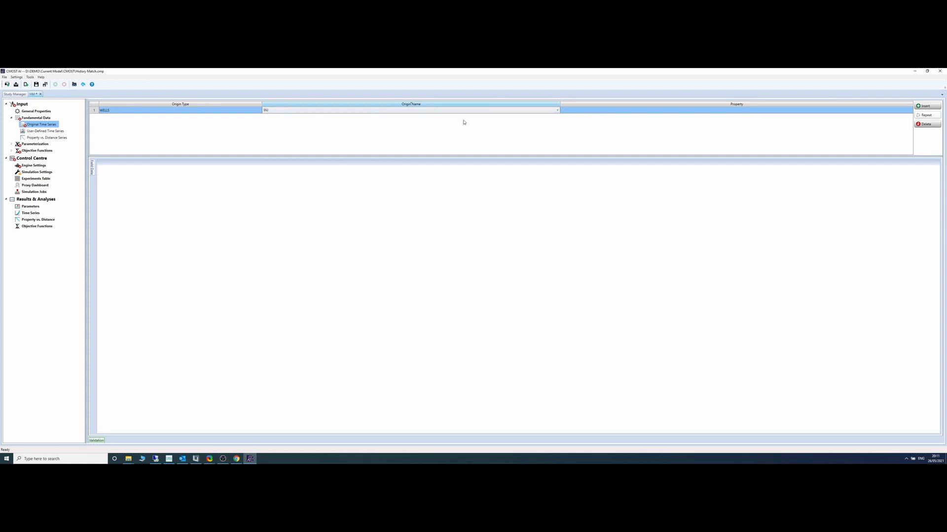
{"action": "left_click", "coordinate": [611, 115]}
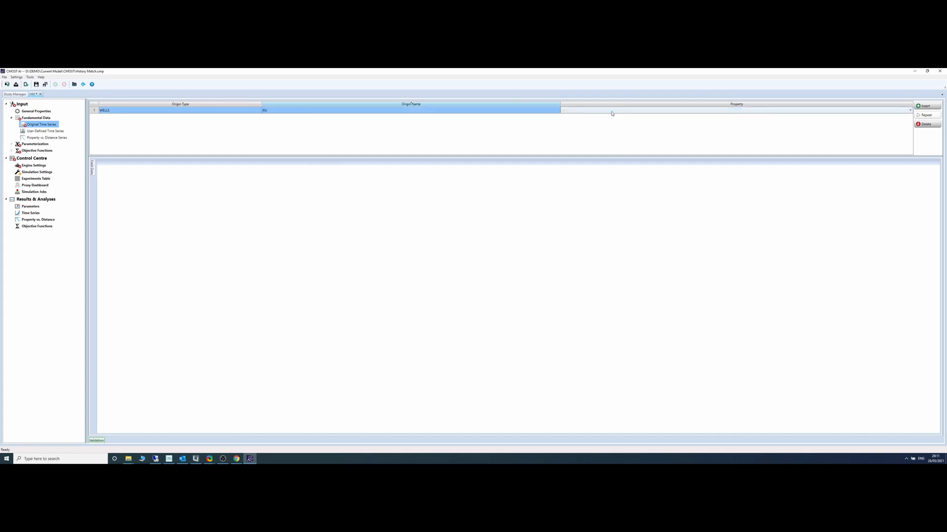
{"action": "left_click", "coordinate": [612, 114]}
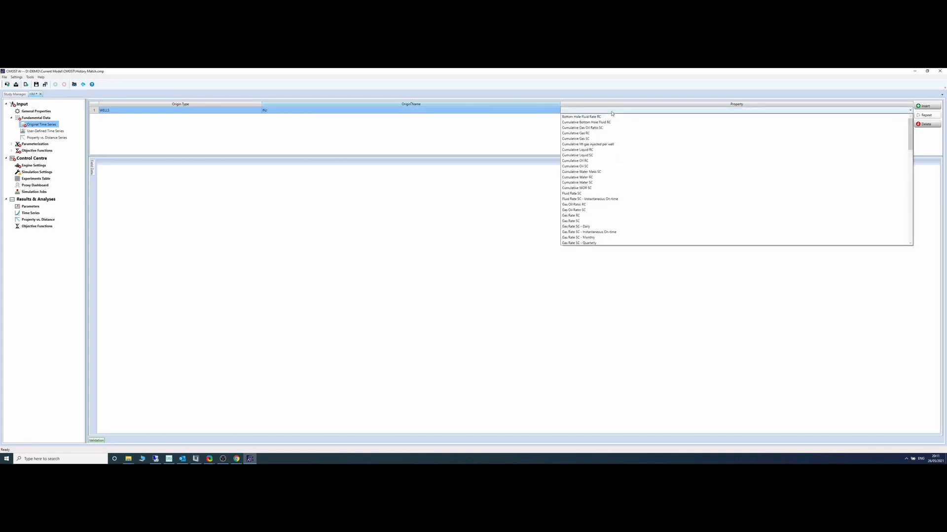
{"action": "type", "text": "we"}
{"action": "scroll", "coordinate": [612, 123], "scroll_direction": "down", "scroll_amount": 1}
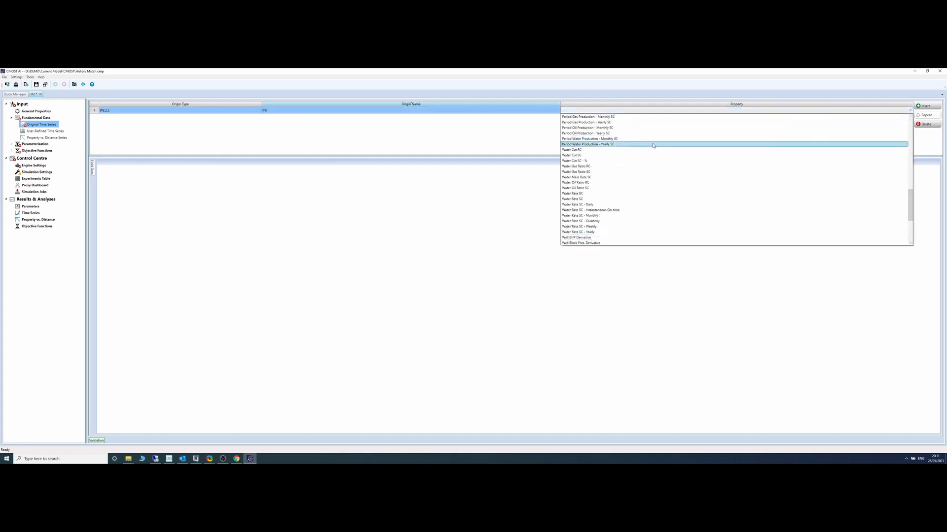
{"action": "left_click", "coordinate": [612, 239]}
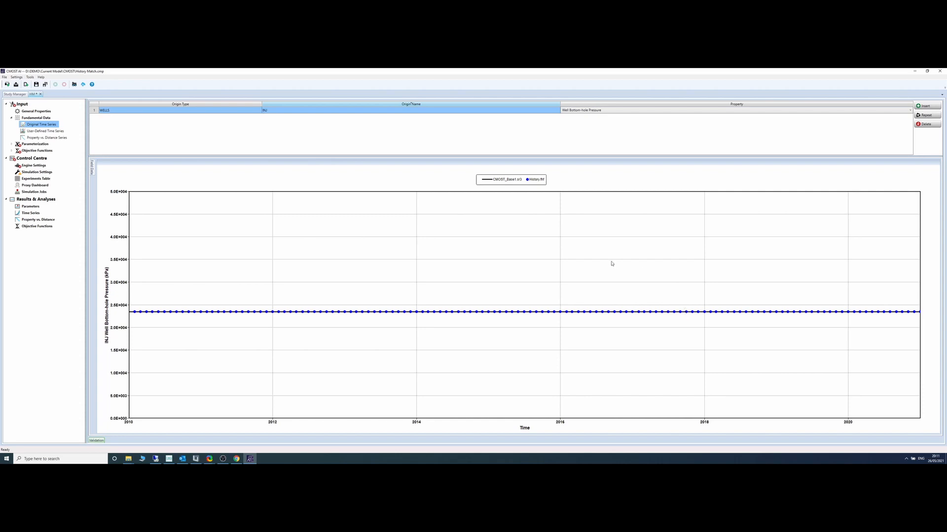
- Repeat the Well Bottom-hole Pressure series for PROD-1 and PROD-2 and check their plots against the history data
{"action": "left_click", "coordinate": [925, 116]}
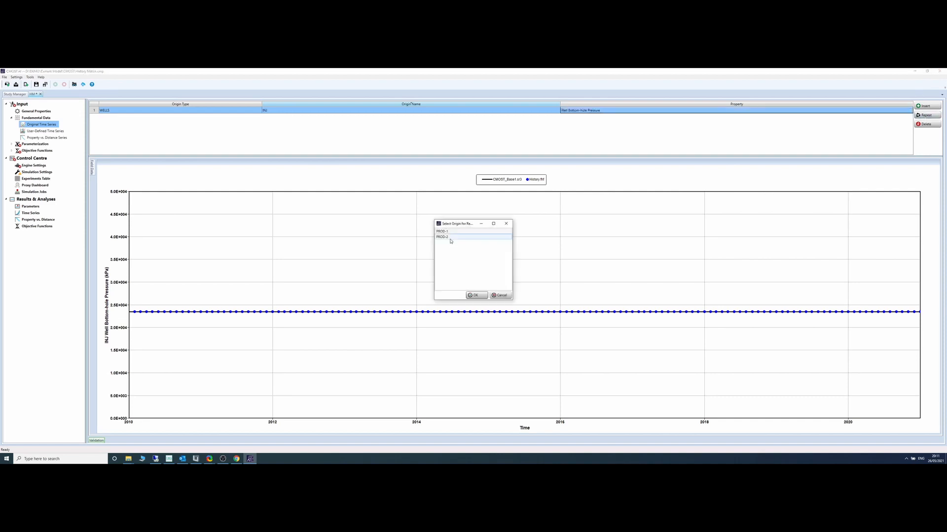
{"action": "left_click", "coordinate": [449, 237], "text": "shift"}
{"action": "left_click", "coordinate": [475, 296]}
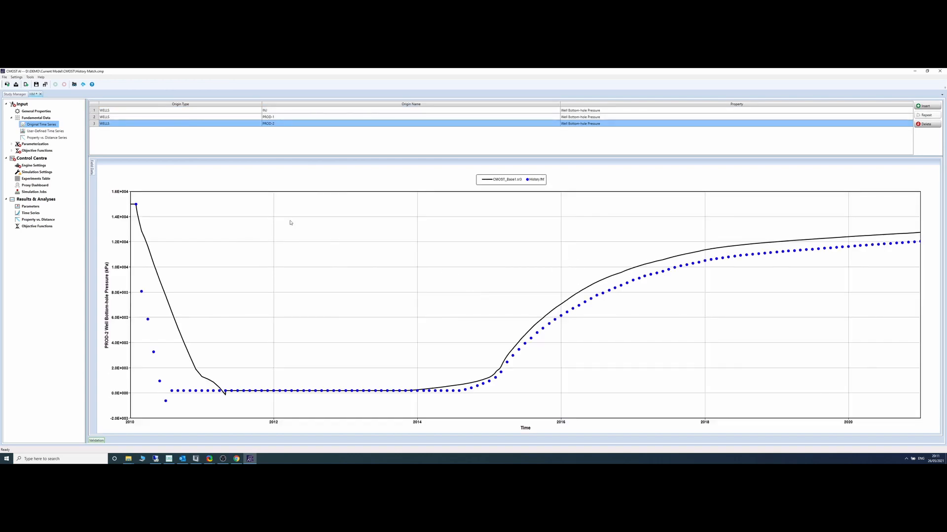
{"action": "left_click", "coordinate": [154, 117]}
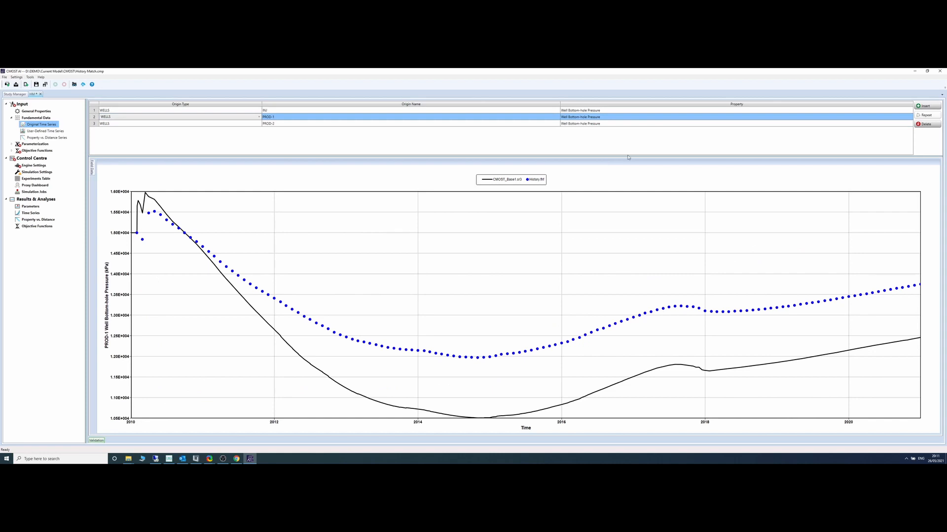
{"action": "left_click", "coordinate": [352, 124]}
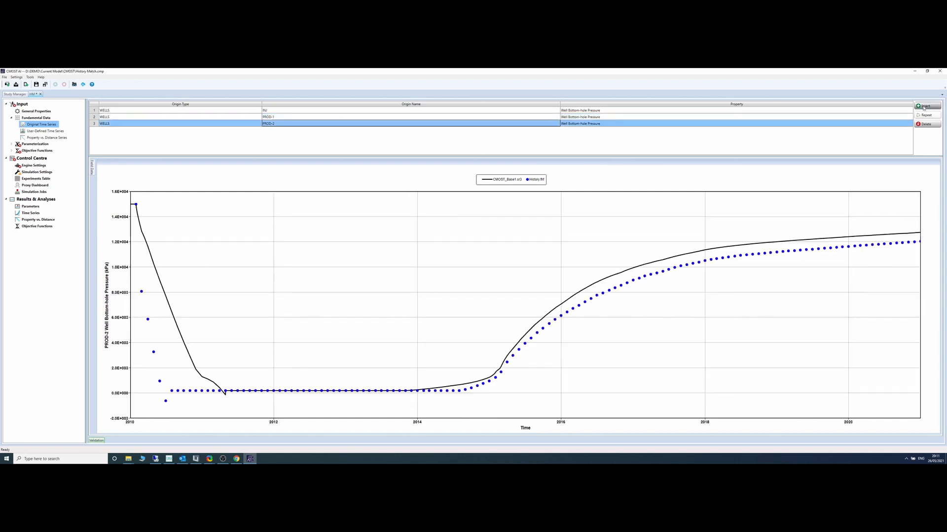
- Add an original time series for well INJ with the property Liquid Rate SC
{"action": "left_click", "coordinate": [926, 106]}
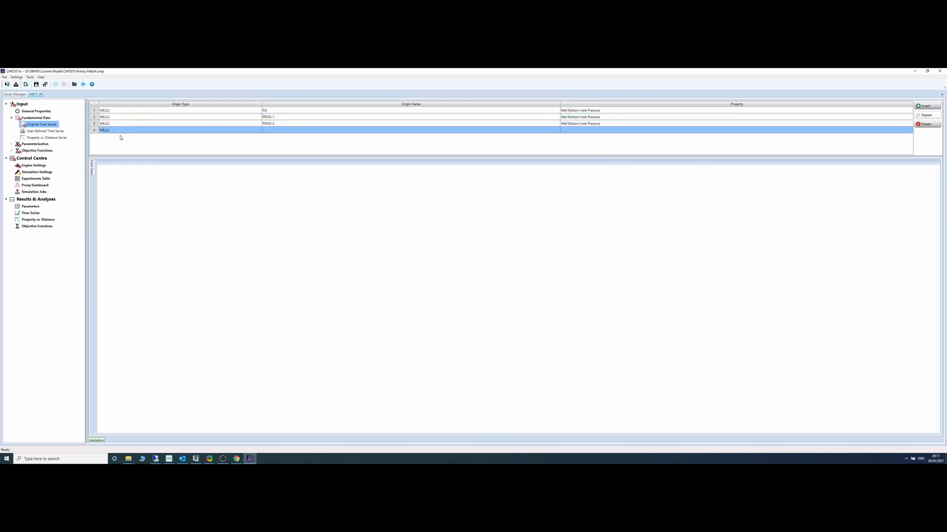
{"action": "left_click", "coordinate": [293, 132]}
{"action": "left_click", "coordinate": [290, 131]}
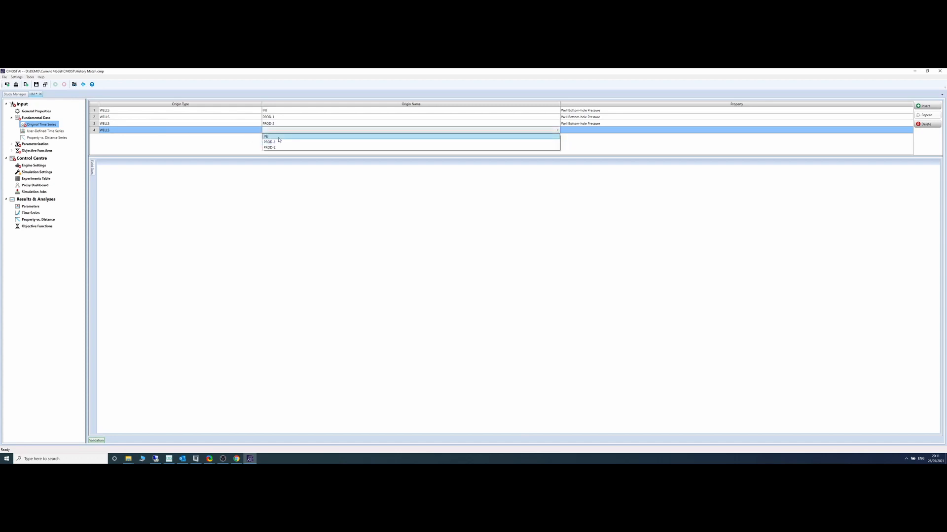
{"action": "left_click", "coordinate": [269, 136]}
{"action": "left_click", "coordinate": [601, 131]}
{"action": "left_click", "coordinate": [601, 131]}
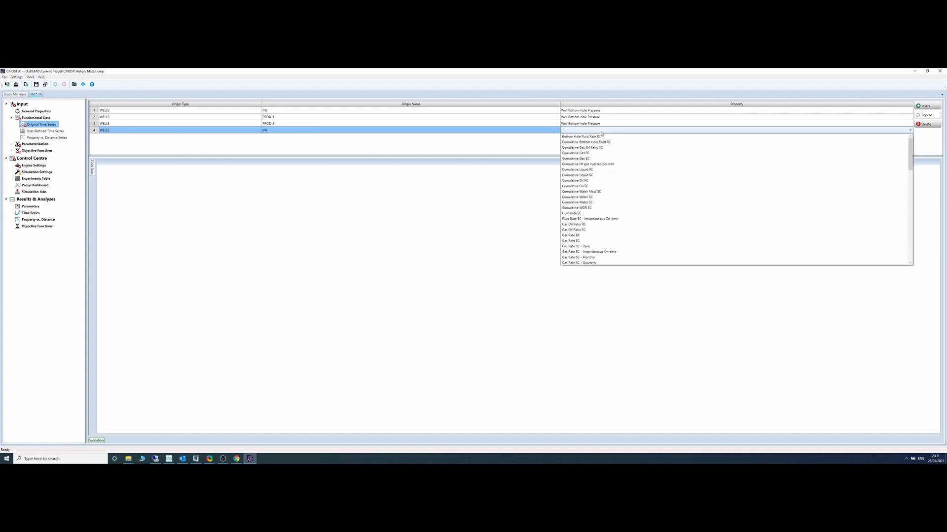
{"action": "key", "text": "l"}
{"action": "key", "text": "Down"}
{"action": "key", "text": "Down"}
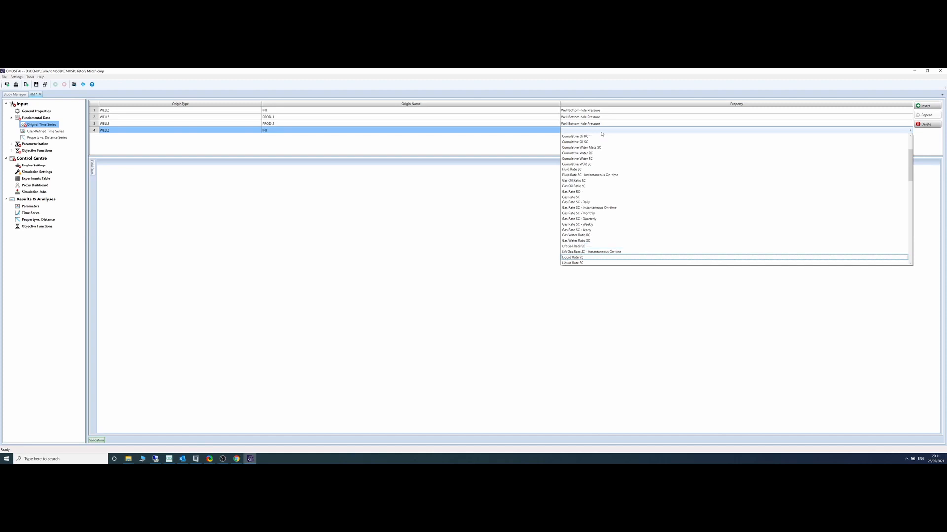
{"action": "key", "text": "Down"}
{"action": "key", "text": "Return"}
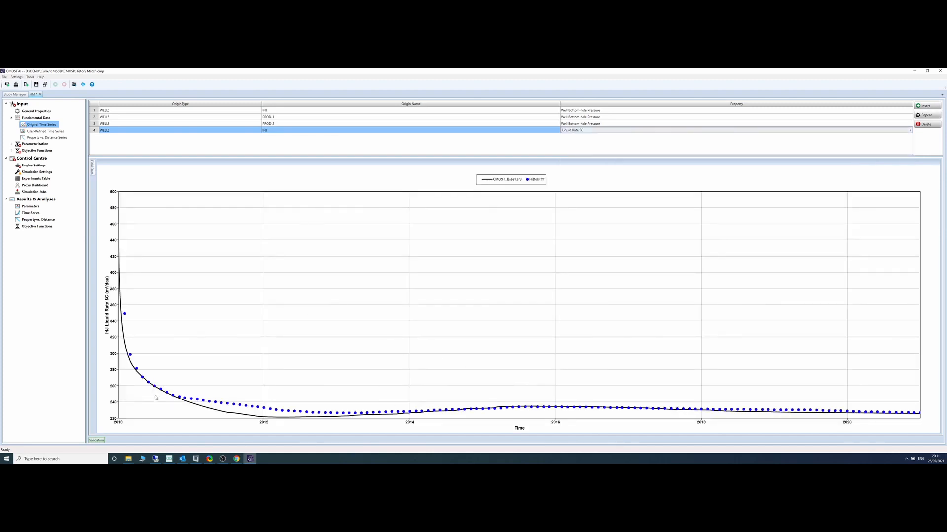
- Repeat the Liquid Rate SC series for wells PROD-1 and PROD-2
{"action": "left_click", "coordinate": [930, 115]}
{"action": "left_click", "coordinate": [449, 238], "text": "shift"}
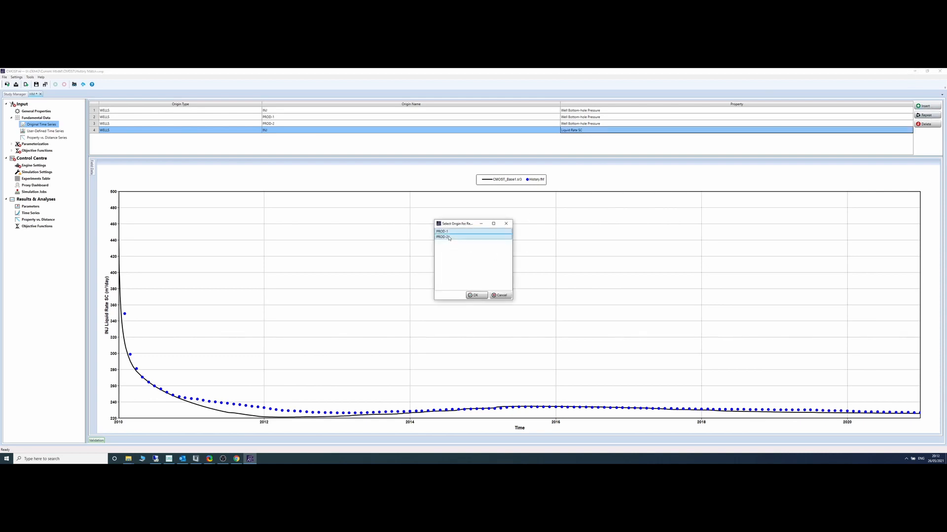
{"action": "left_click", "coordinate": [475, 296]}
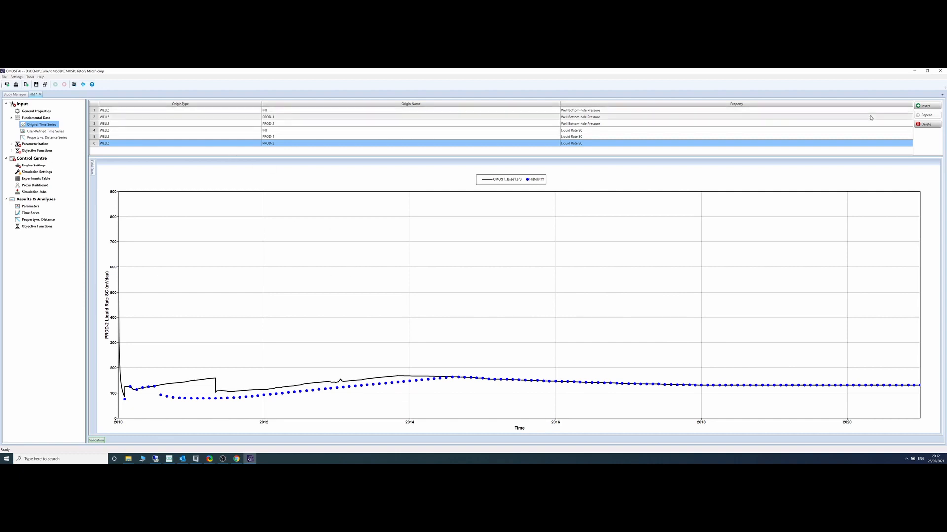
- Add an original time series for well PROD-1 with the property Water Cut SC
{"action": "left_click", "coordinate": [926, 107]}
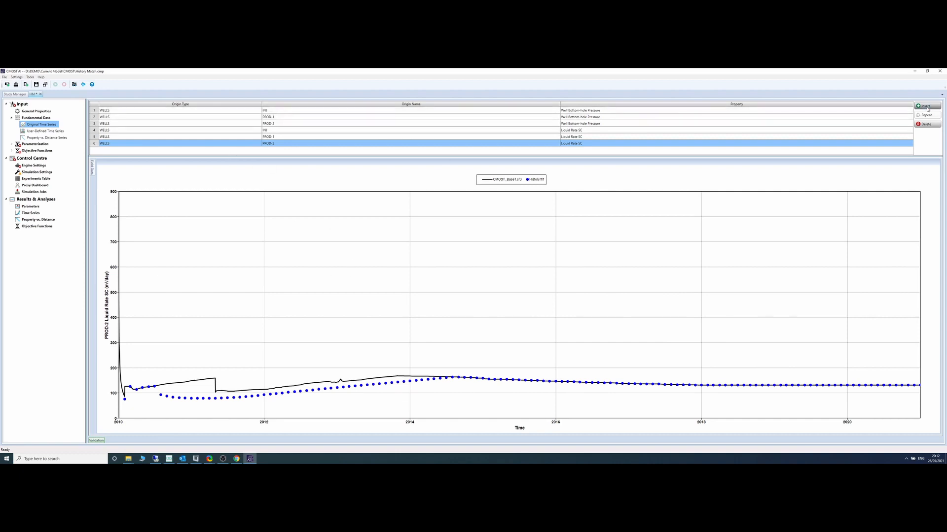
{"action": "left_click", "coordinate": [319, 152]}
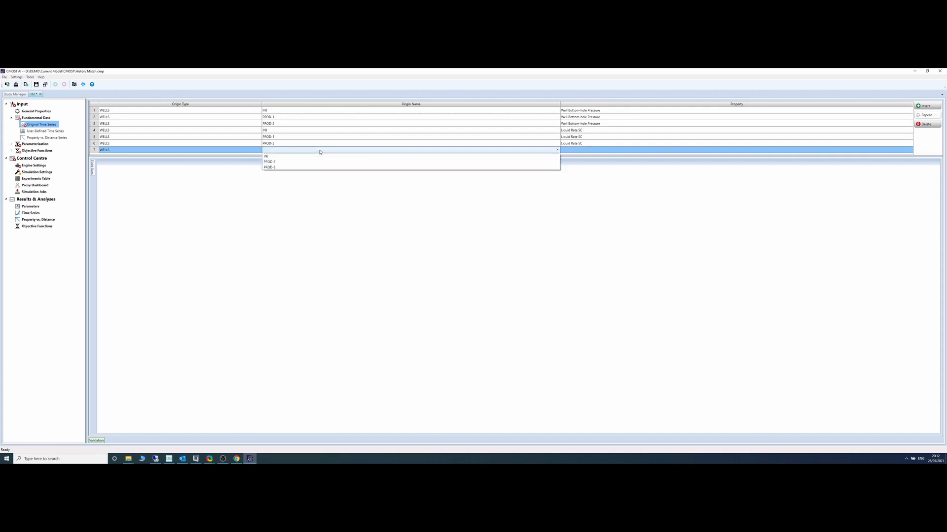
{"action": "left_click", "coordinate": [319, 161]}
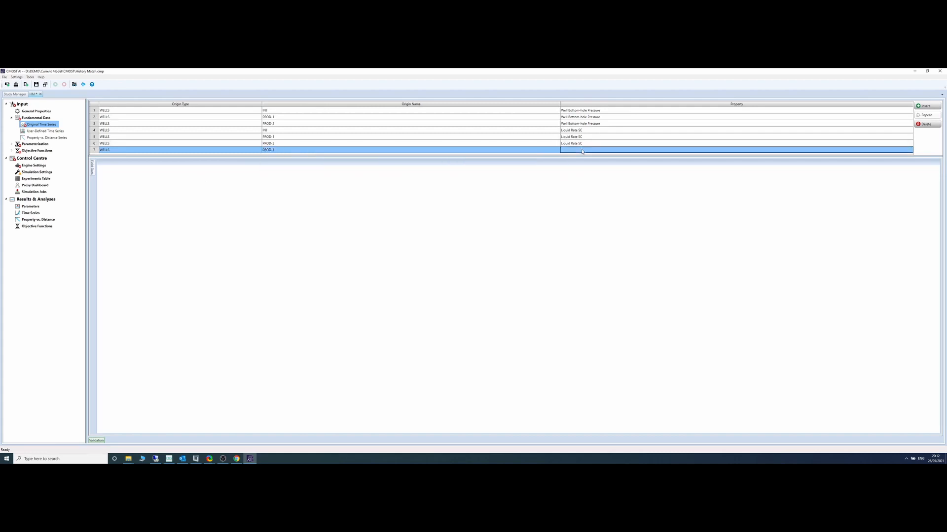
{"action": "left_click", "coordinate": [582, 151]}
{"action": "scroll", "coordinate": [586, 270], "scroll_direction": "down", "scroll_amount": 12}
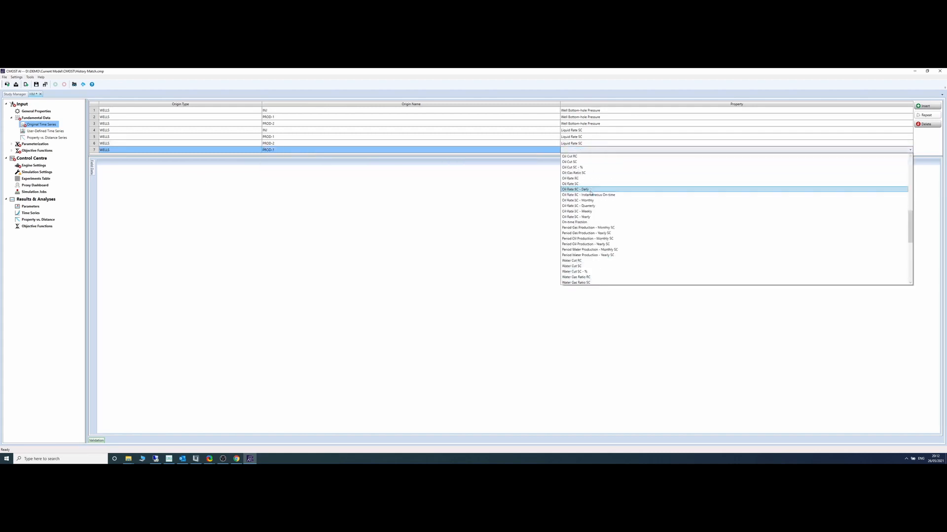
{"action": "left_click", "coordinate": [586, 268]}
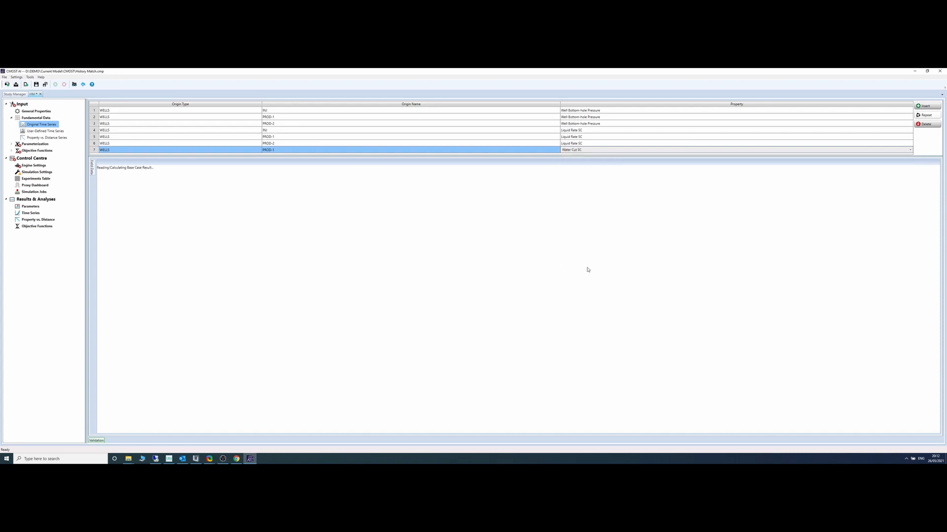
- Repeat the Water Cut SC series for well PROD-2 and review the list of original time series
{"action": "left_click", "coordinate": [936, 115]}
{"action": "left_click", "coordinate": [443, 238]}
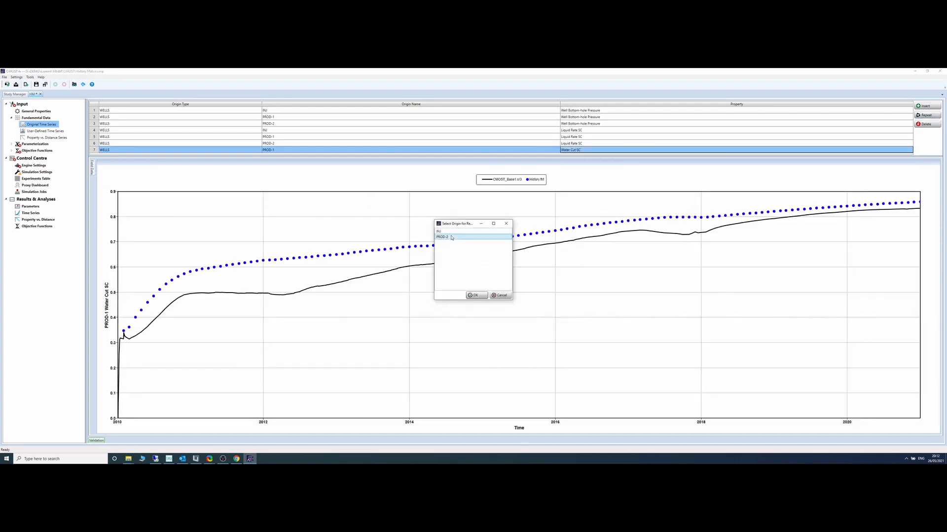
{"action": "left_click", "coordinate": [476, 295]}
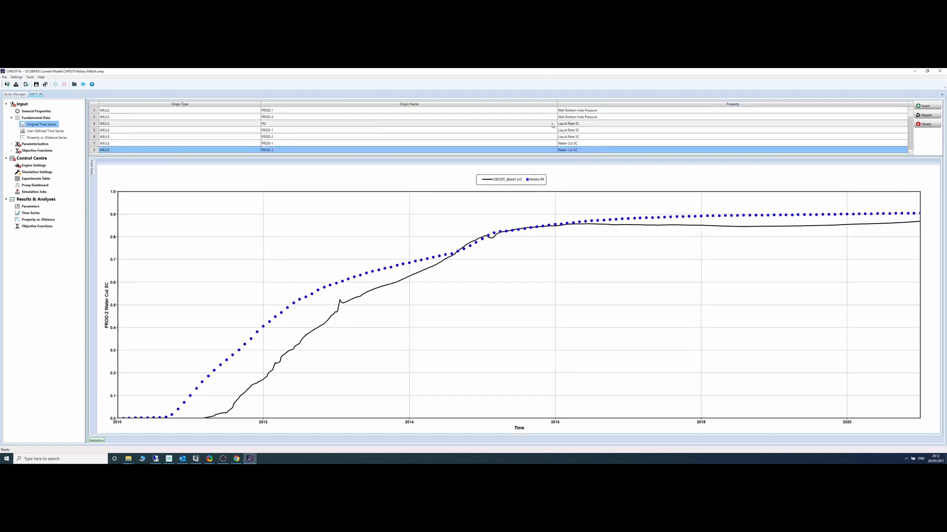
{"action": "scroll", "coordinate": [628, 133], "scroll_direction": "up", "scroll_amount": 1}
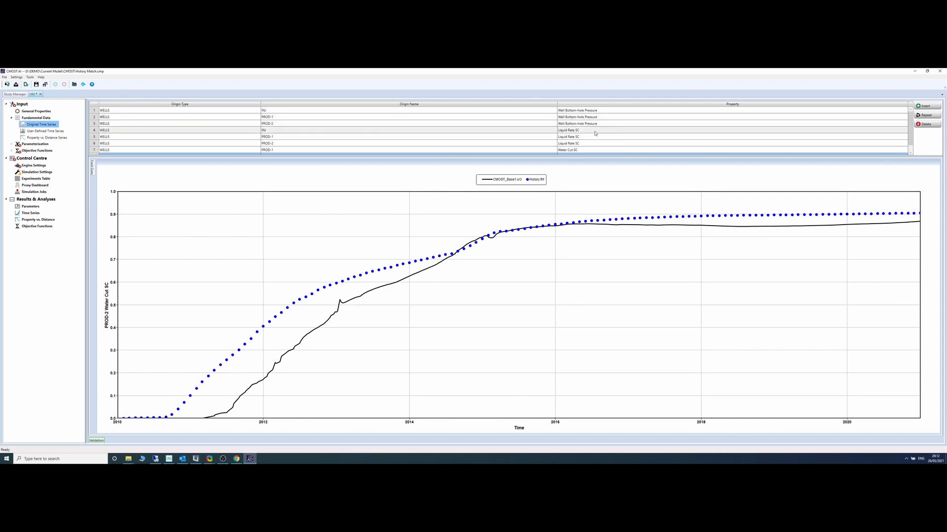
{"action": "scroll", "coordinate": [595, 133], "scroll_direction": "down", "scroll_amount": 1}
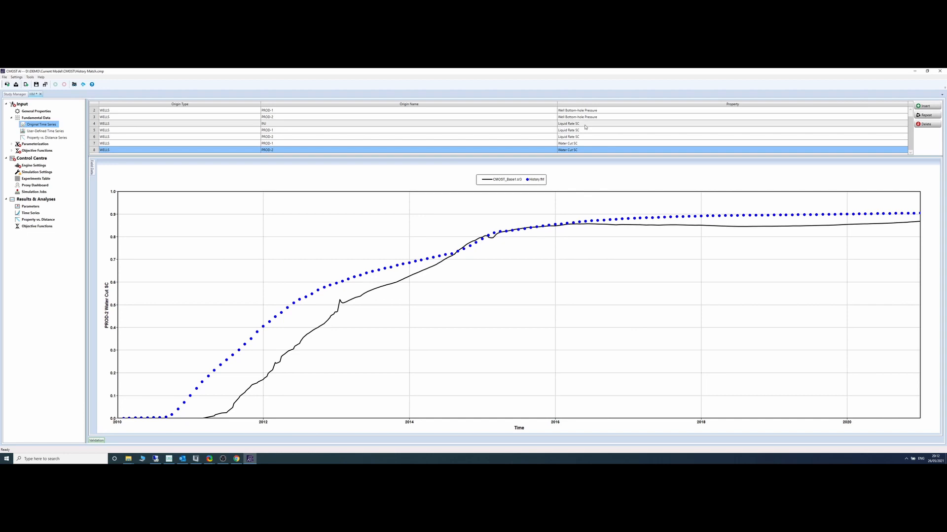
{"action": "scroll", "coordinate": [576, 126], "scroll_direction": "up", "scroll_amount": 1}
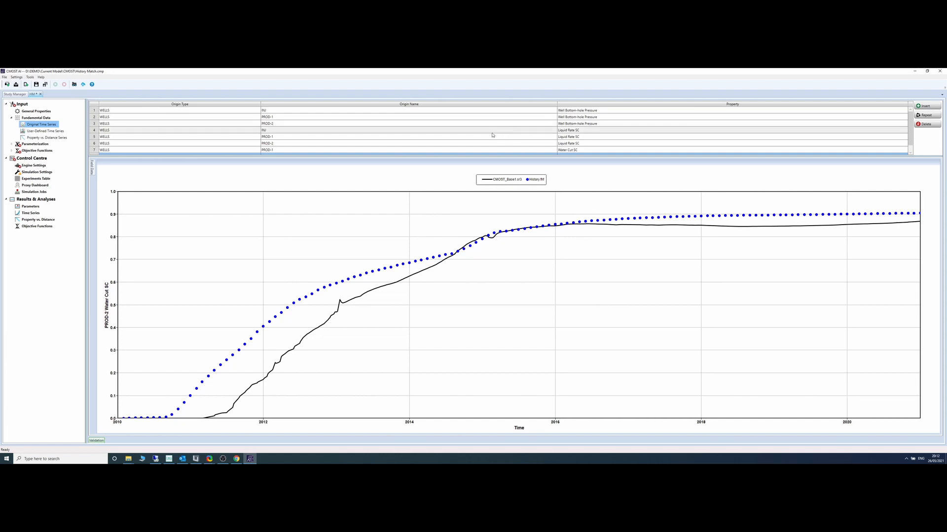
- Add the table-format well trajectory file Trajectory.wdb from the Current Model folder to the Property vs. Distance Series
{"action": "left_click", "coordinate": [44, 139]}
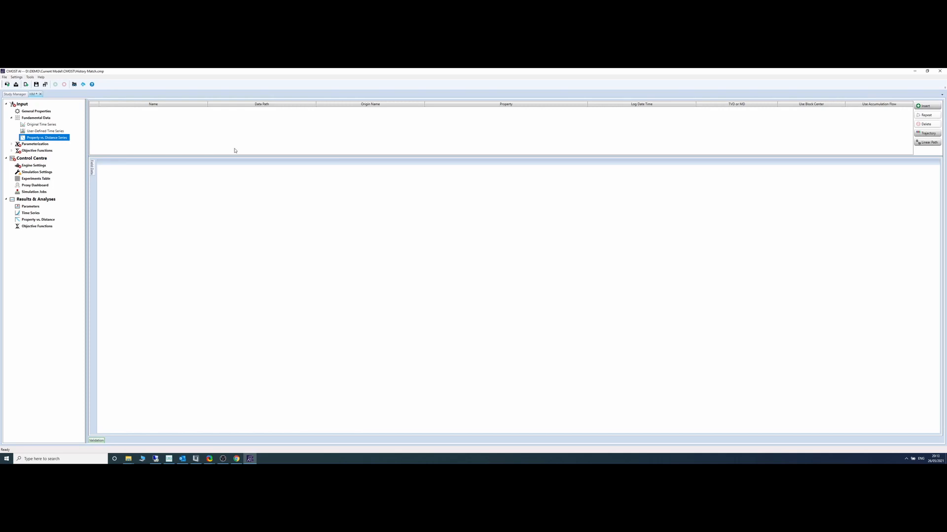
{"action": "left_click", "coordinate": [928, 134]}
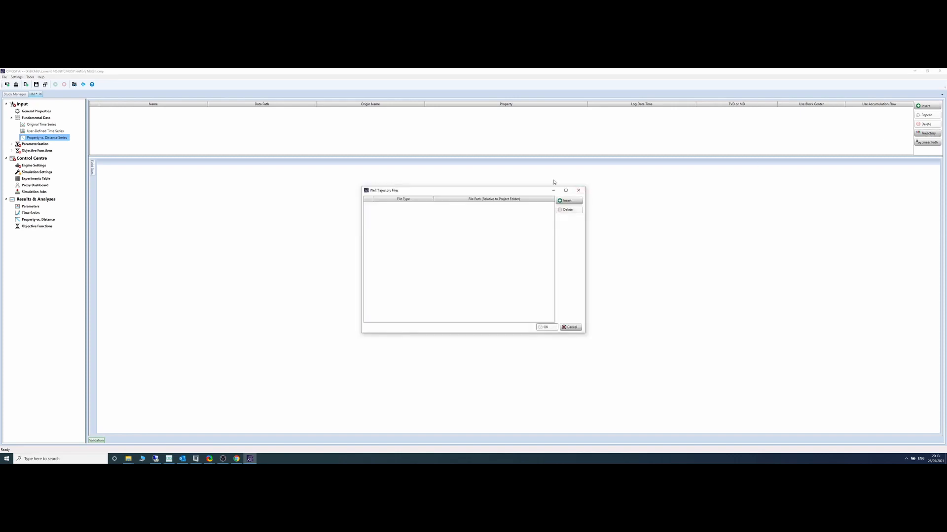
{"action": "left_click", "coordinate": [562, 201]}
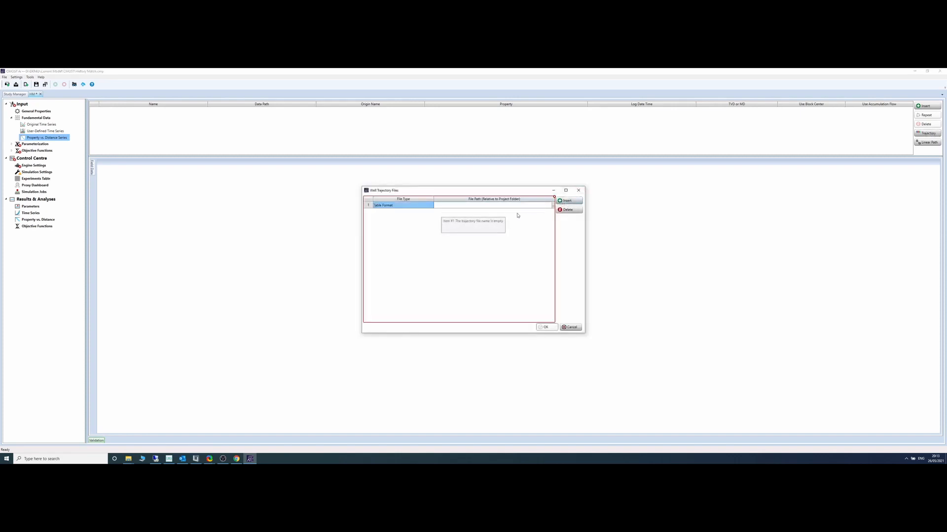
{"action": "left_click", "coordinate": [553, 208]}
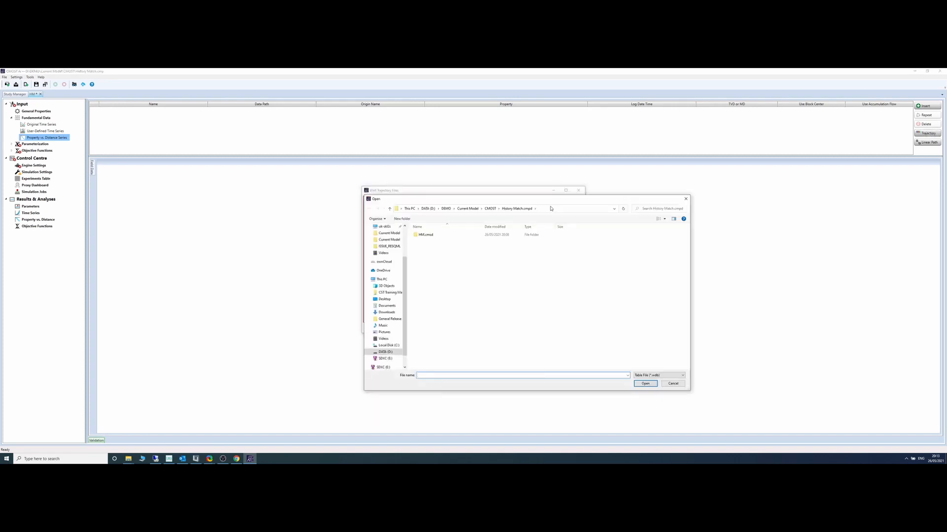
{"action": "left_click", "coordinate": [465, 210]}
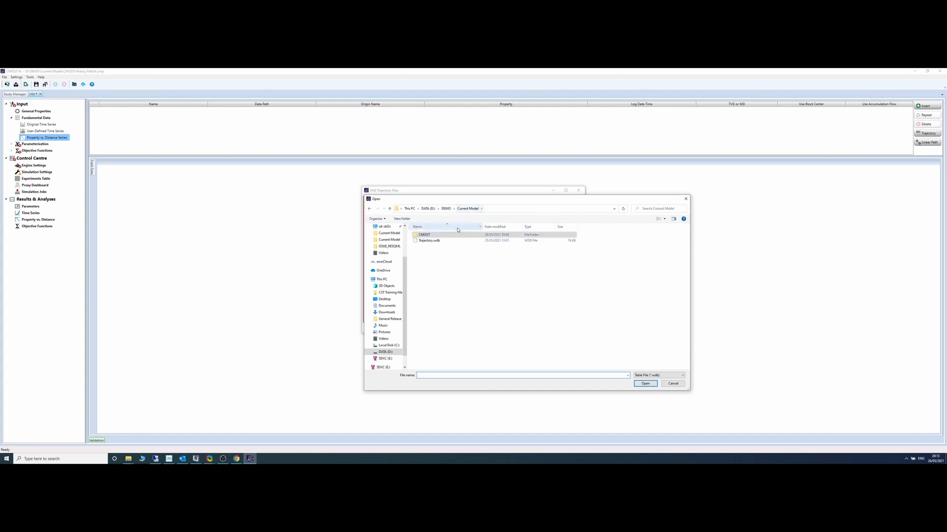
{"action": "left_click", "coordinate": [430, 242]}
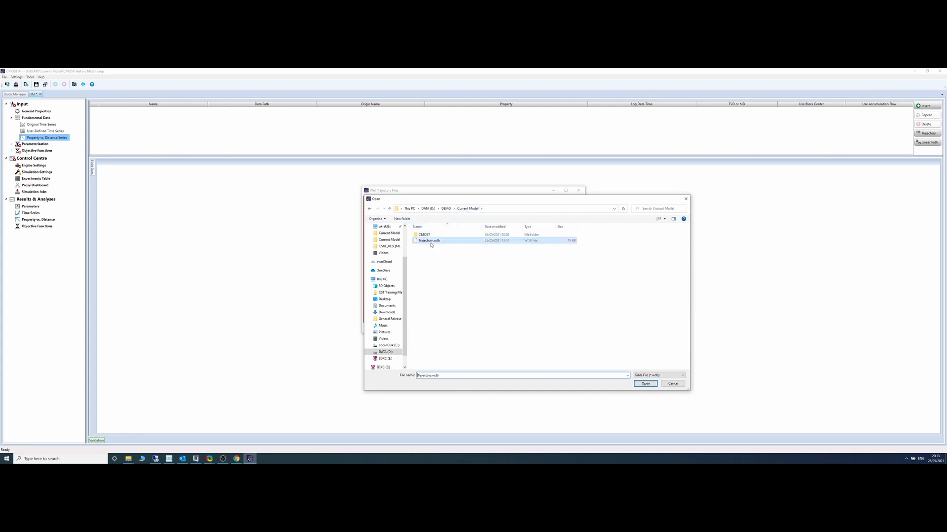
{"action": "double_click", "coordinate": [438, 241]}
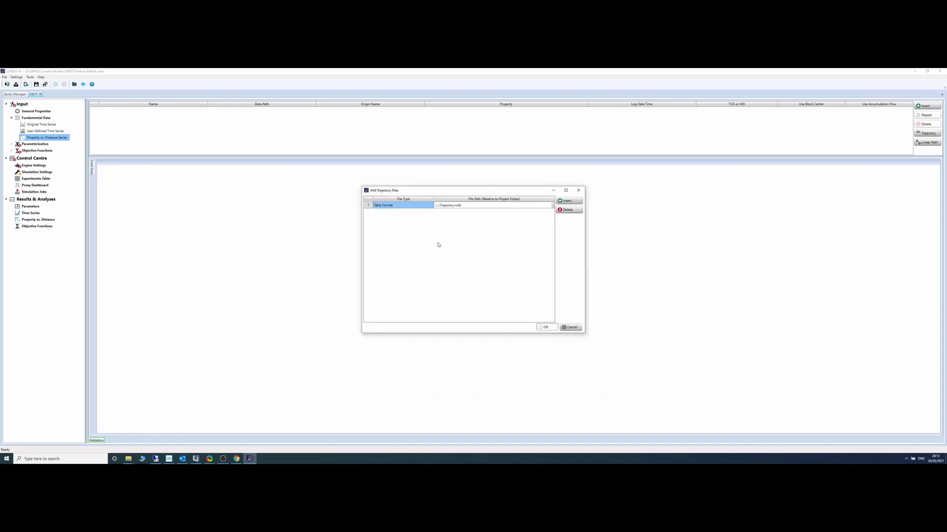
{"action": "left_click", "coordinate": [547, 329]}
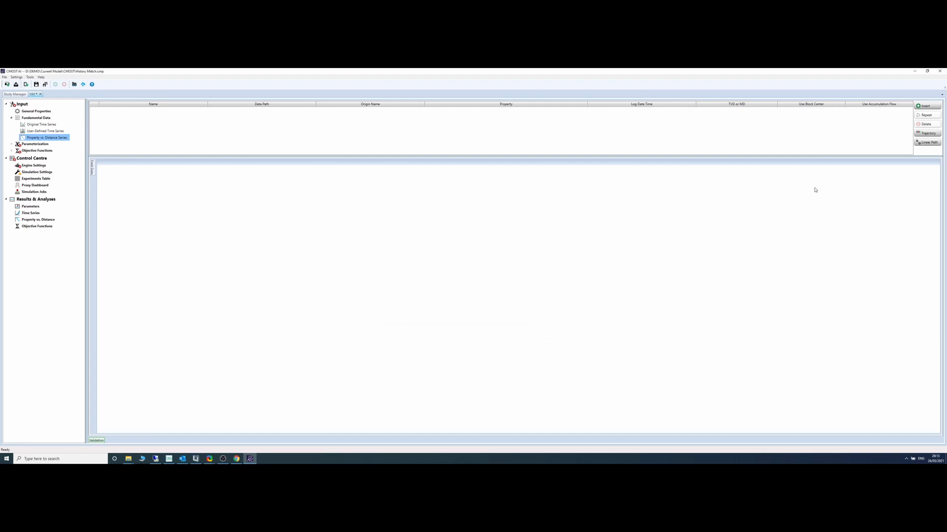
- Insert property vs. distance definitions from the existing well log records except the two PROD-1 Oil Rate SC ones, and check PROD-2 Well Pressure plots
{"action": "left_click", "coordinate": [925, 107]}
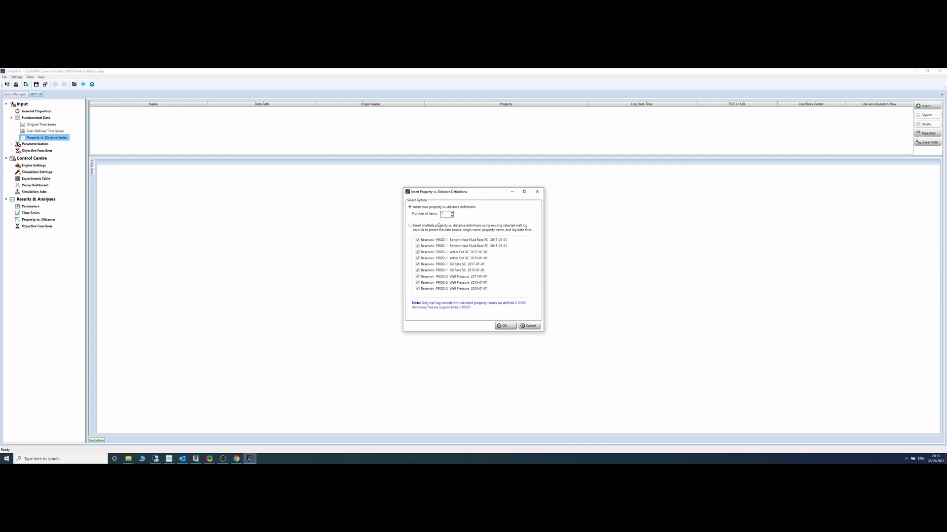
{"action": "left_click", "coordinate": [410, 226]}
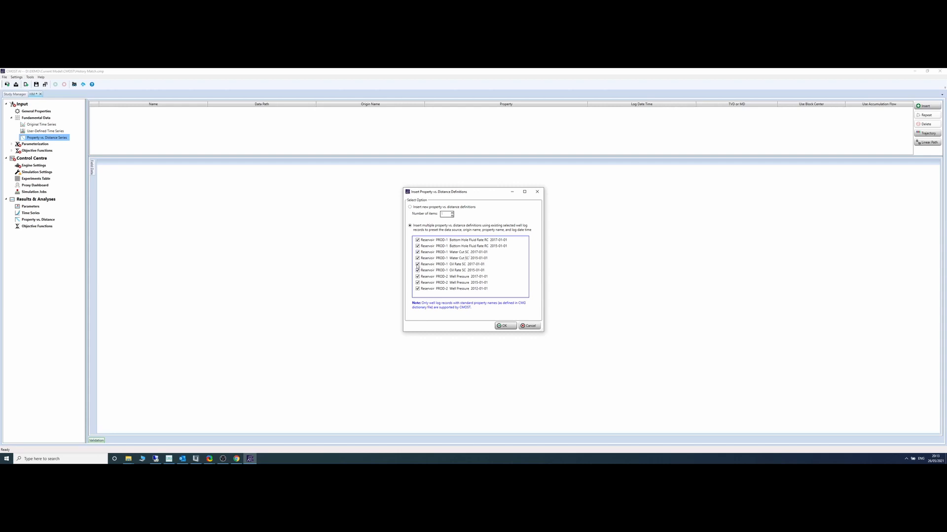
{"action": "left_click", "coordinate": [417, 265]}
{"action": "left_click", "coordinate": [418, 271]}
{"action": "left_click", "coordinate": [506, 326]}
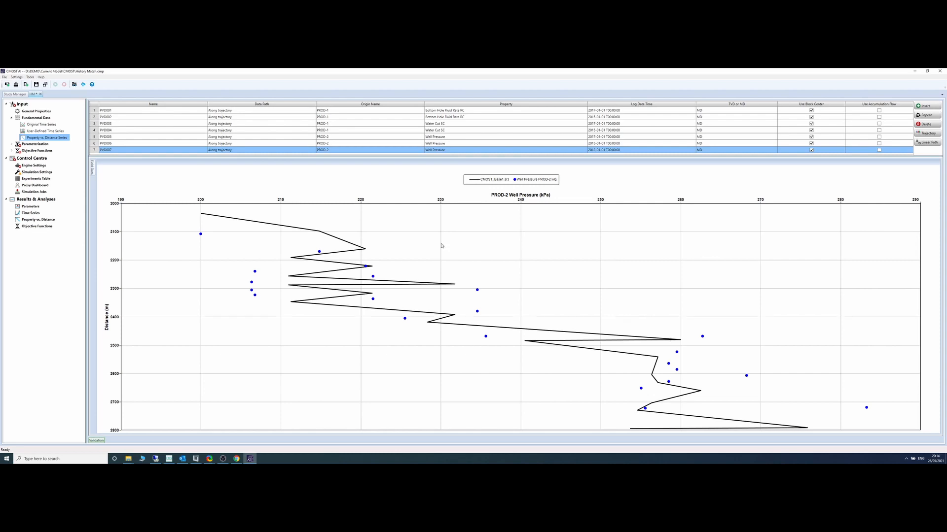
{"action": "left_click", "coordinate": [114, 144]}
{"action": "left_click", "coordinate": [116, 137]}
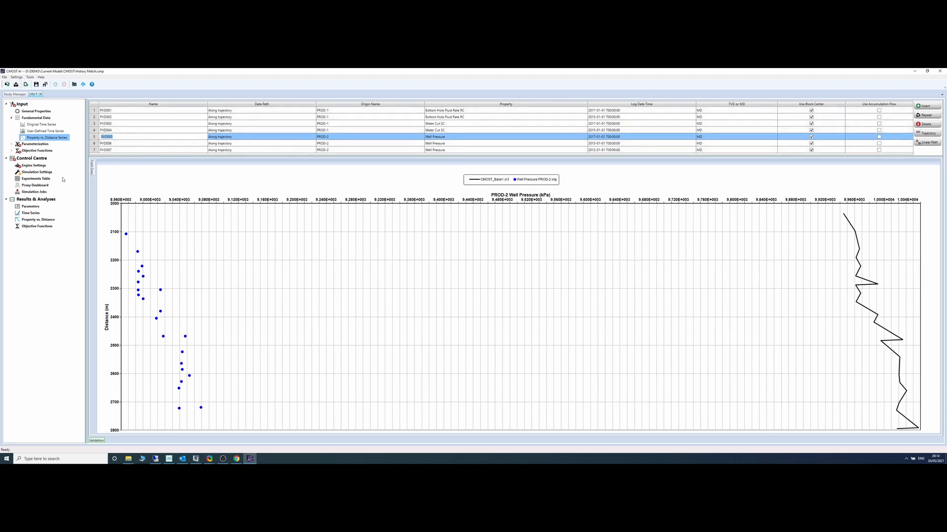
- Go to the study's Parameters page and open the master dataset in cEDIT
{"action": "left_click", "coordinate": [11, 145]}
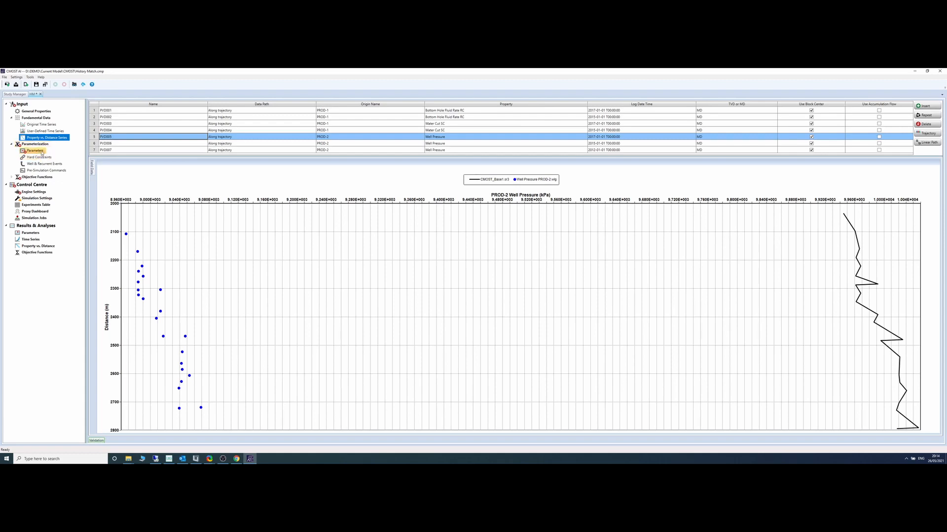
{"action": "left_click", "coordinate": [36, 150]}
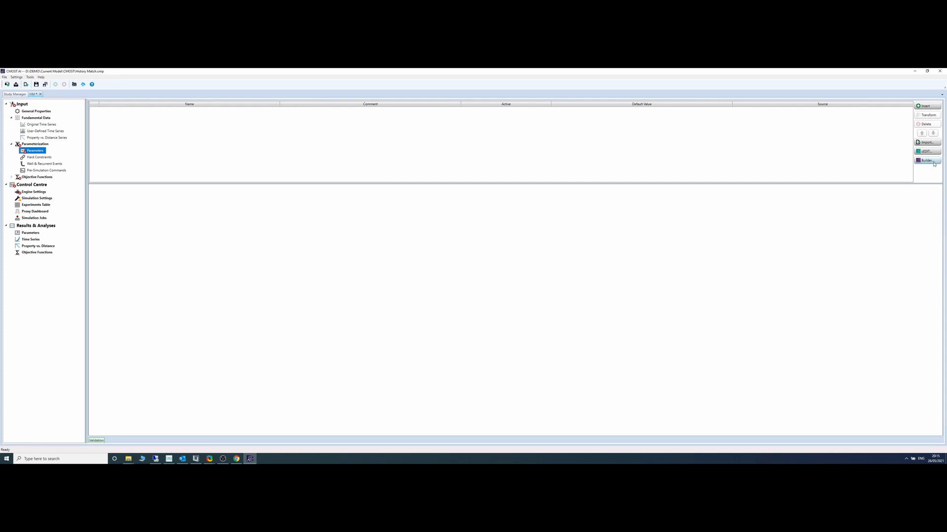
{"action": "left_click", "coordinate": [929, 152]}
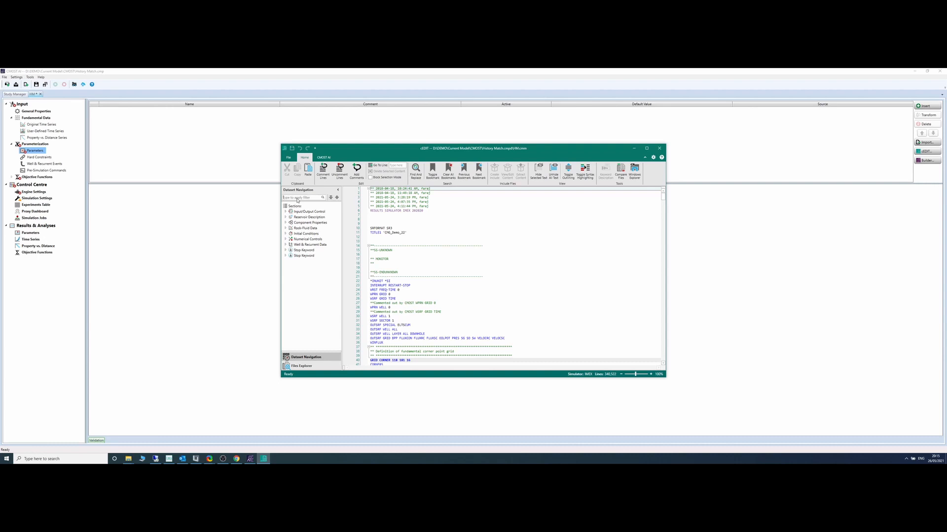
- Filter the dataset keywords by "mo", go to the MOD section under Reservoir Description, and examine its multipliers in a maximized window
{"action": "left_click", "coordinate": [297, 198]}
{"action": "type", "text": "m"}
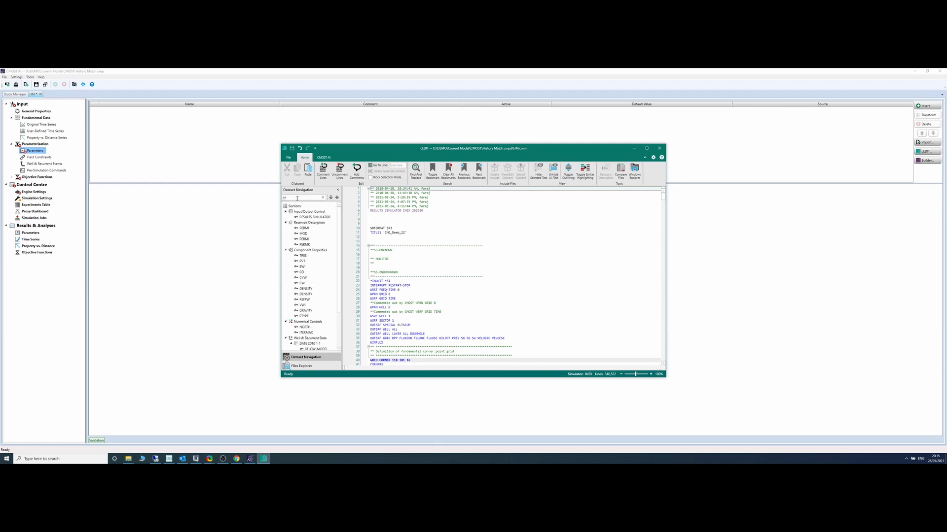
{"action": "type", "text": "o"}
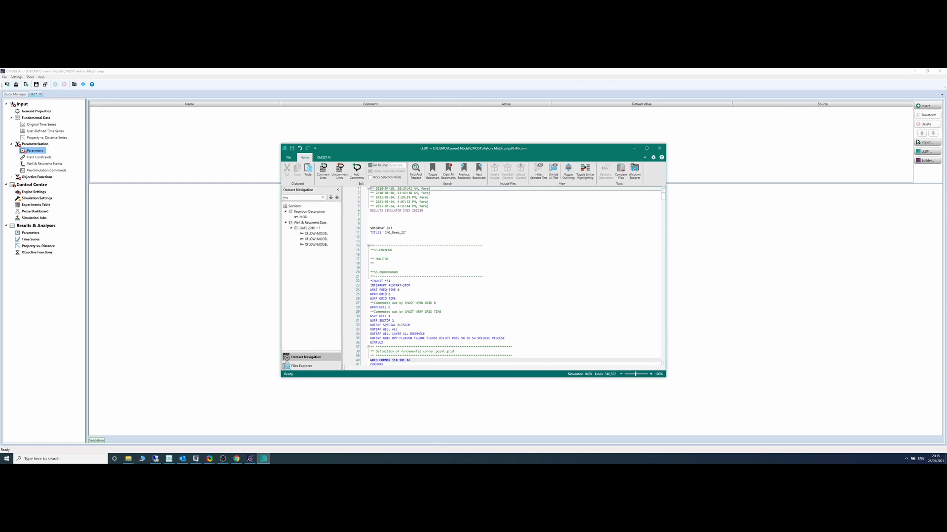
{"action": "left_click", "coordinate": [312, 218]}
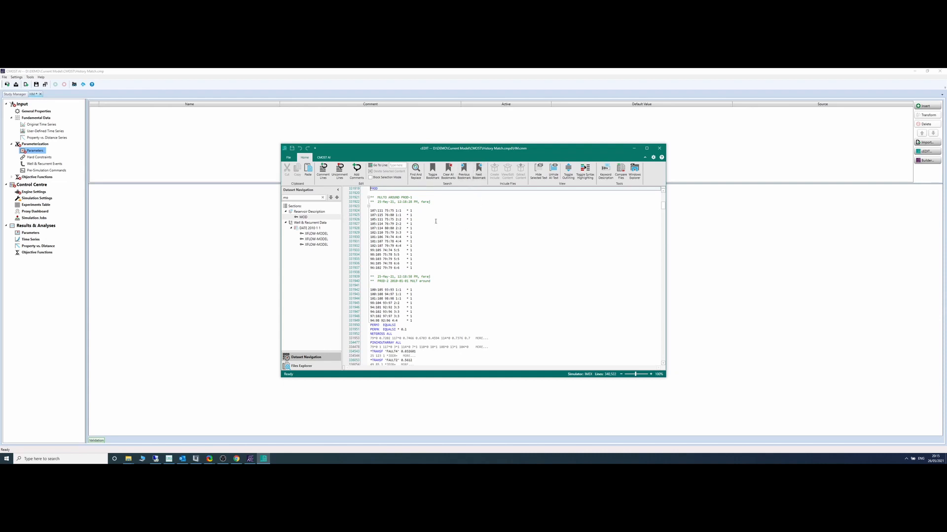
{"action": "double_click", "coordinate": [526, 153]}
{"action": "scroll", "coordinate": [435, 206], "scroll_direction": "up", "scroll_amount": 10}
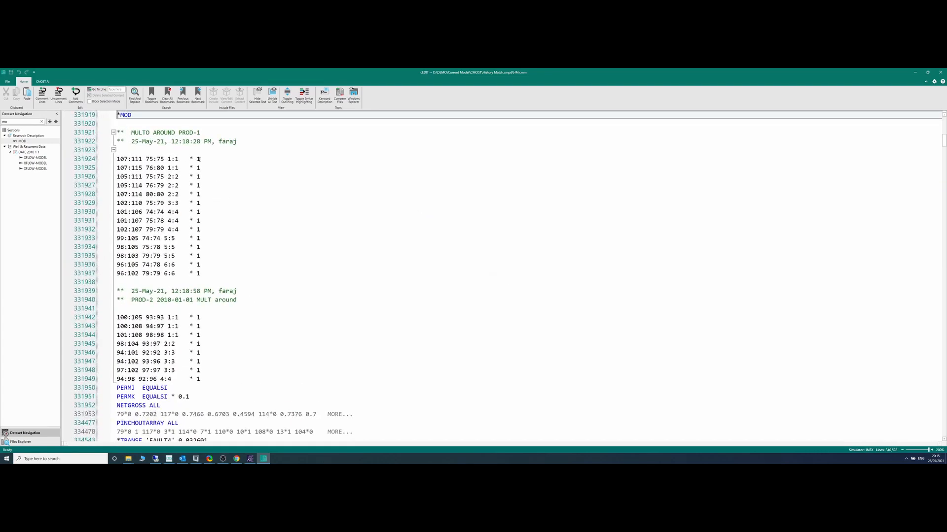
{"action": "scroll", "coordinate": [139, 183], "scroll_direction": "up", "scroll_amount": 1}
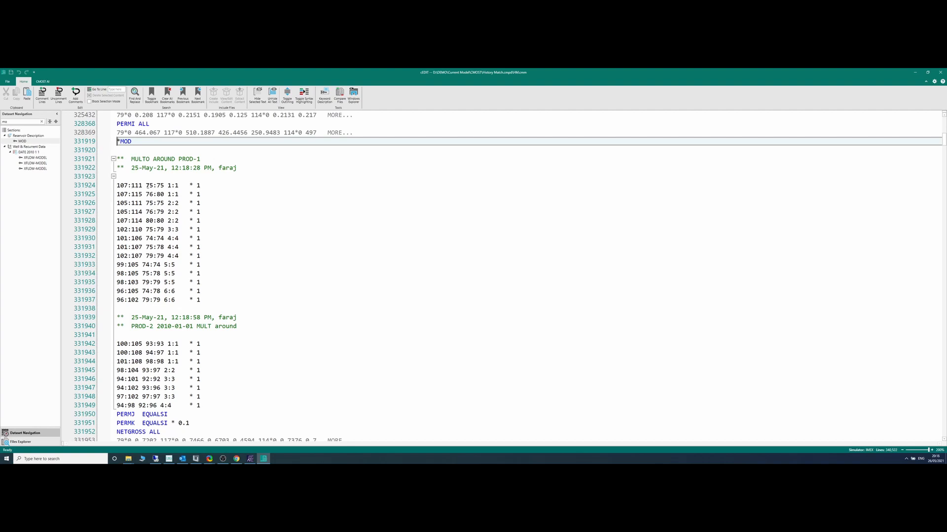
{"action": "scroll", "coordinate": [148, 181], "scroll_direction": "up", "scroll_amount": 2}
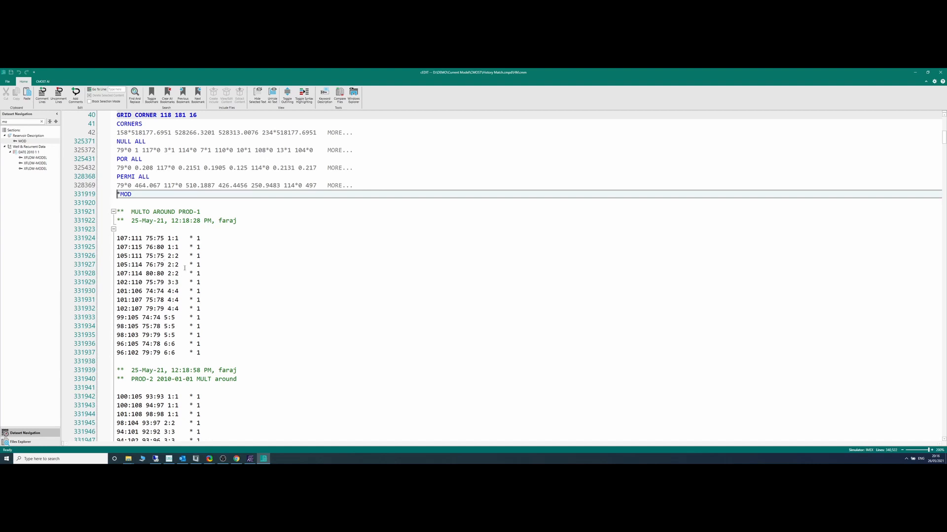
- Create the parameter PERMI_MULT_PROD1 with default value 1 from the multiplier on the first line of the PROD-1 block
{"action": "left_click", "coordinate": [201, 238]}
{"action": "double_click", "coordinate": [200, 238]}
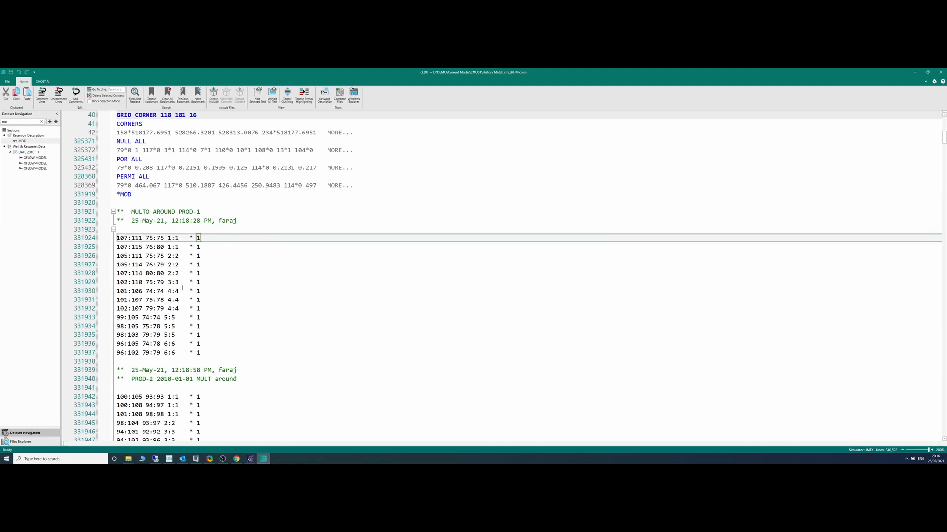
{"action": "right_click", "coordinate": [199, 239]}
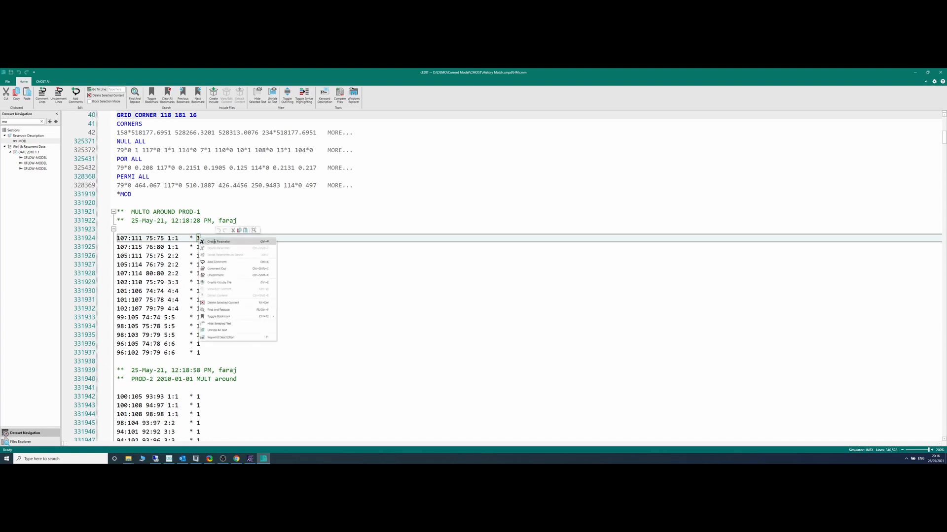
{"action": "left_click", "coordinate": [215, 242]}
{"action": "double_click", "coordinate": [493, 254]}
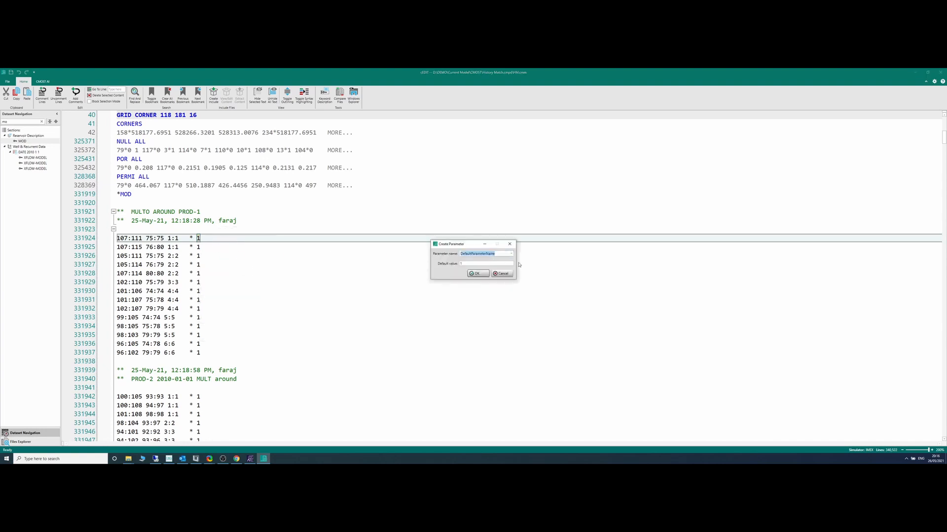
{"action": "type", "text": "PE"}
{"action": "type", "text": "RMI_MULT_PROD-1"}
{"action": "key", "text": "BackSpace"}
{"action": "key", "text": "BackSpace"}
{"action": "type", "text": "1"}
{"action": "left_click", "coordinate": [477, 273]}
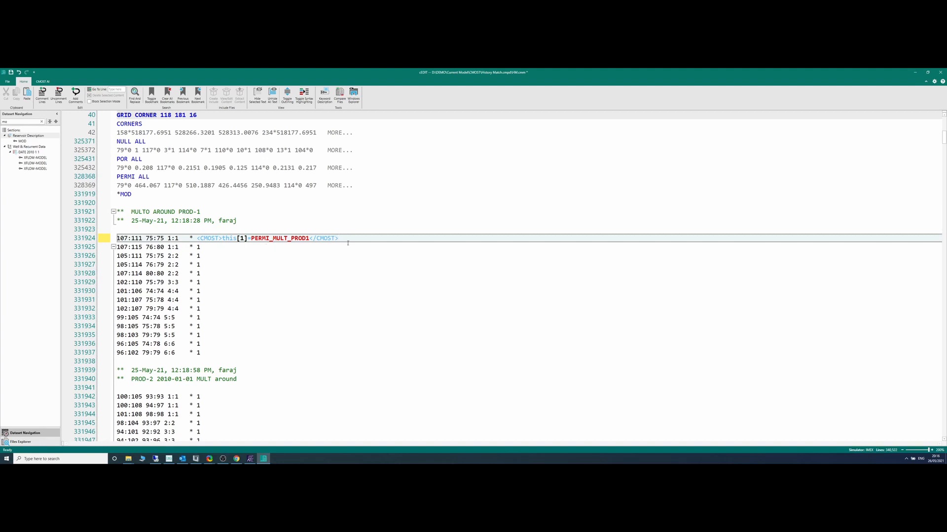
- Copy the PERMI_MULT_PROD1 CMOST expression from the first PROD-1 line and replace the multiplier 1 on every remaining PROD-1 line with it
{"action": "left_click_drag", "start_coordinate": [360, 239], "coordinate": [198, 245]}
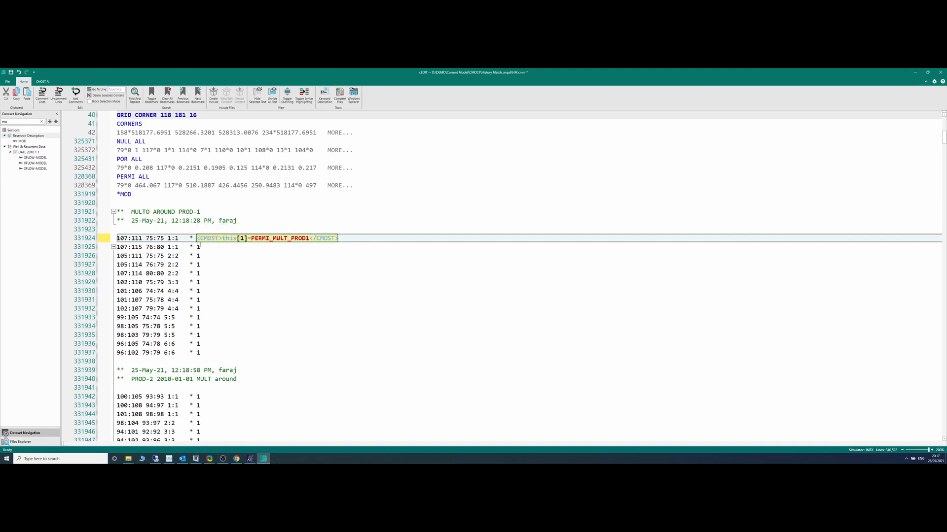
{"action": "left_click", "coordinate": [202, 248]}
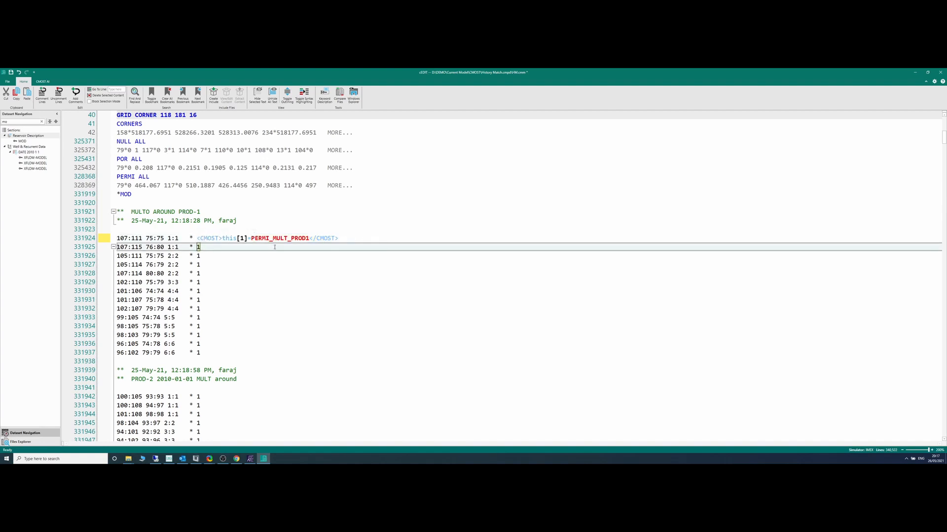
{"action": "key", "text": "ctrl+v"}
{"action": "key", "text": "Down"}
{"action": "key", "text": "shift+Left"}
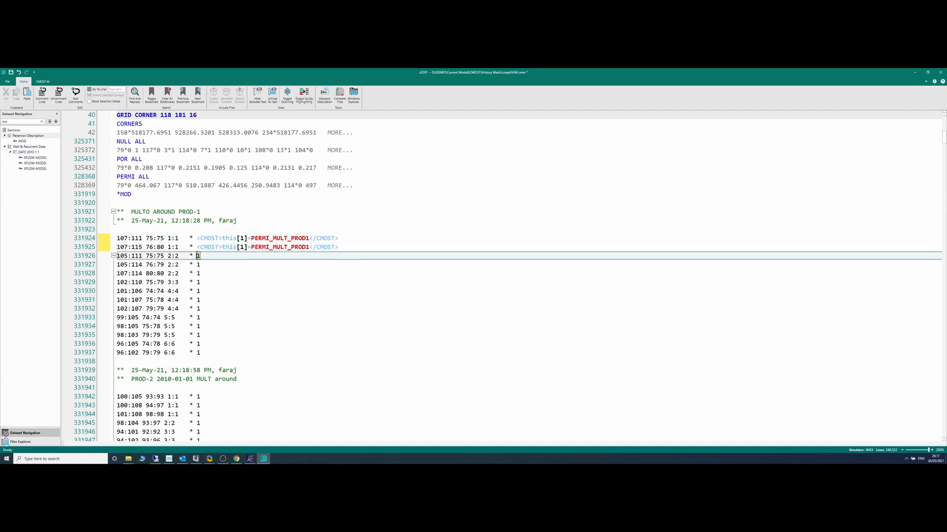
{"action": "key", "text": "ctrl+v"}
{"action": "key", "text": "Down"}
{"action": "key", "text": "shift+Left"}
{"action": "key", "text": "ctrl+v"}
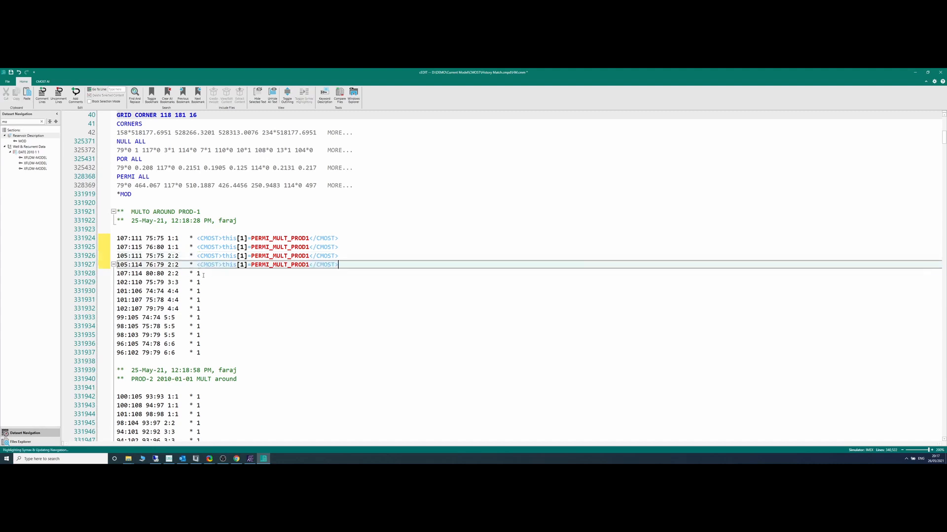
{"action": "key", "text": "Down"}
{"action": "key", "text": "shift+Left"}
{"action": "key", "text": "ctrl+v"}
{"action": "key", "text": "Down"}
{"action": "key", "text": "shift+Left"}
{"action": "key", "text": "ctrl+v"}
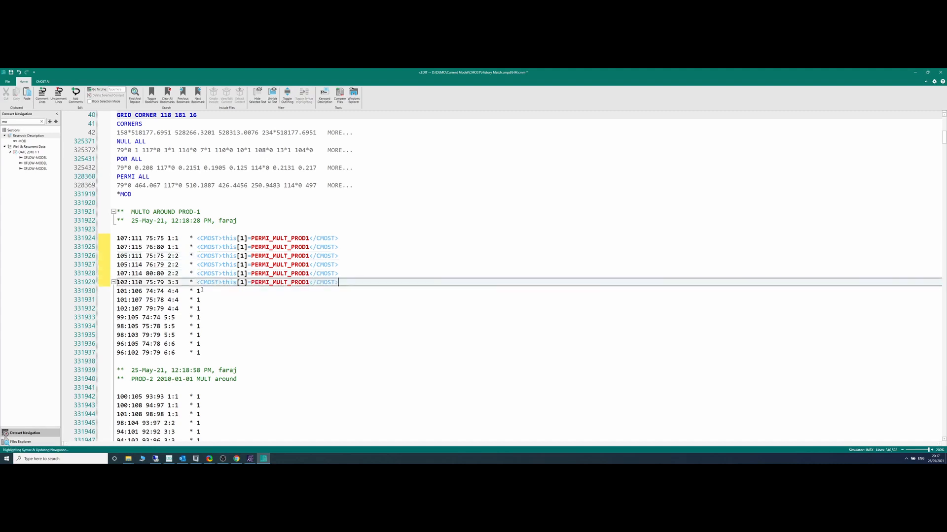
{"action": "key", "text": "Down"}
{"action": "key", "text": "shift+Left"}
{"action": "key", "text": "ctrl+v"}
{"action": "key", "text": "Down"}
{"action": "key", "text": "shift+Left"}
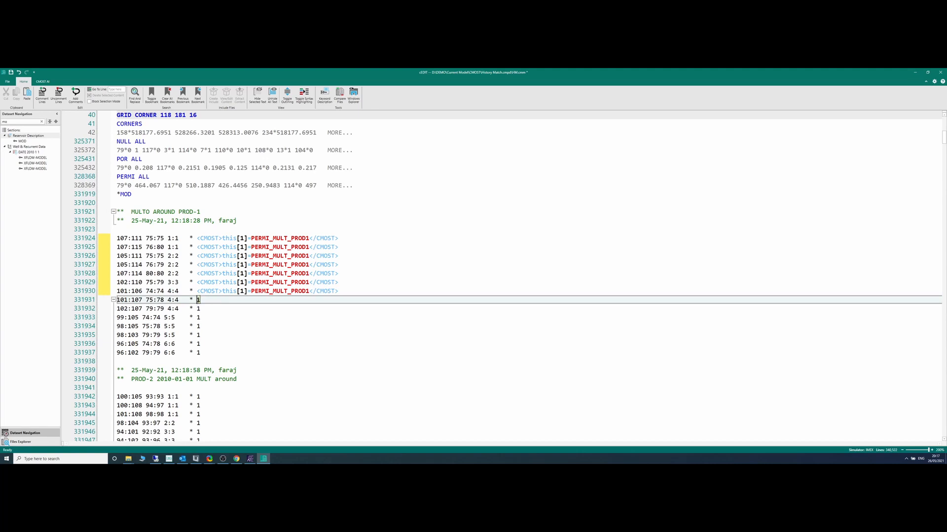
{"action": "key", "text": "ctrl+v"}
{"action": "key", "text": "Down"}
{"action": "key", "text": "shift+Left"}
{"action": "key", "text": "ctrl+v"}
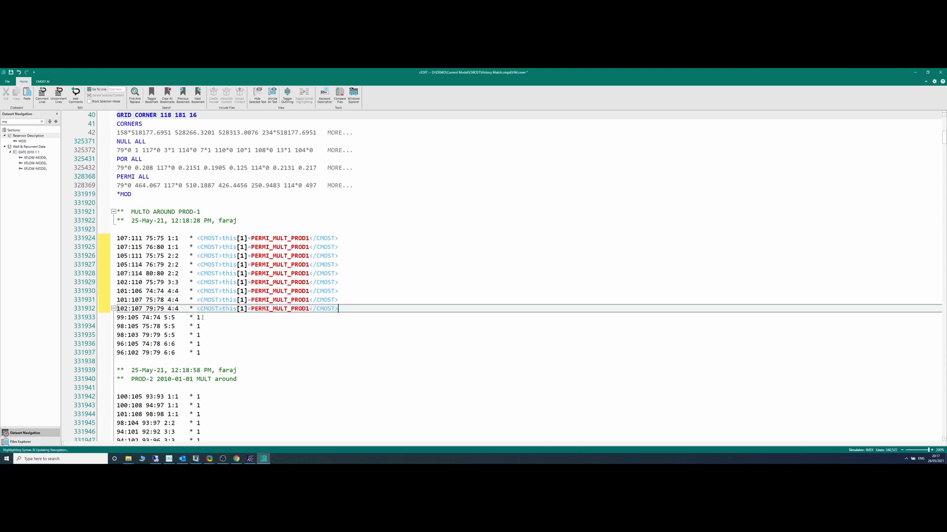
{"action": "key", "text": "Down"}
{"action": "key", "text": "shift+Left"}
{"action": "key", "text": "ctrl+v"}
{"action": "key", "text": "Down"}
{"action": "key", "text": "shift+Left"}
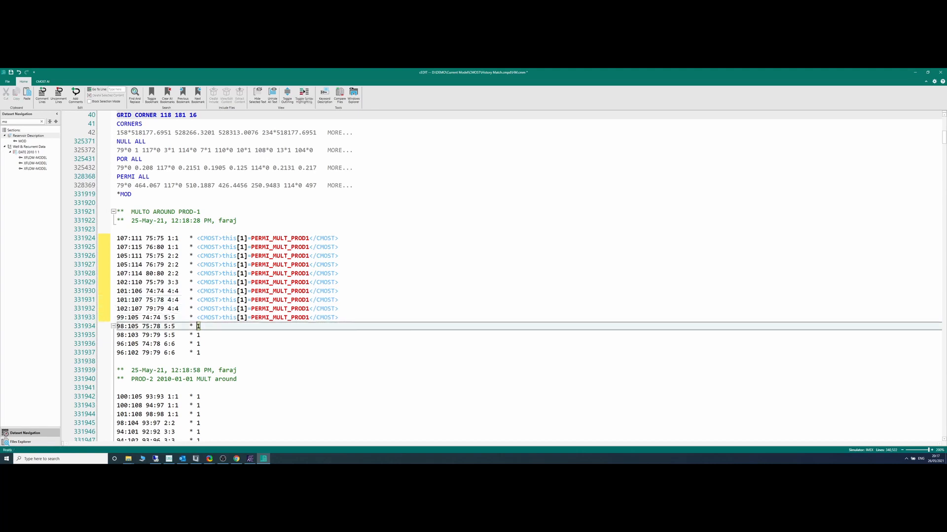
{"action": "key", "text": "ctrl+v"}
{"action": "key", "text": "Down"}
{"action": "key", "text": "shift+Left"}
{"action": "key", "text": "ctrl+v"}
{"action": "key", "text": "Down"}
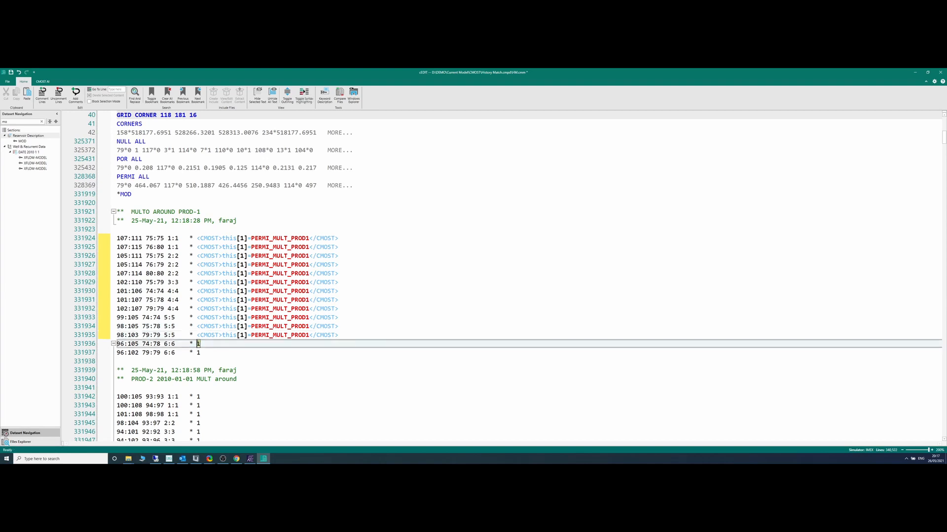
{"action": "key", "text": "shift+Left"}
{"action": "key", "text": "ctrl+v"}
{"action": "key", "text": "Down"}
{"action": "key", "text": "shift+Left"}
{"action": "key", "text": "ctrl+v"}
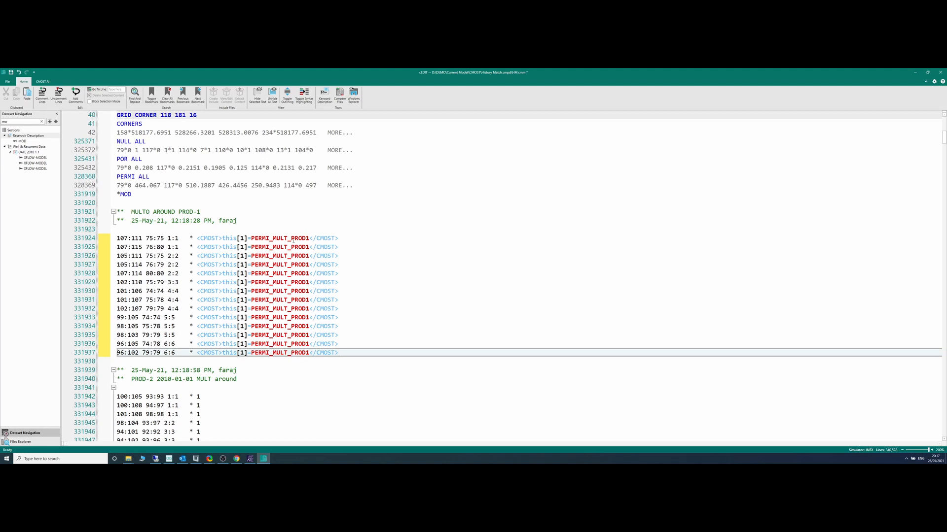
- Create the parameter PERMI_MULT_PROD2 with default value 1 from the multiplier on the first line of the PROD-2 block
{"action": "scroll", "coordinate": [292, 240], "scroll_direction": "down", "scroll_amount": 4}
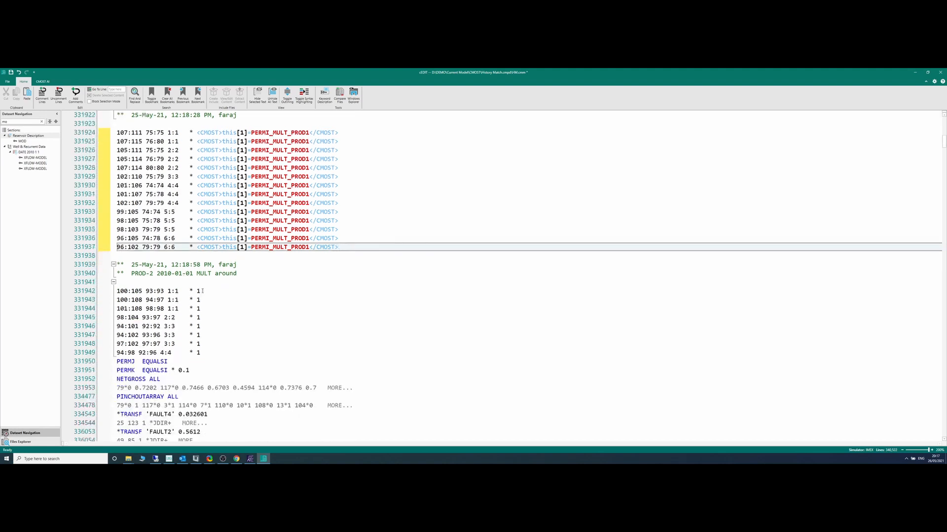
{"action": "double_click", "coordinate": [199, 293]}
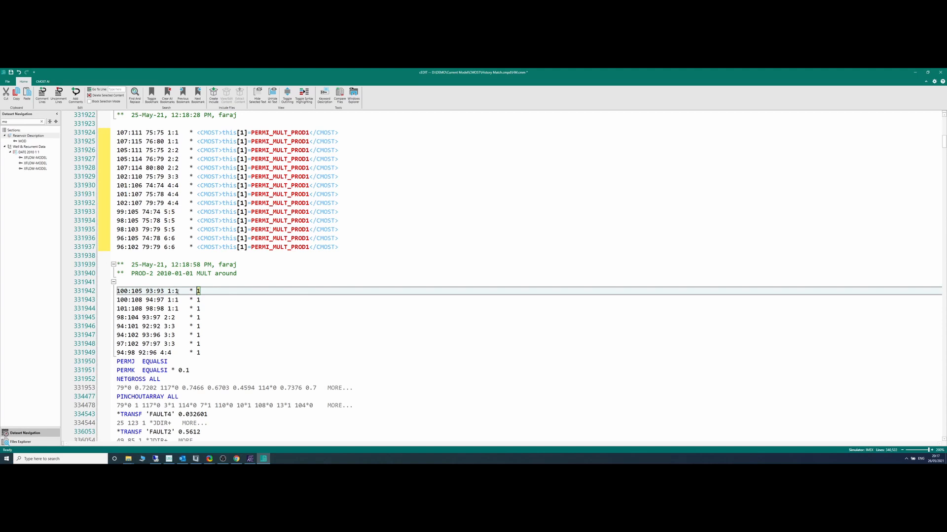
{"action": "right_click", "coordinate": [198, 291]}
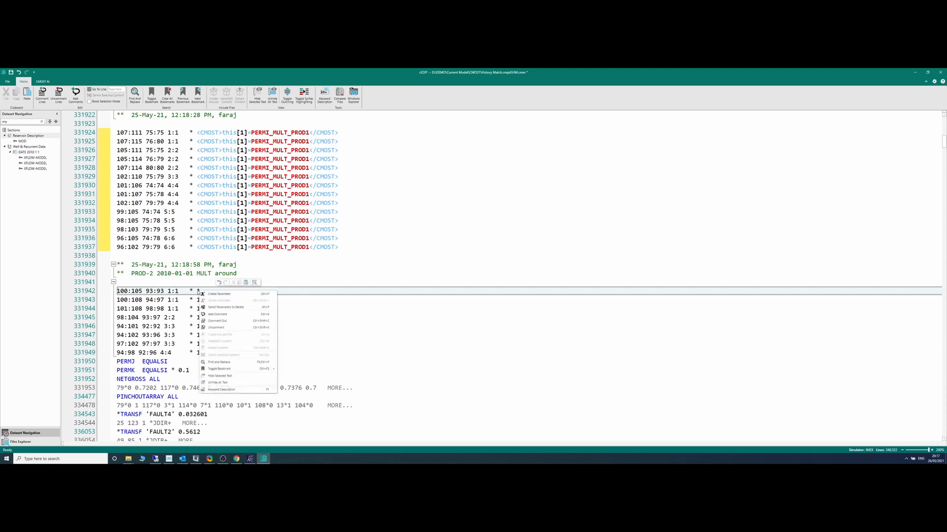
{"action": "left_click", "coordinate": [198, 292]}
{"action": "double_click", "coordinate": [199, 291]}
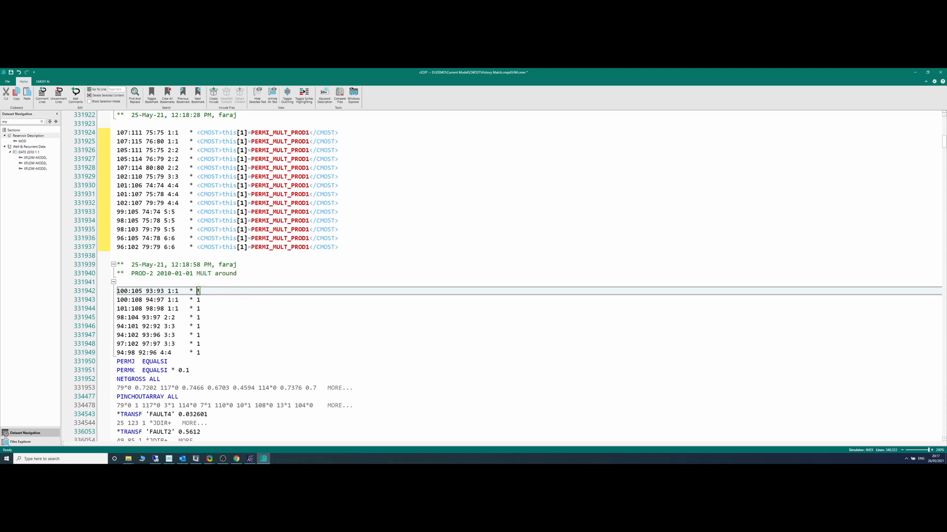
{"action": "right_click", "coordinate": [198, 292]}
{"action": "left_click", "coordinate": [209, 294]}
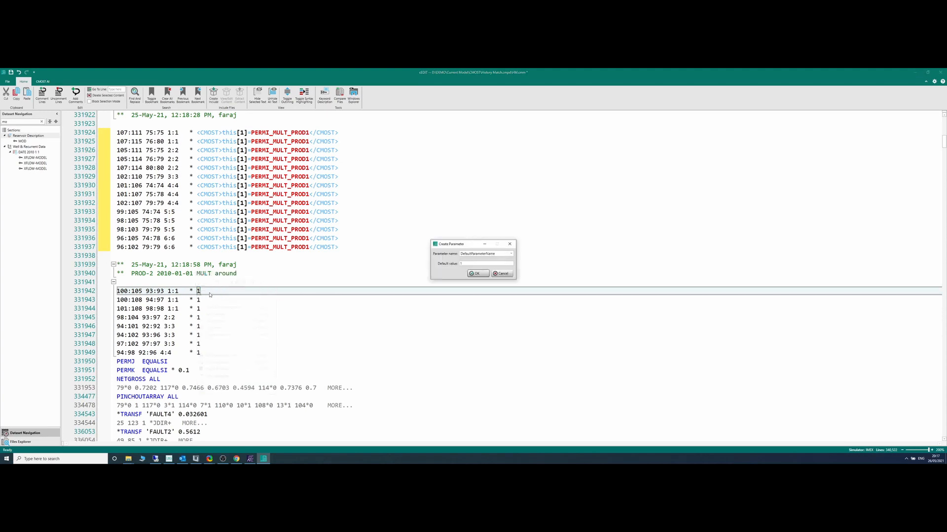
{"action": "double_click", "coordinate": [495, 254]}
{"action": "type", "text": "PERMI_MULT_PROD1"}
{"action": "left_click", "coordinate": [476, 274]}
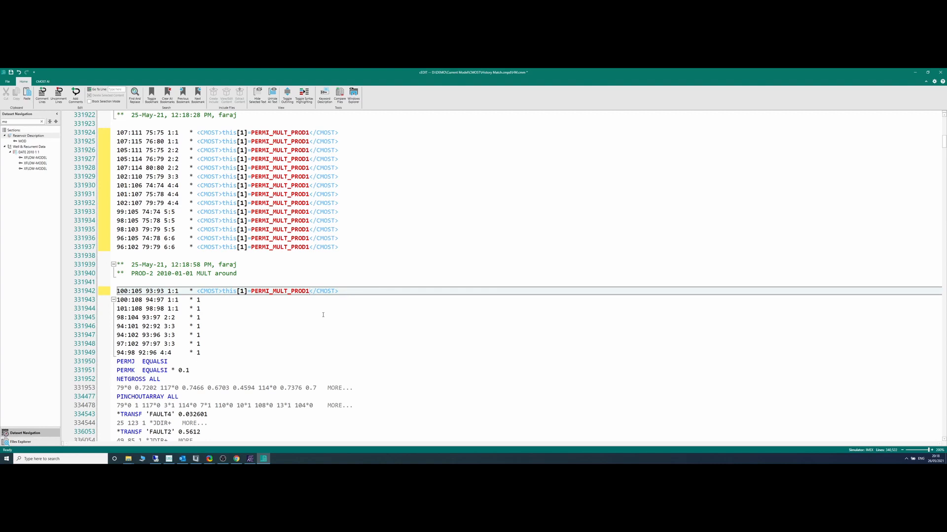
{"action": "key", "text": "BackSpace"}
{"action": "type", "text": "2"}
- Copy the PERMI_MULT_PROD2 CMOST expression and replace the multipliers on all remaining PROD-2 lines with it in one column block
{"action": "left_click_drag", "start_coordinate": [339, 291], "coordinate": [197, 292]}
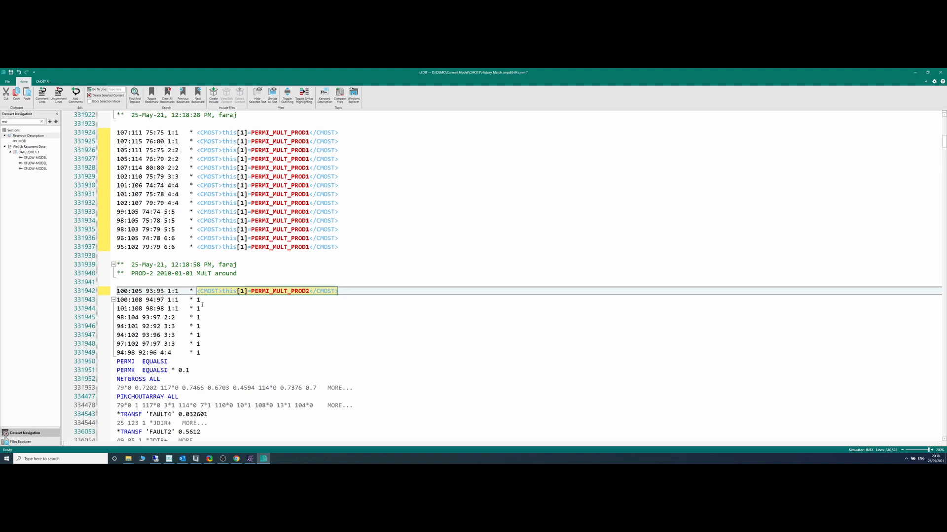
{"action": "key", "text": "Down"}
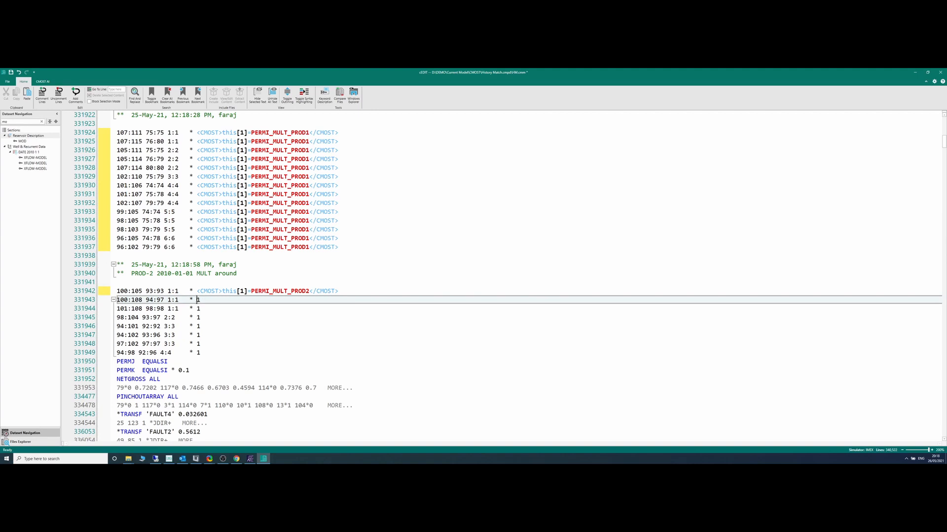
{"action": "left_click_drag", "start_coordinate": [196, 300], "coordinate": [200, 336]}
{"action": "left_click", "coordinate": [265, 300]}
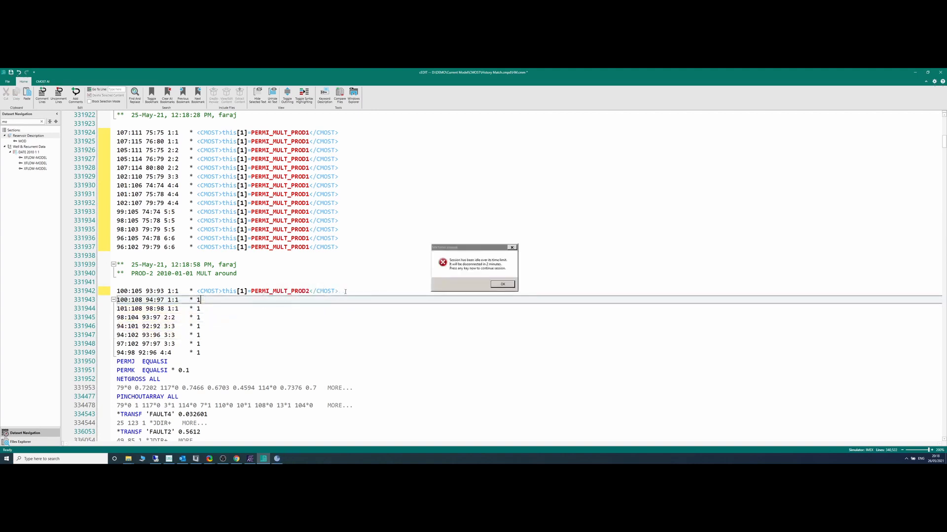
{"action": "left_click", "coordinate": [512, 248]}
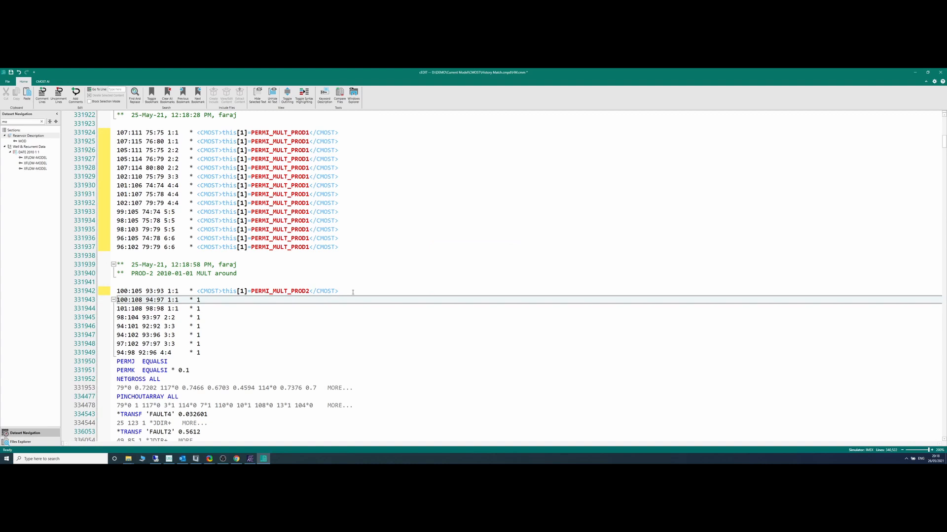
{"action": "left_click_drag", "start_coordinate": [352, 292], "coordinate": [197, 291]}
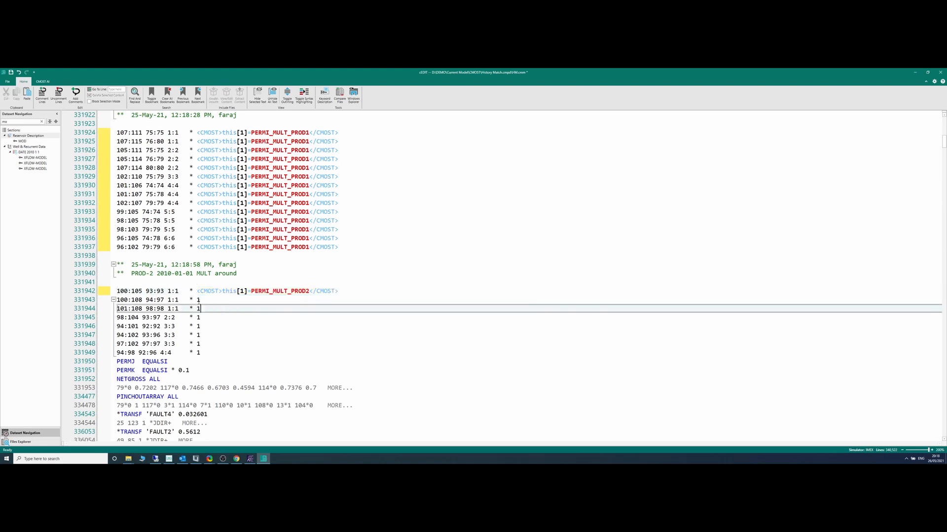
{"action": "key", "text": "Down"}
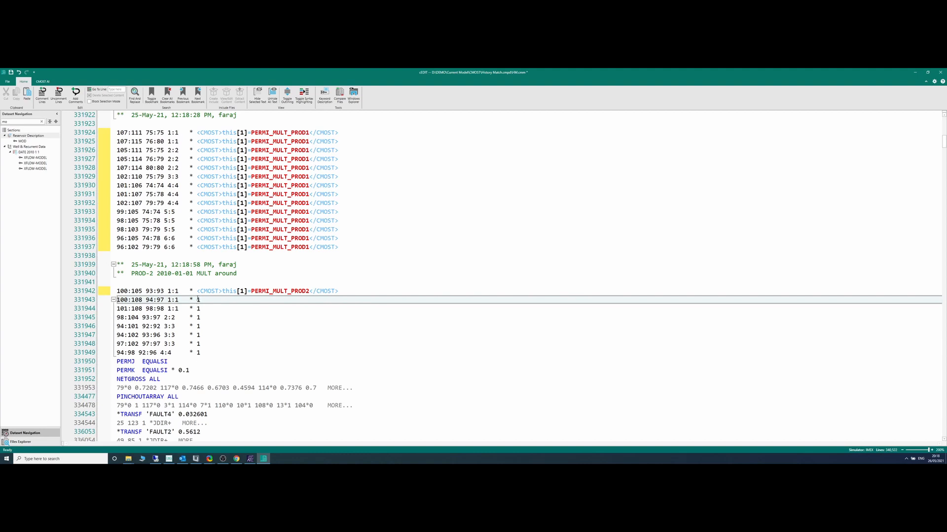
{"action": "key", "text": "Down"}
{"action": "key", "text": "Down"}
{"action": "left_click_drag", "start_coordinate": [197, 317], "coordinate": [200, 351]}
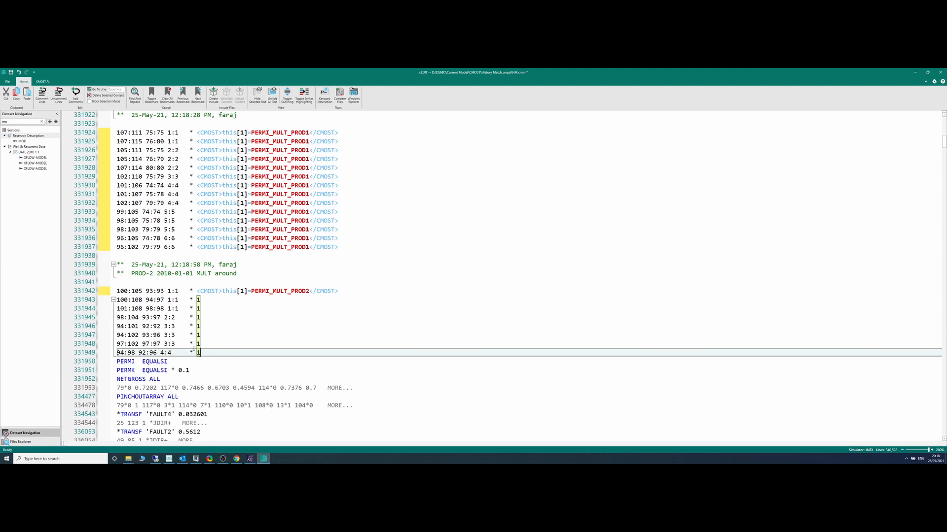
{"action": "key", "text": "ctrl+v"}
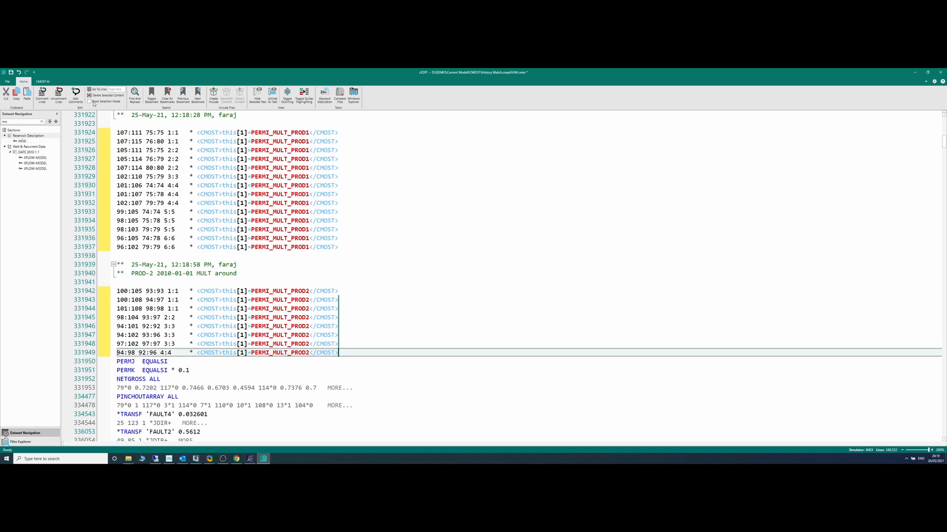
- Clear the keyword filter, go to BSWCRIT under Rock-Fluid Data, and create the parameter BSWCRIT with default value 0.25 from its value
{"action": "left_click", "coordinate": [43, 124]}
{"action": "left_click", "coordinate": [43, 124]}
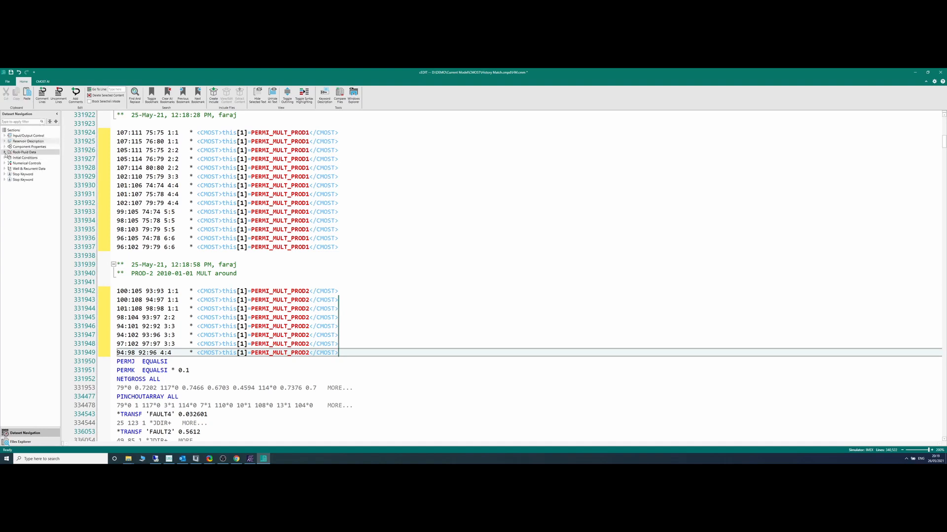
{"action": "left_click", "coordinate": [5, 153]}
{"action": "left_click", "coordinate": [25, 174]}
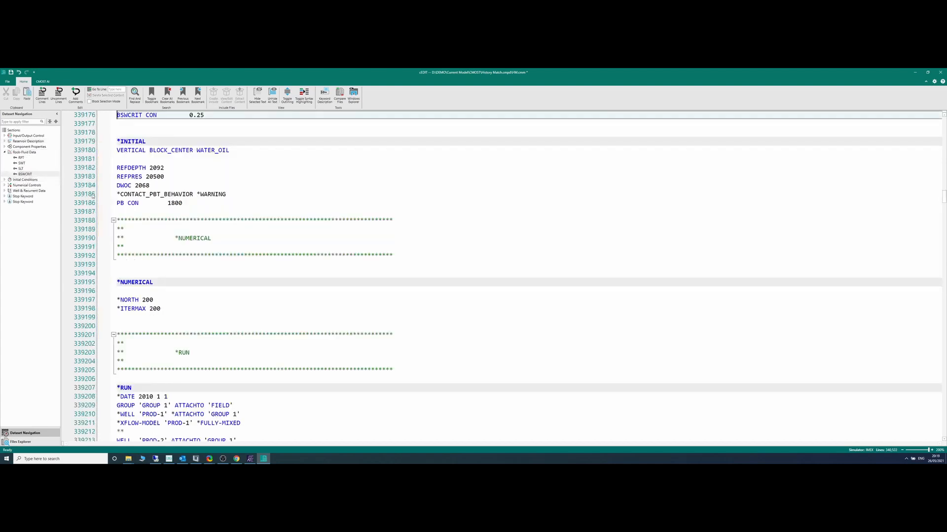
{"action": "scroll", "coordinate": [241, 135], "scroll_direction": "up", "scroll_amount": 6}
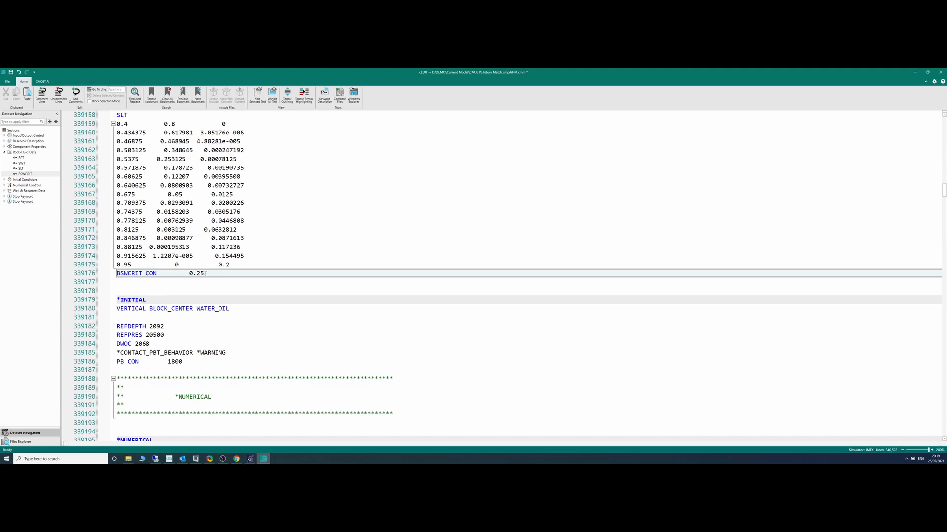
{"action": "left_click_drag", "start_coordinate": [205, 273], "coordinate": [189, 273]}
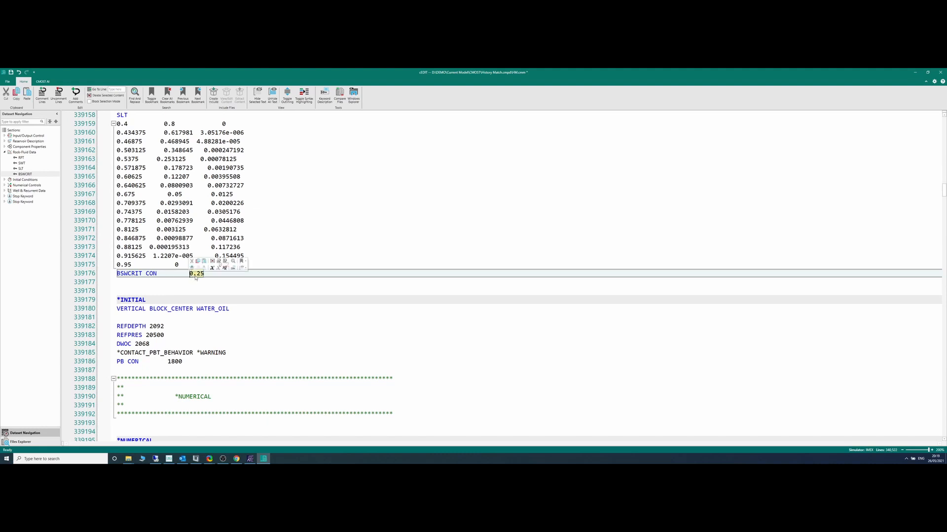
{"action": "right_click", "coordinate": [196, 277]}
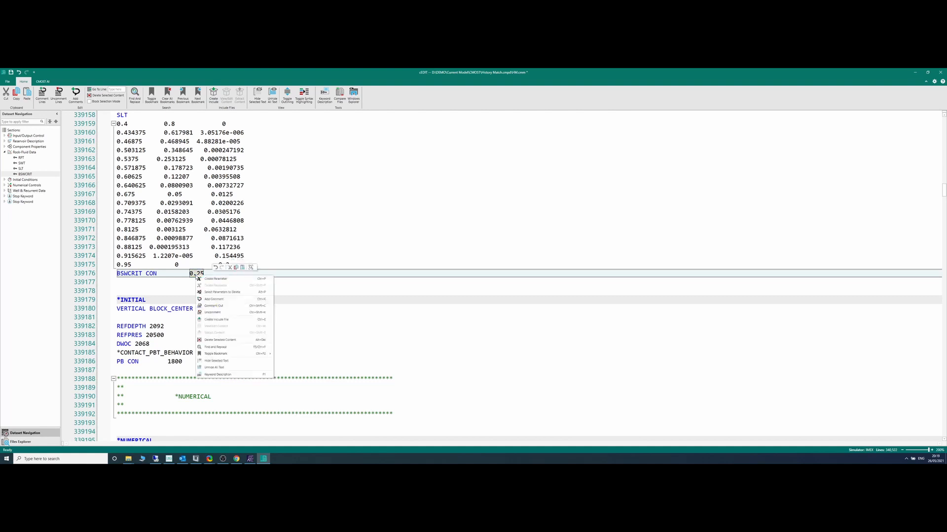
{"action": "left_click", "coordinate": [216, 279]}
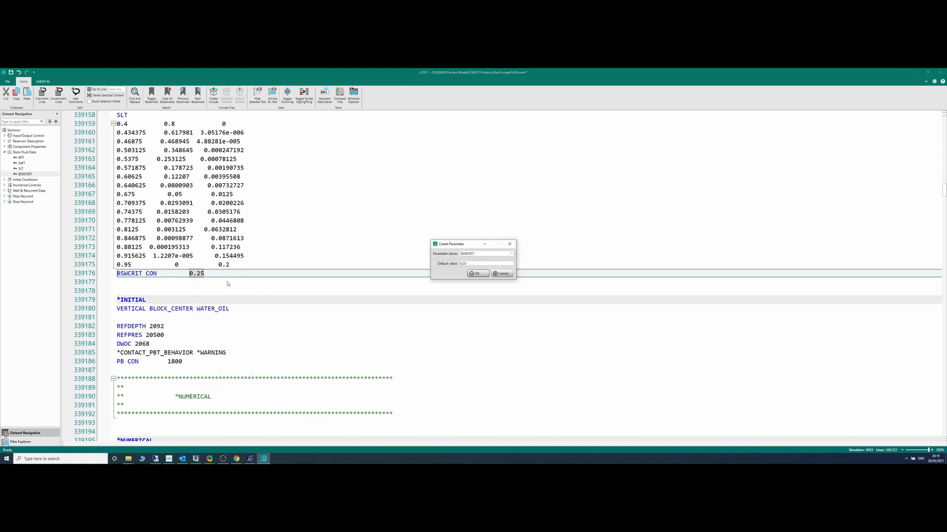
{"action": "left_click", "coordinate": [477, 275]}
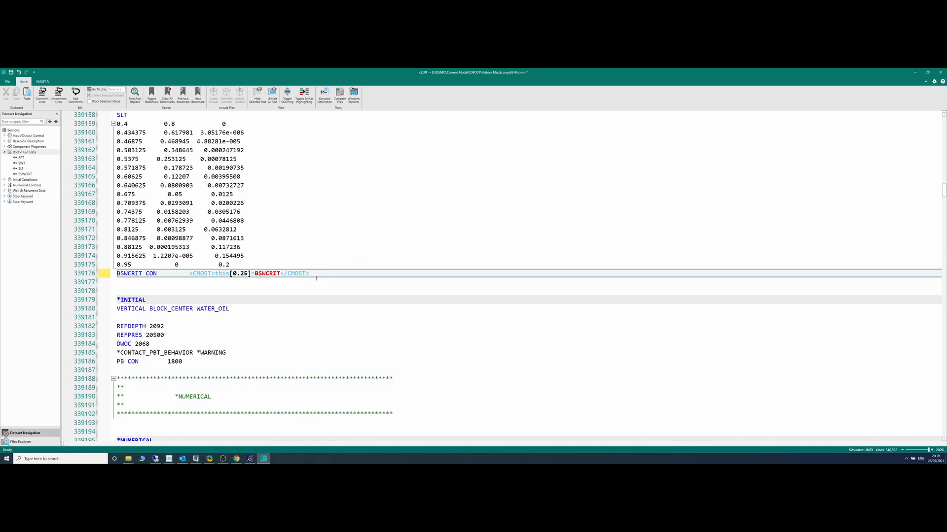
- Filter the dataset keywords by "geo" and go to the first GEOMETRY keyword, which applies to the PROD-2 perforations
{"action": "left_click", "coordinate": [23, 122]}
{"action": "type", "text": "ger"}
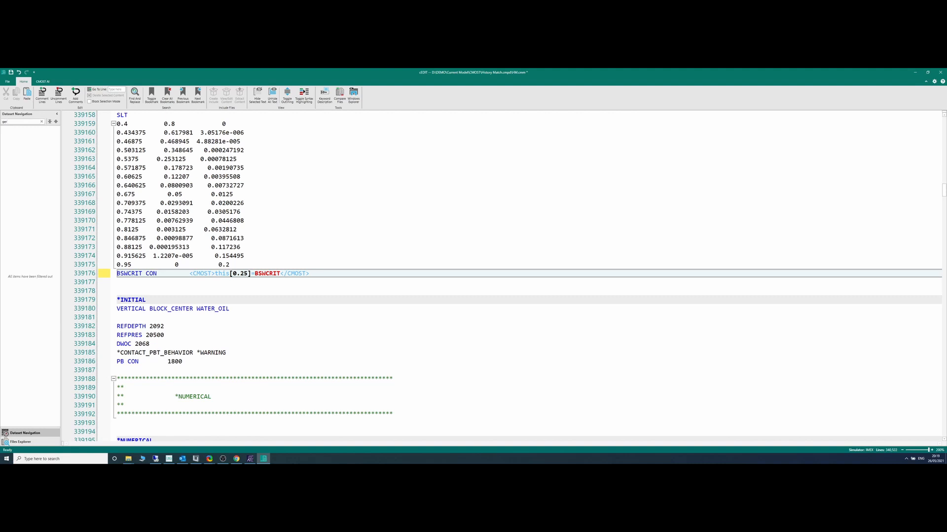
{"action": "key", "text": "BackSpace"}
{"action": "type", "text": "o"}
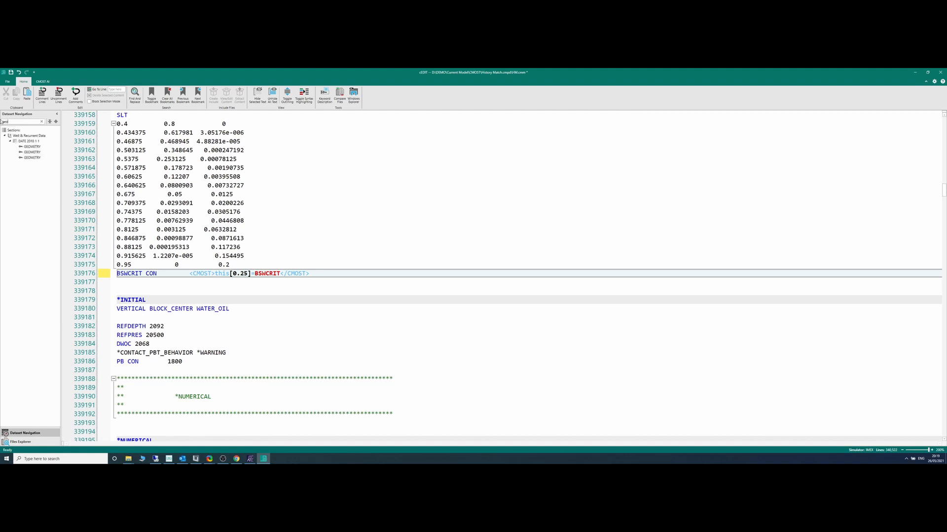
{"action": "left_click", "coordinate": [41, 148]}
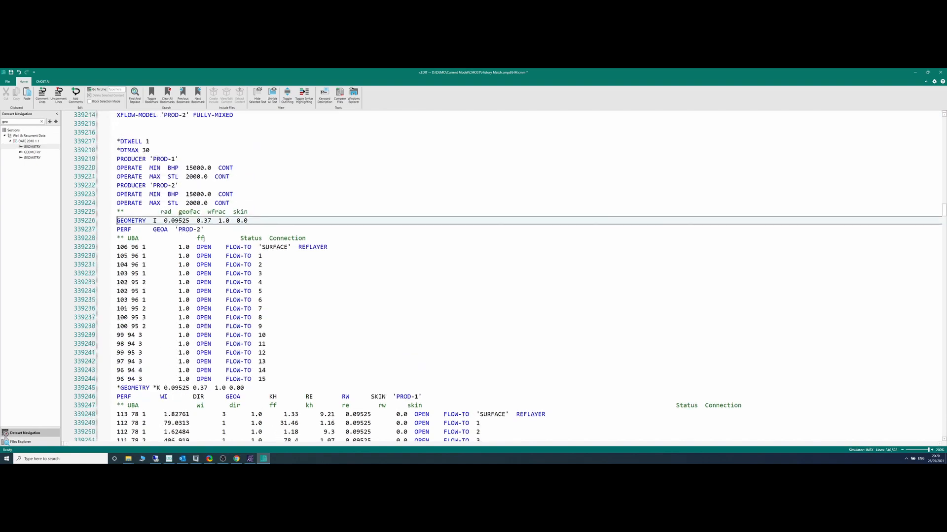
{"action": "left_click_drag", "start_coordinate": [203, 230], "coordinate": [176, 230]}
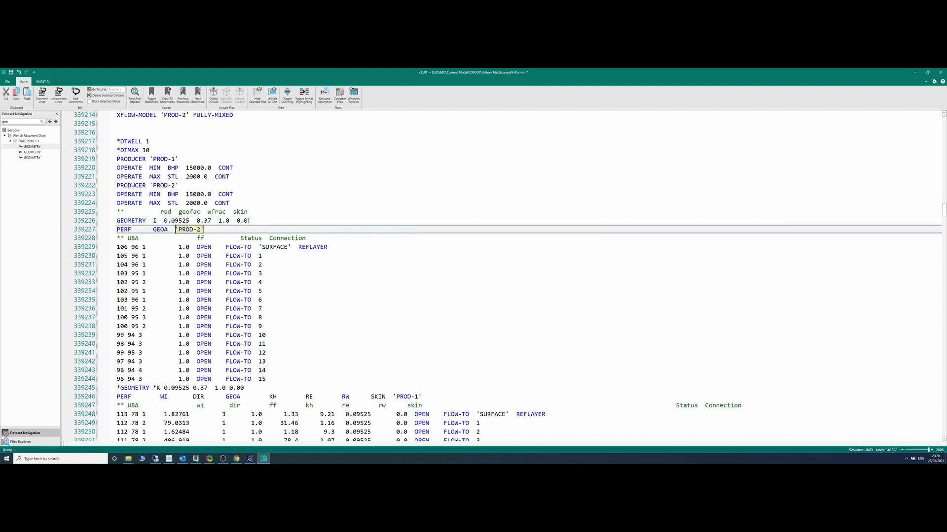
- Create the parameter Skin_PROD2 with default value 0.0 from the skin value on the PROD-2 GEOMETRY line
{"action": "left_click_drag", "start_coordinate": [248, 221], "coordinate": [236, 221]}
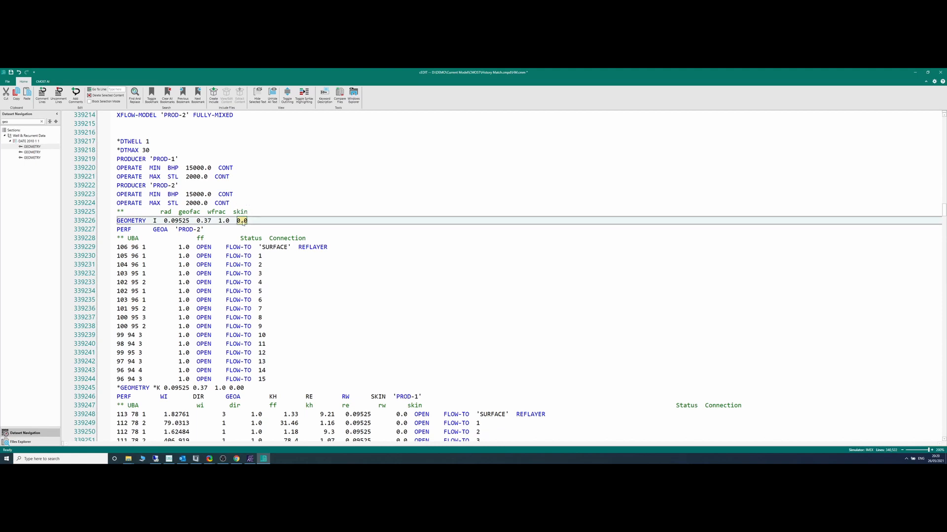
{"action": "right_click", "coordinate": [242, 222]}
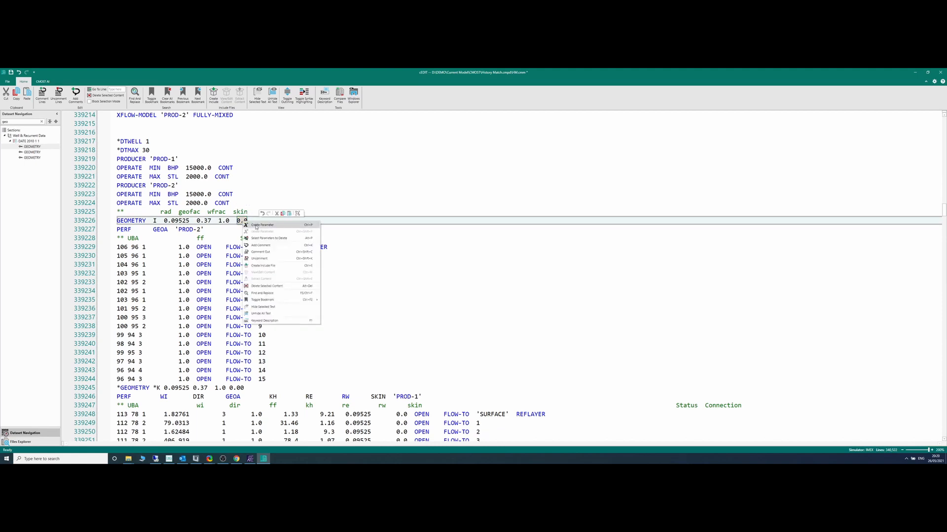
{"action": "left_click", "coordinate": [259, 227]}
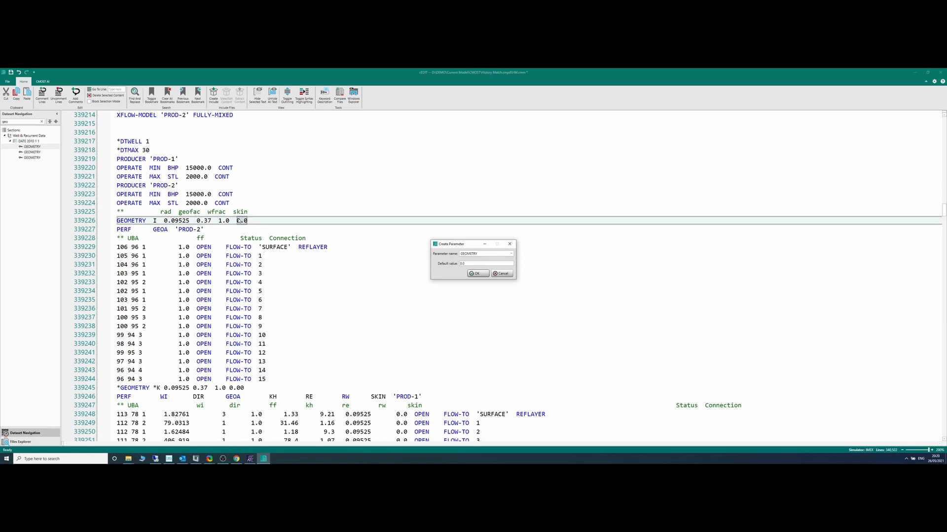
{"action": "double_click", "coordinate": [483, 253]}
{"action": "type", "text": "Skin_PROD2"}
{"action": "left_click", "coordinate": [477, 274]}
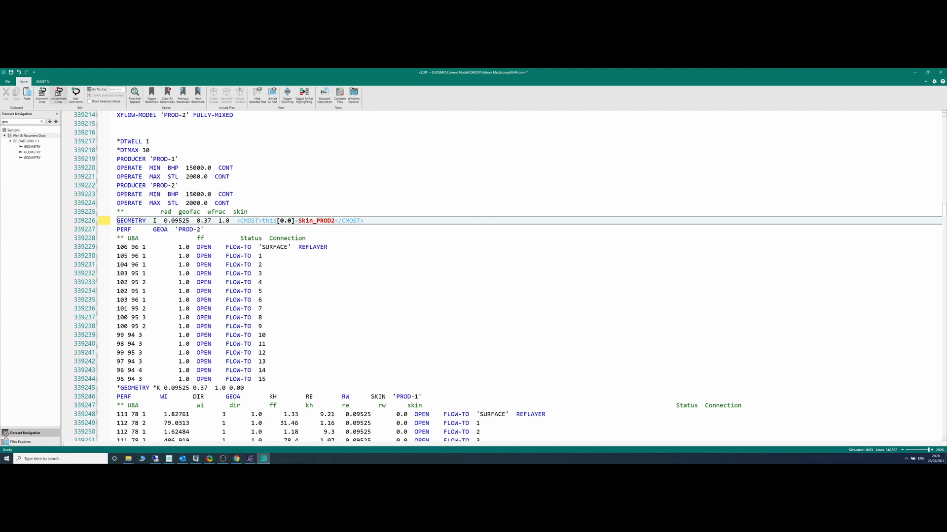
- Save the dataset, close the editor to import the parameters into the CMOST study, and acknowledge the import
{"action": "left_click", "coordinate": [11, 73]}
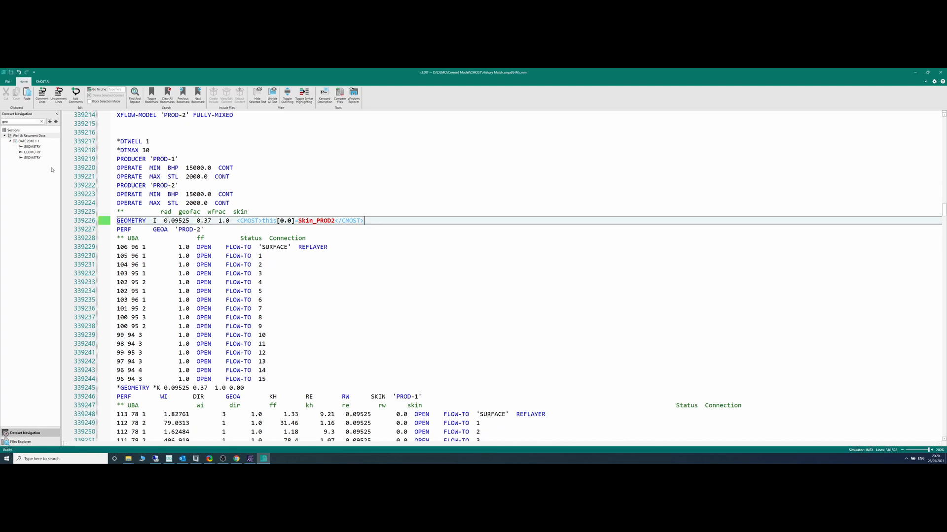
{"action": "left_click", "coordinate": [939, 73]}
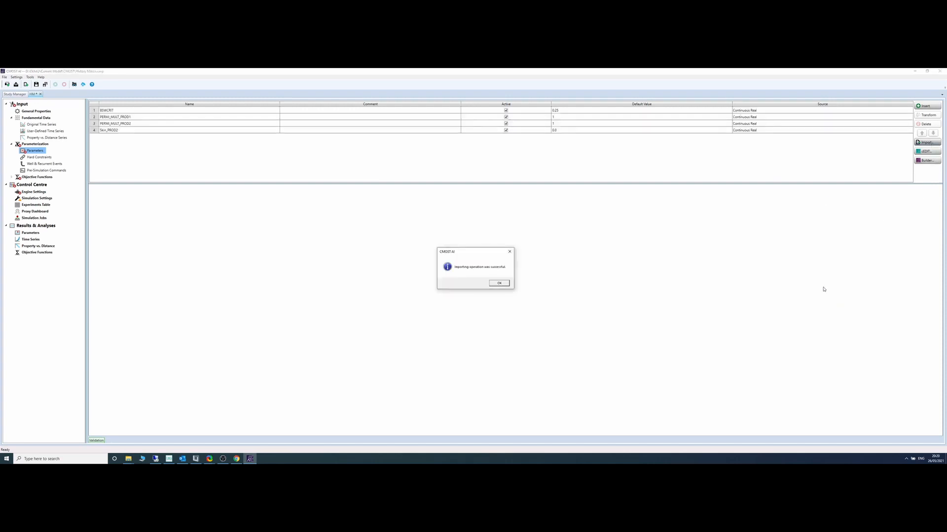
{"action": "left_click", "coordinate": [496, 284]}
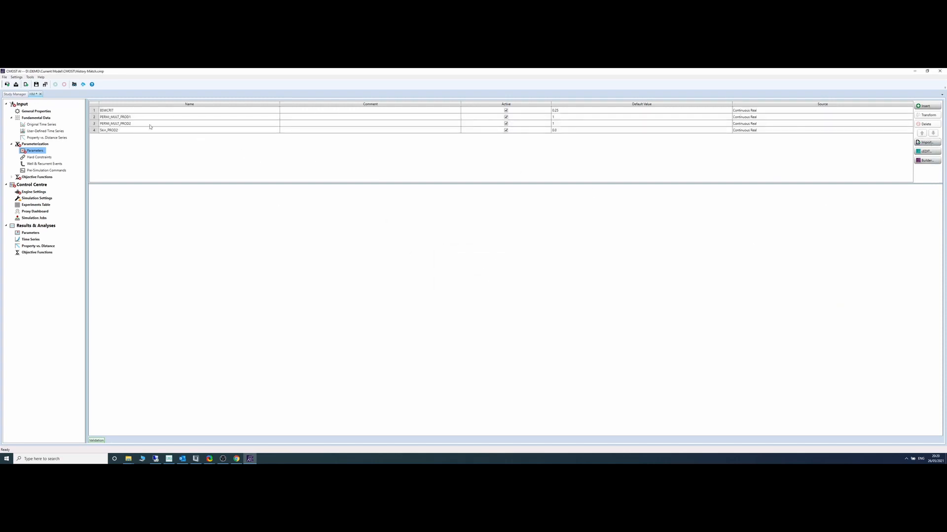
- Try a Discrete Real source for BSWCRIT with two discrete value rows, and return its source to Continuous Real
{"action": "left_click", "coordinate": [148, 130]}
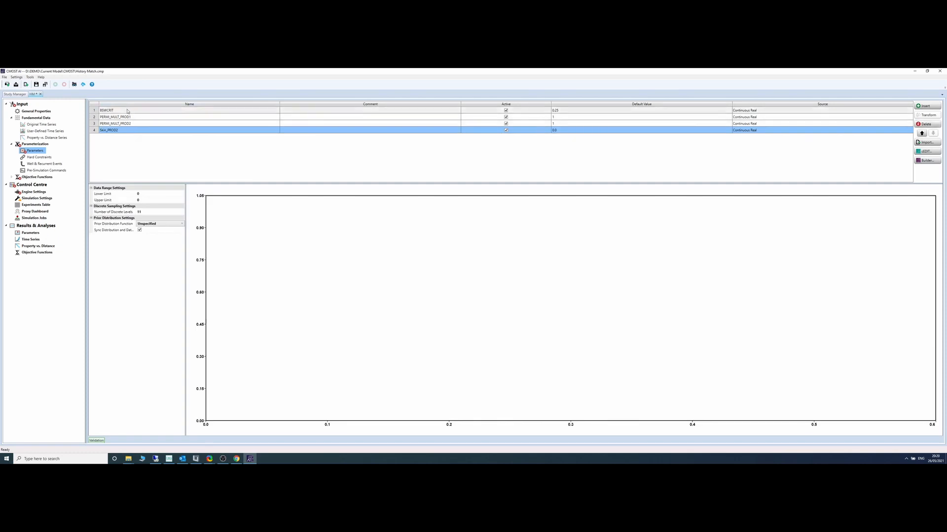
{"action": "left_click", "coordinate": [128, 111]}
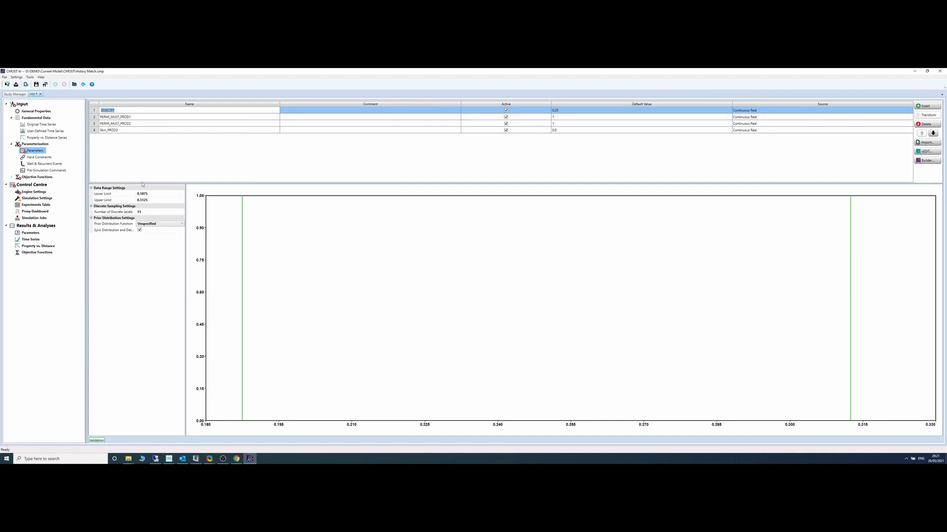
{"action": "left_click", "coordinate": [771, 112]}
{"action": "left_click", "coordinate": [771, 112]}
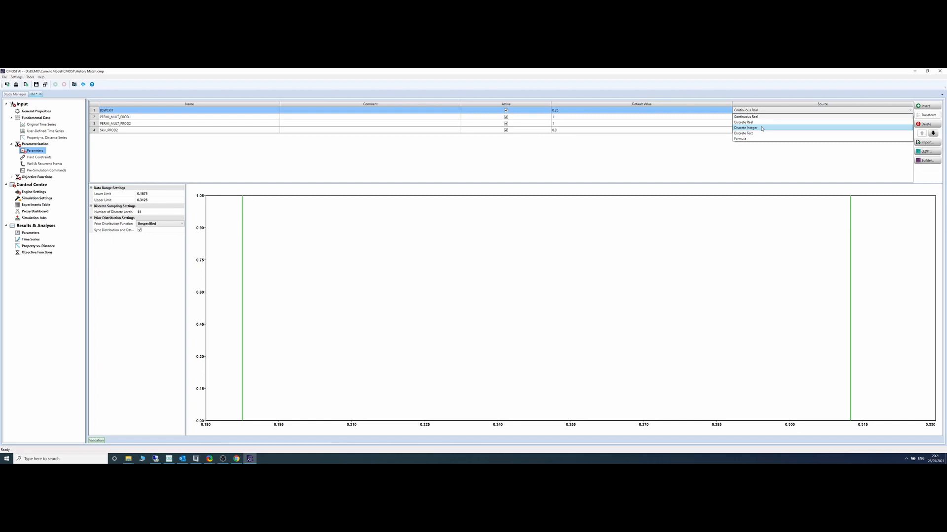
{"action": "left_click", "coordinate": [745, 122]}
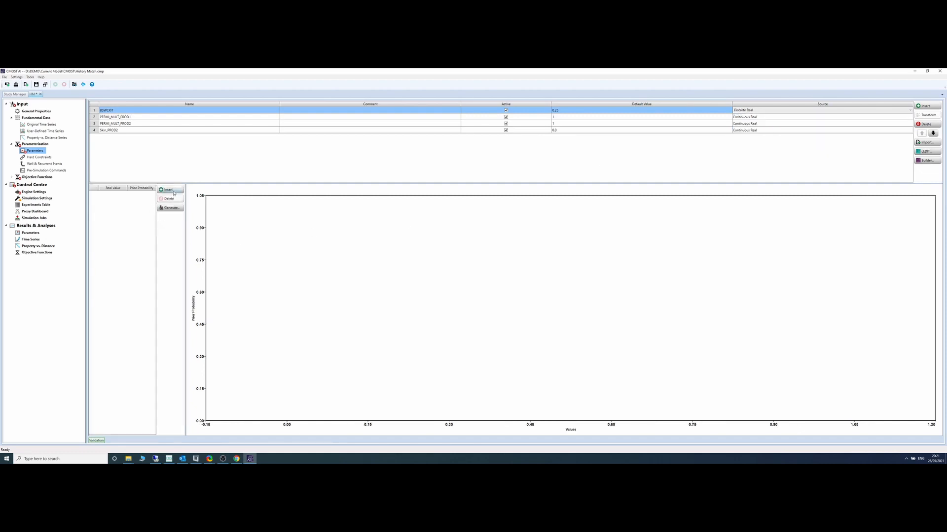
{"action": "left_click", "coordinate": [168, 190]}
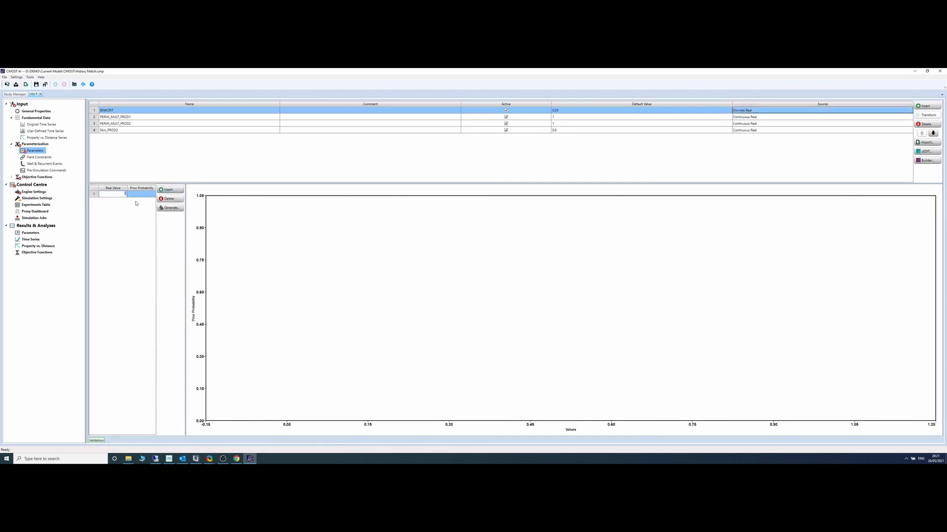
{"action": "key", "text": "Return"}
{"action": "left_click", "coordinate": [158, 191]}
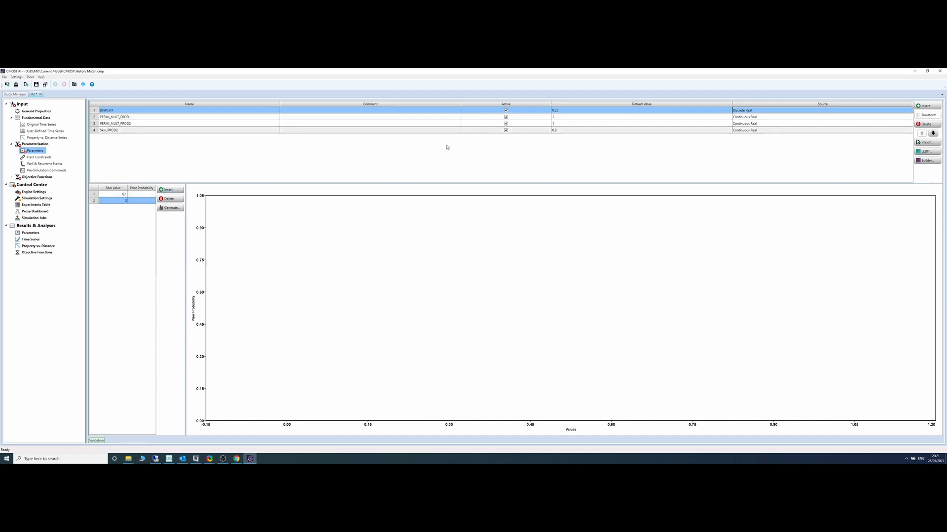
{"action": "left_click_drag", "start_coordinate": [95, 194], "coordinate": [97, 209]}
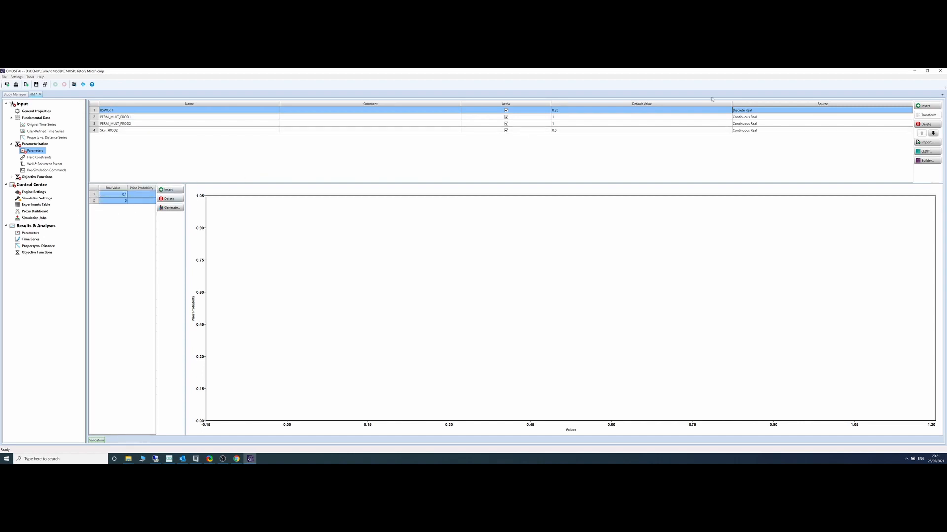
{"action": "left_click", "coordinate": [759, 113]}
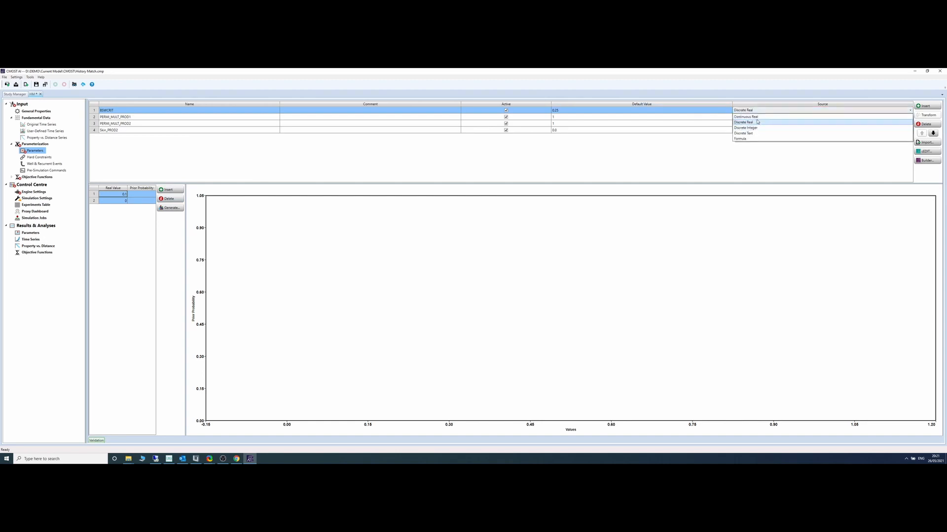
{"action": "left_click", "coordinate": [759, 117]}
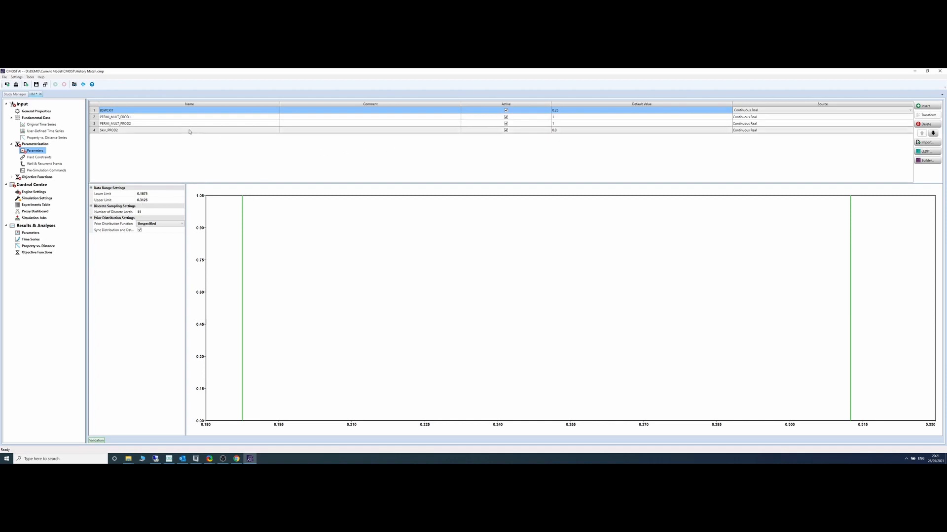
- Set the PERMI_MULT_PROD1 data range to a lower limit of 0.1 and an upper limit of 1
{"action": "left_click", "coordinate": [155, 118]}
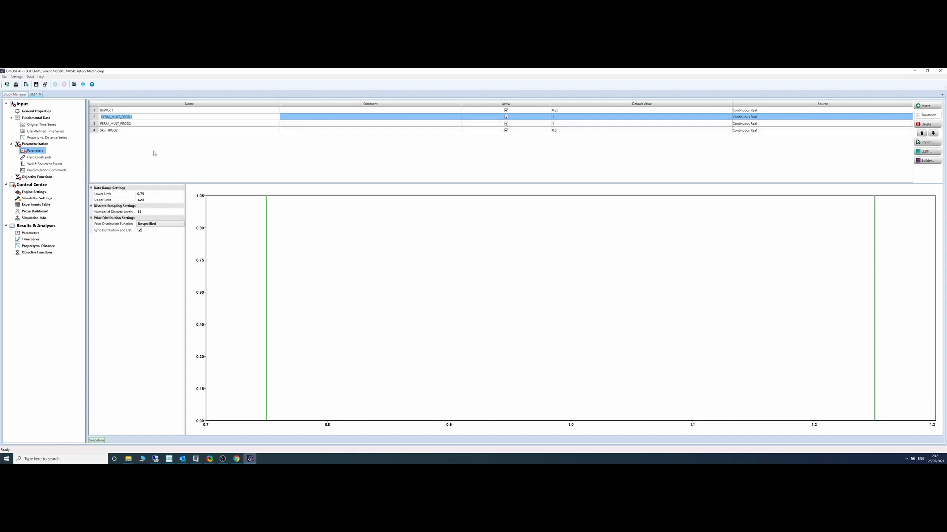
{"action": "double_click", "coordinate": [148, 194]}
{"action": "type", "text": "0."}
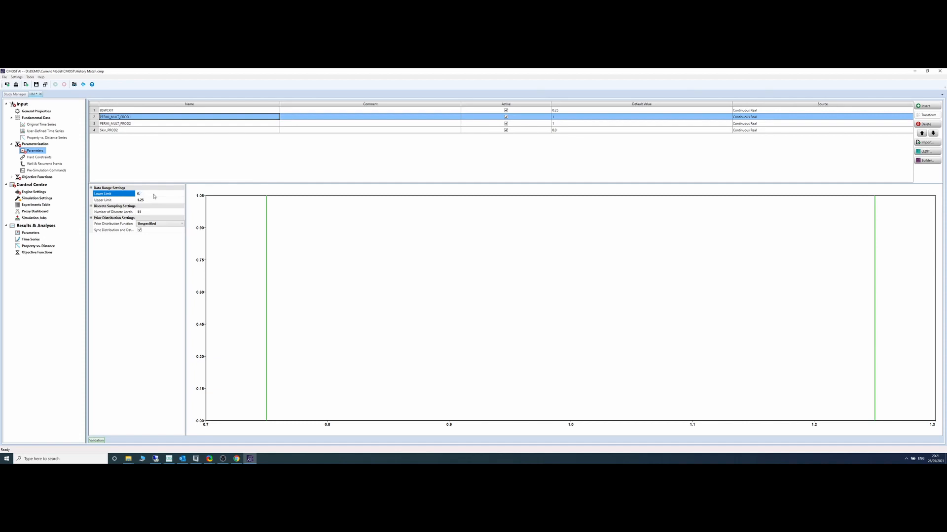
{"action": "type", "text": "1"}
{"action": "left_click", "coordinate": [158, 202]}
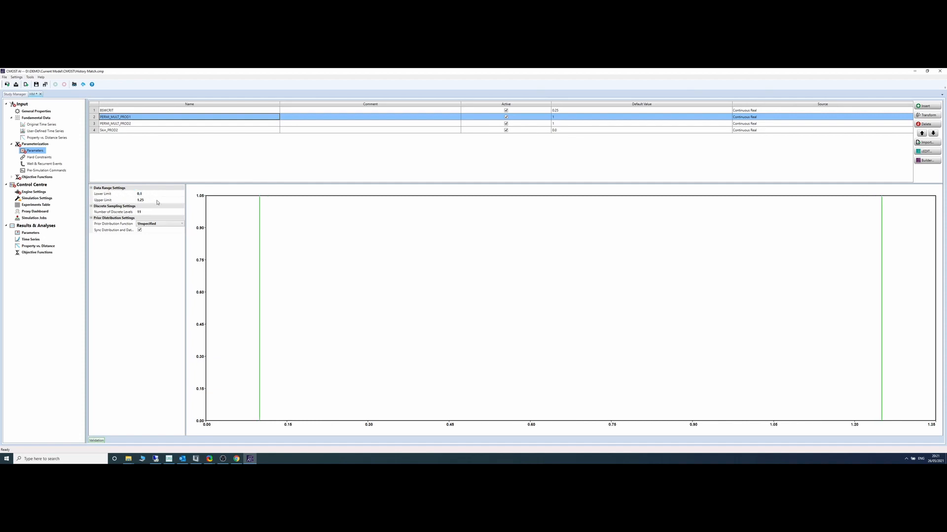
{"action": "type", "text": "1"}
- Set the PERMI_MULT_PROD2 data range to a lower limit of 0.1 and an upper limit of 1
{"action": "left_click", "coordinate": [169, 124]}
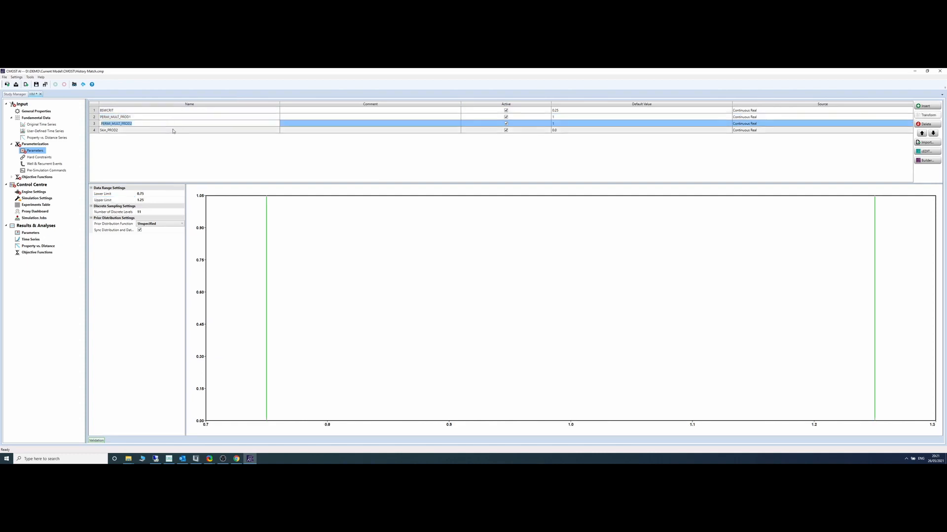
{"action": "left_click", "coordinate": [153, 194]}
{"action": "left_click", "coordinate": [154, 196]}
{"action": "type", "text": "0."}
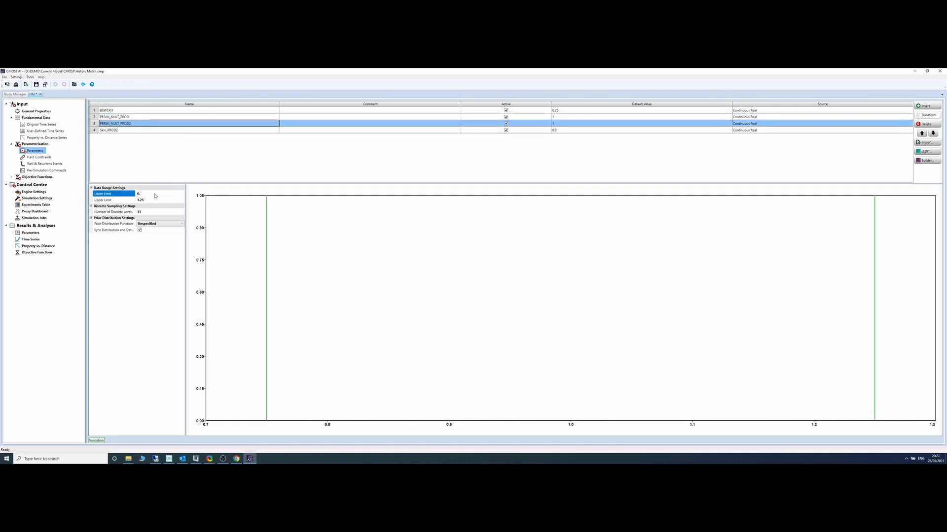
{"action": "left_click", "coordinate": [150, 201]}
{"action": "double_click", "coordinate": [150, 202]}
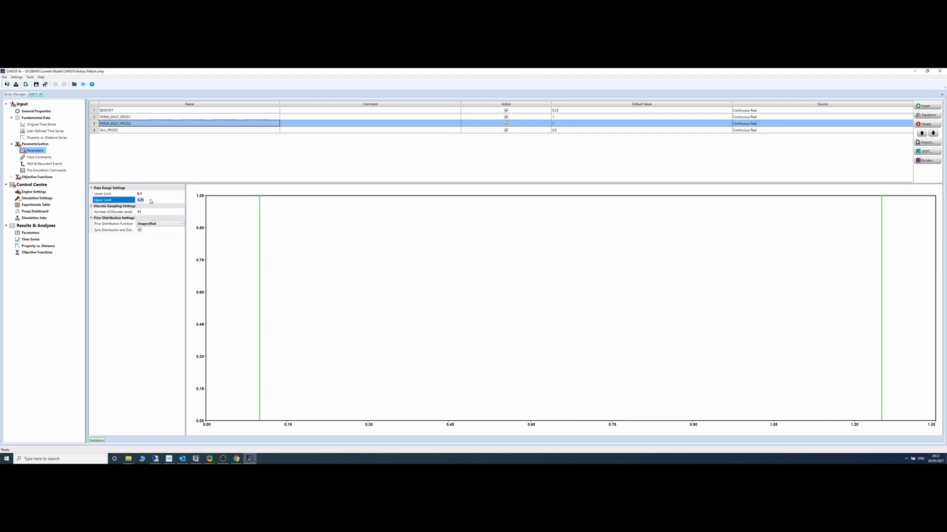
{"action": "type", "text": "1"}
- Set the upper limit of Skin_PROD2 to 5 and save the study
{"action": "left_click", "coordinate": [129, 131]}
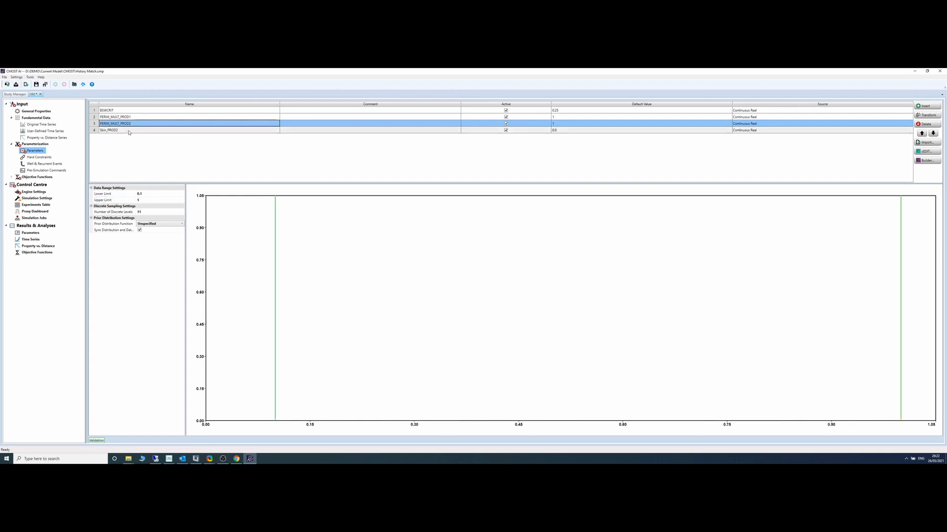
{"action": "left_click", "coordinate": [146, 194]}
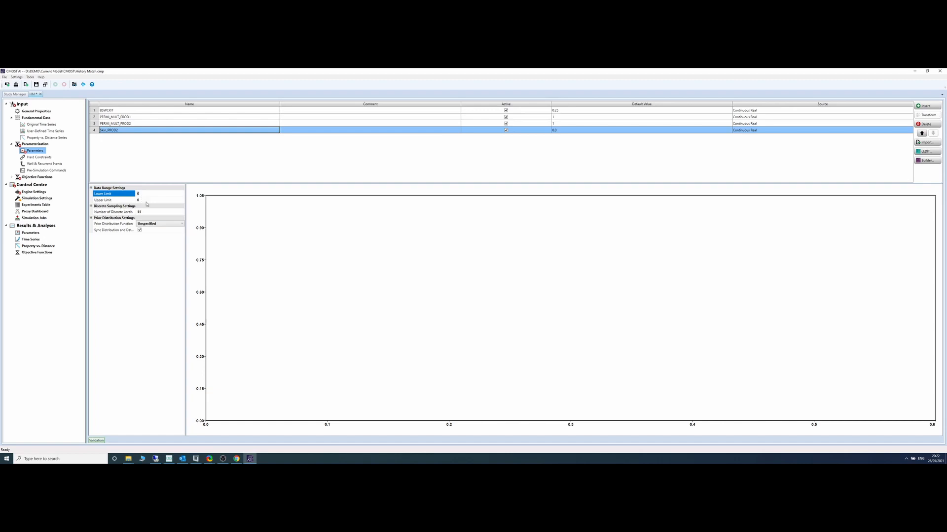
{"action": "left_click", "coordinate": [147, 200]}
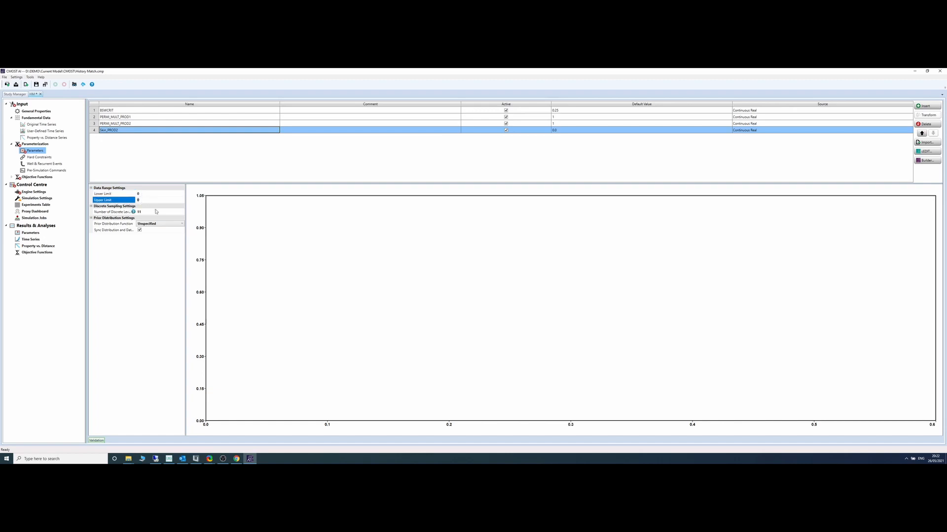
{"action": "left_click", "coordinate": [162, 150]}
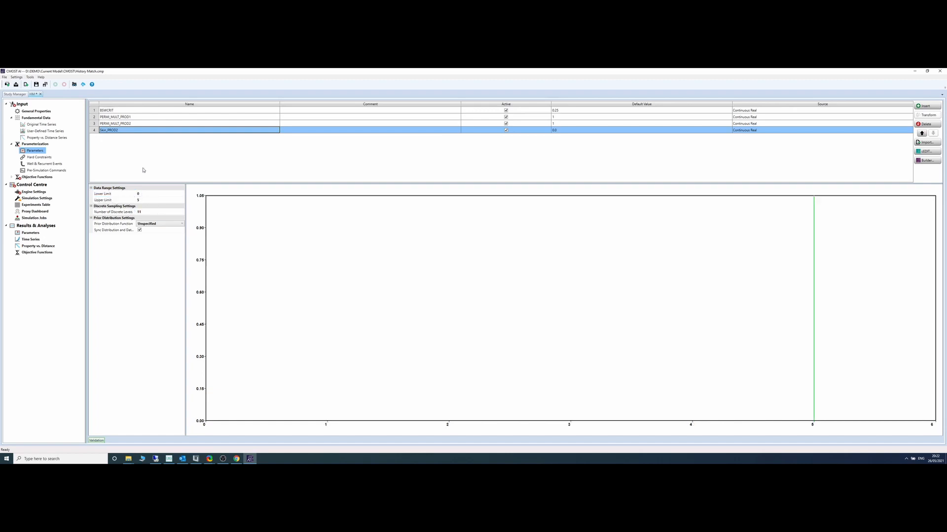
{"action": "left_click", "coordinate": [36, 84]}
- Go to History Match Quality under Objective Functions and add a local history match error named PROD_1_HIST
{"action": "left_click", "coordinate": [12, 177]}
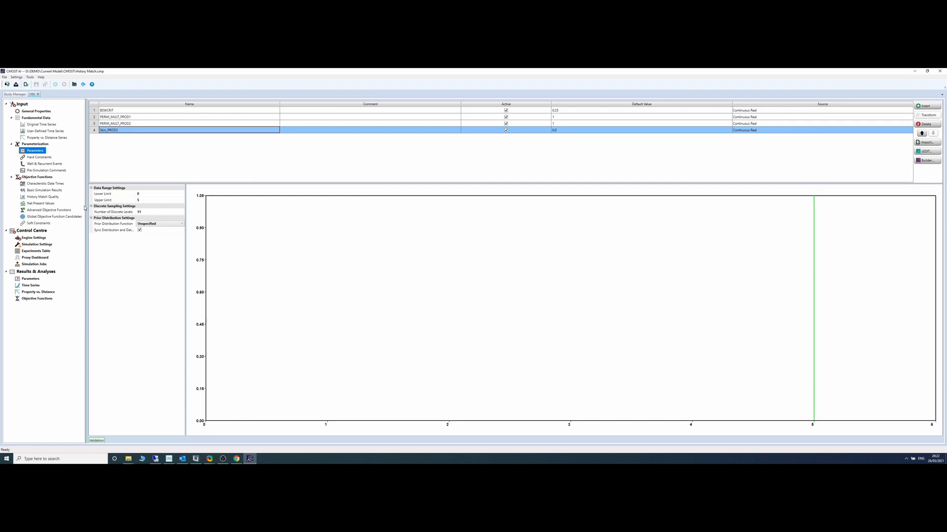
{"action": "left_click", "coordinate": [51, 198]}
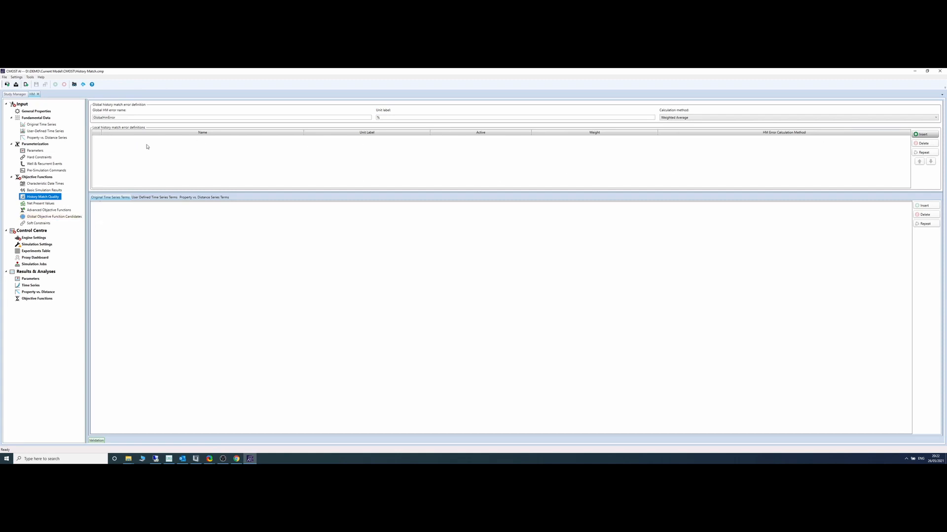
{"action": "left_click", "coordinate": [923, 135]}
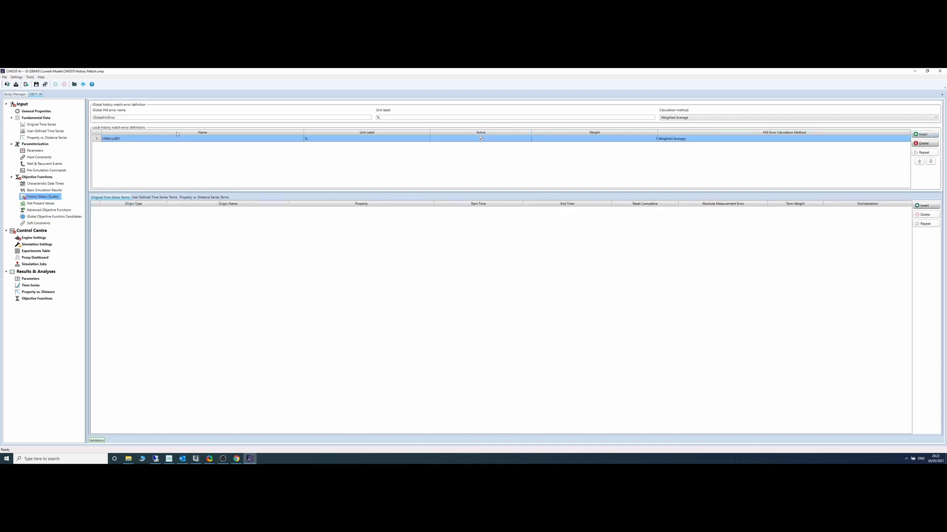
{"action": "left_click", "coordinate": [180, 138]}
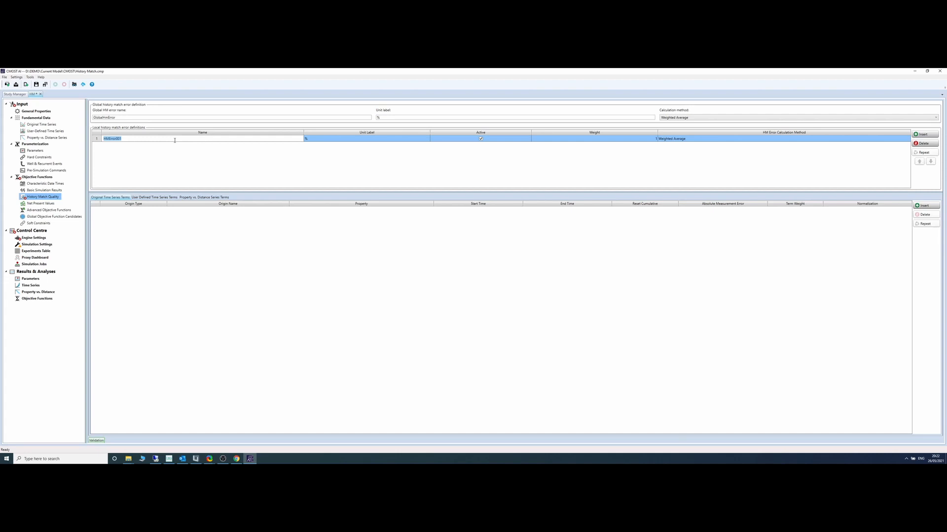
{"action": "type", "text": "PROD_1_HIST"}
{"action": "key", "text": "Return"}
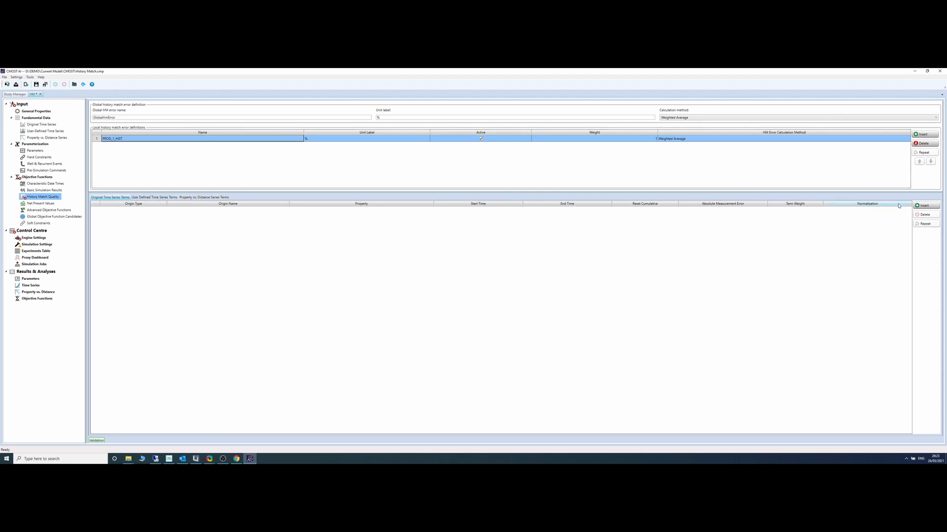
- Add an original time series term to PROD_1_HIST with origin type WELLS and origin name PROD-1
{"action": "left_click", "coordinate": [923, 206]}
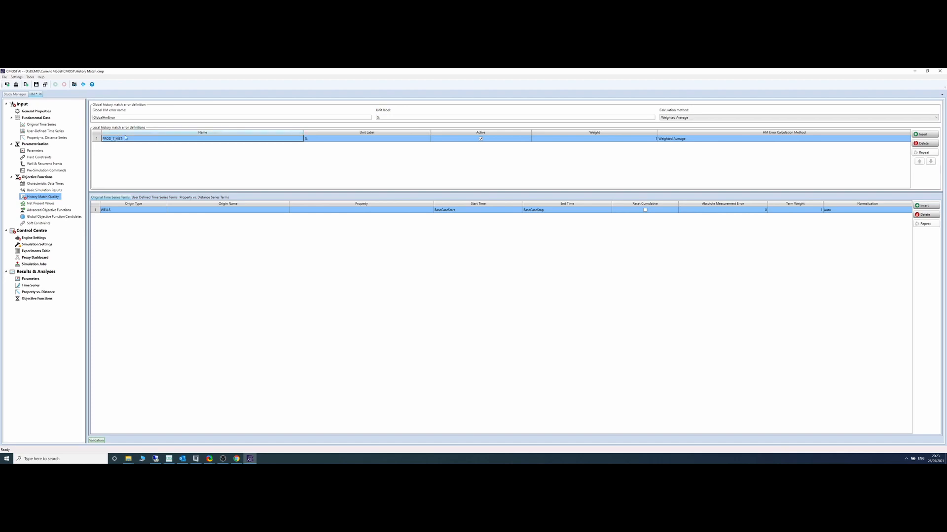
{"action": "left_click", "coordinate": [130, 212]}
{"action": "left_click", "coordinate": [129, 211]}
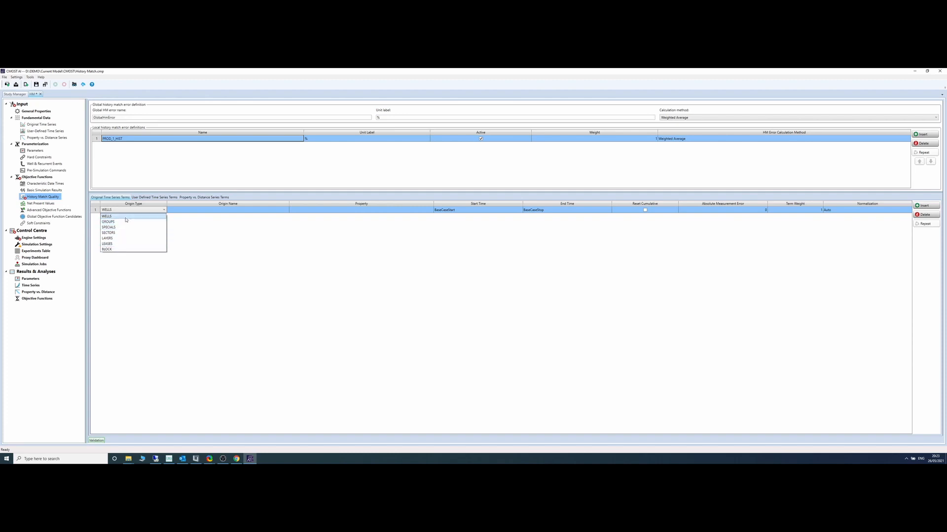
{"action": "left_click", "coordinate": [126, 220]}
{"action": "left_click", "coordinate": [229, 206]}
{"action": "left_click", "coordinate": [229, 209]}
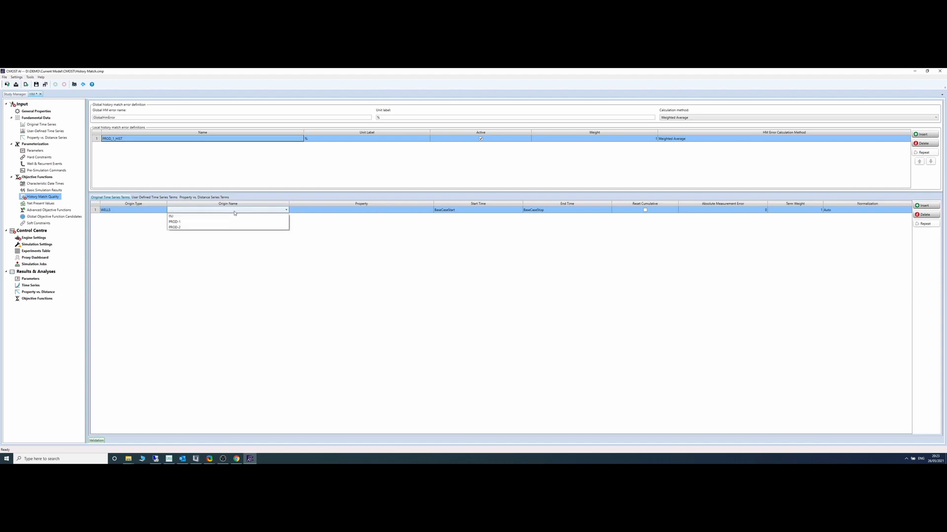
{"action": "left_click", "coordinate": [225, 222]}
{"action": "left_click", "coordinate": [112, 140]}
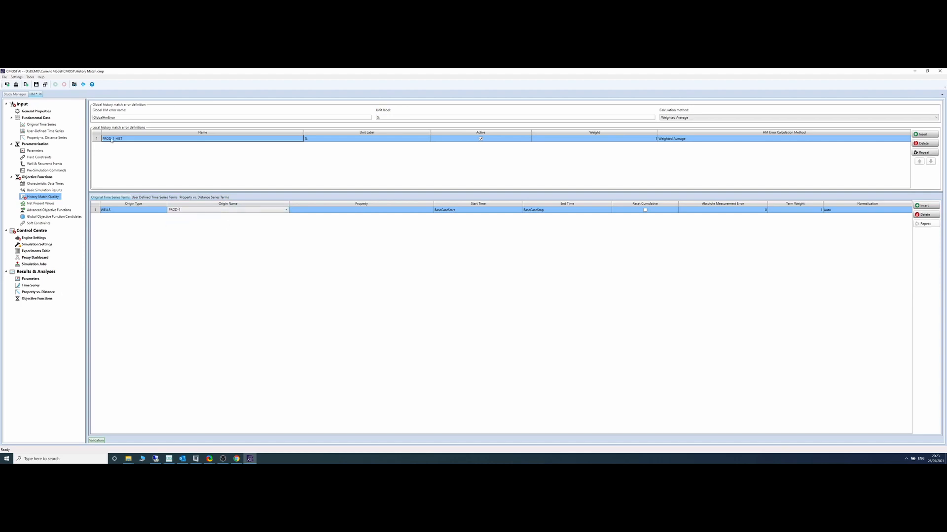
- Set the property of the first PROD-1 term to Liquid Rate SC
{"action": "left_click", "coordinate": [340, 210]}
{"action": "left_click", "coordinate": [340, 210]}
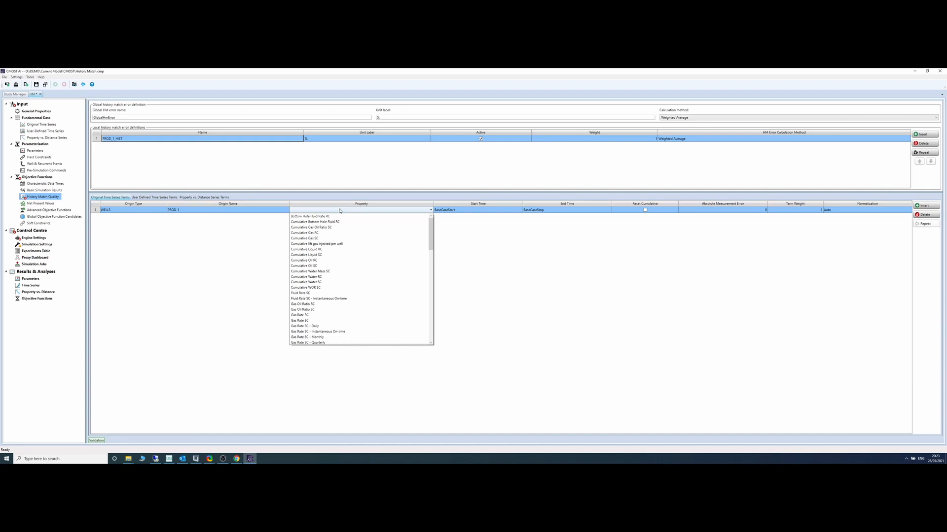
{"action": "key", "text": "l"}
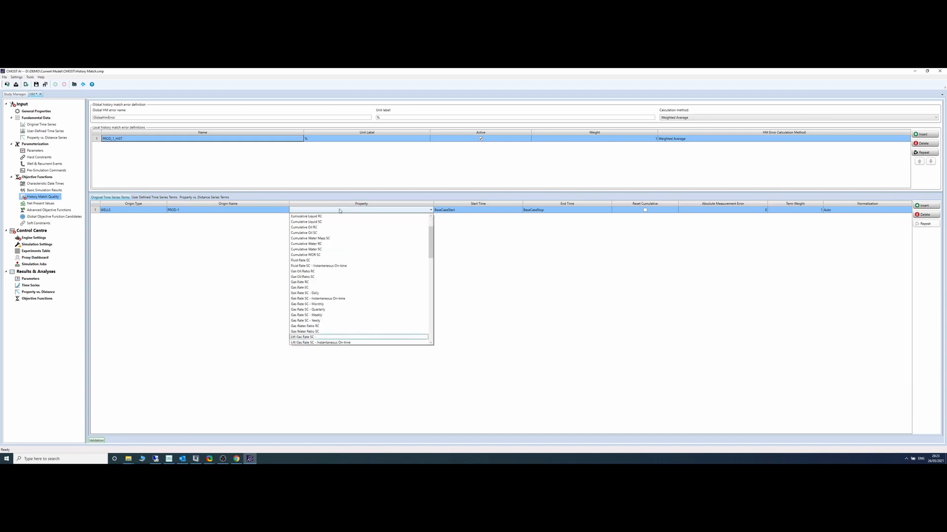
{"action": "key", "text": "Down"}
{"action": "key", "text": "Down"}
{"action": "key", "text": "Down"}
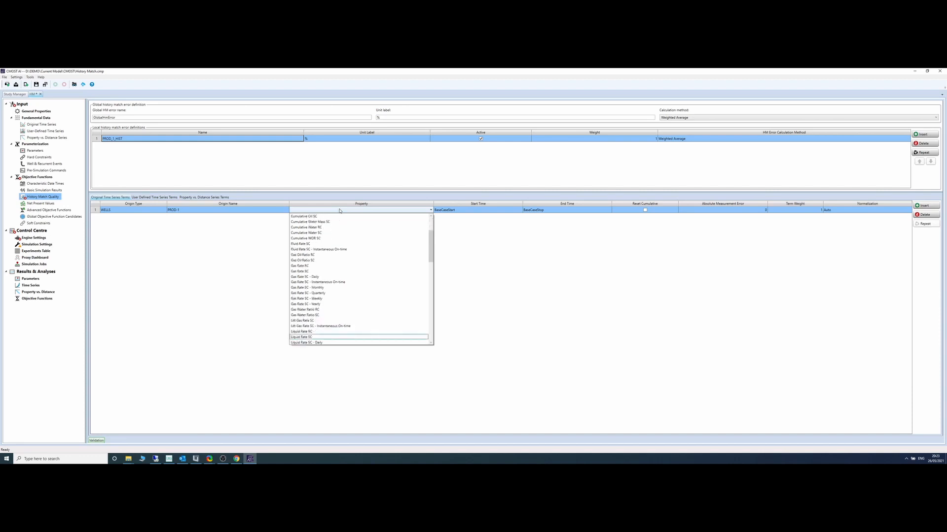
{"action": "key", "text": "Return"}
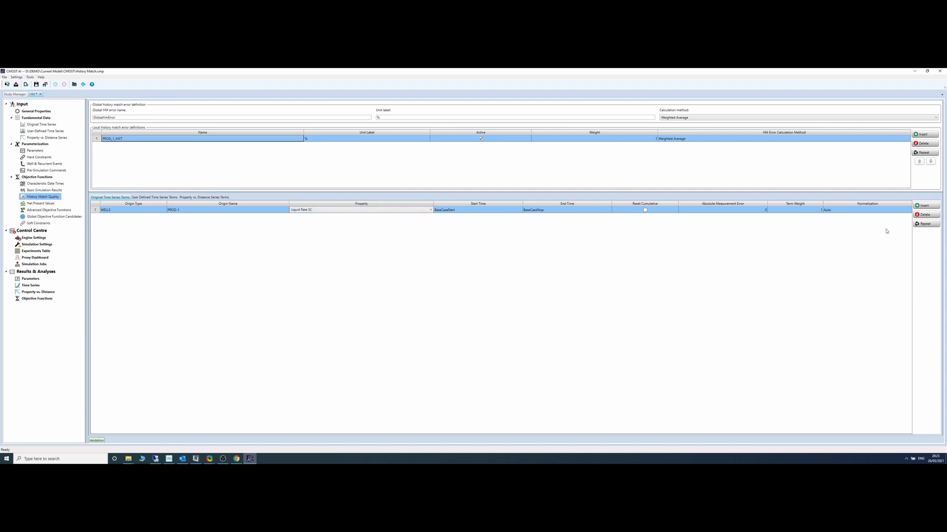
- Add a second original time series term to PROD_1_HIST for well PROD-1 with the property Water Cut SC
{"action": "left_click", "coordinate": [924, 205]}
{"action": "left_click", "coordinate": [204, 217]}
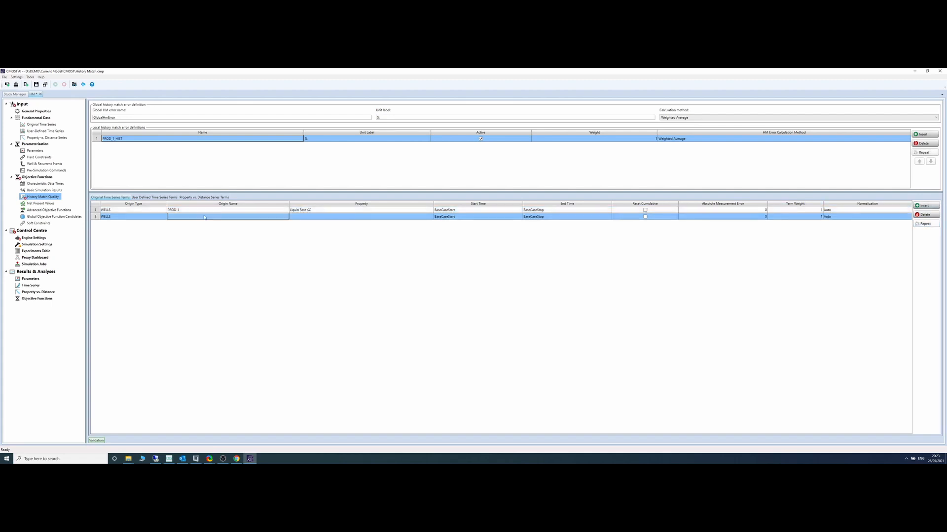
{"action": "left_click", "coordinate": [204, 217]}
{"action": "left_click", "coordinate": [206, 229]}
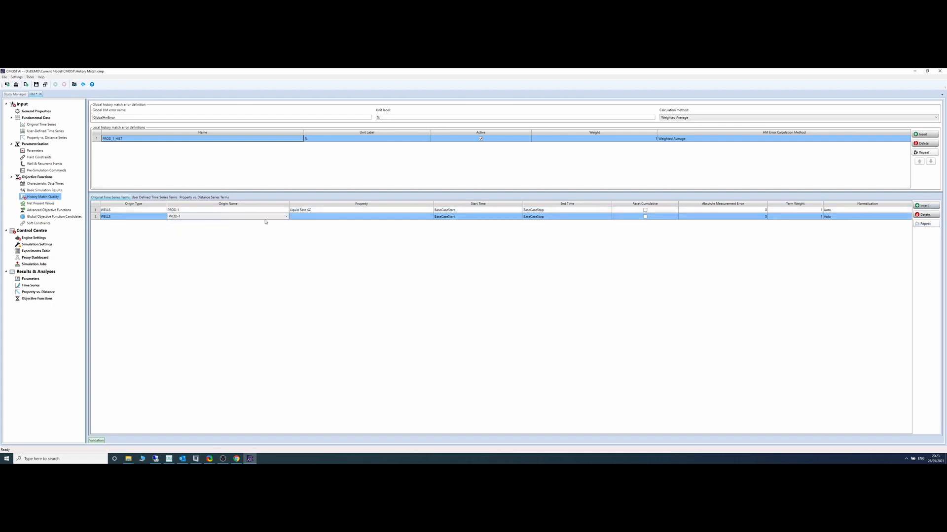
{"action": "left_click", "coordinate": [319, 218]}
{"action": "left_click", "coordinate": [319, 218]}
{"action": "key", "text": "w"}
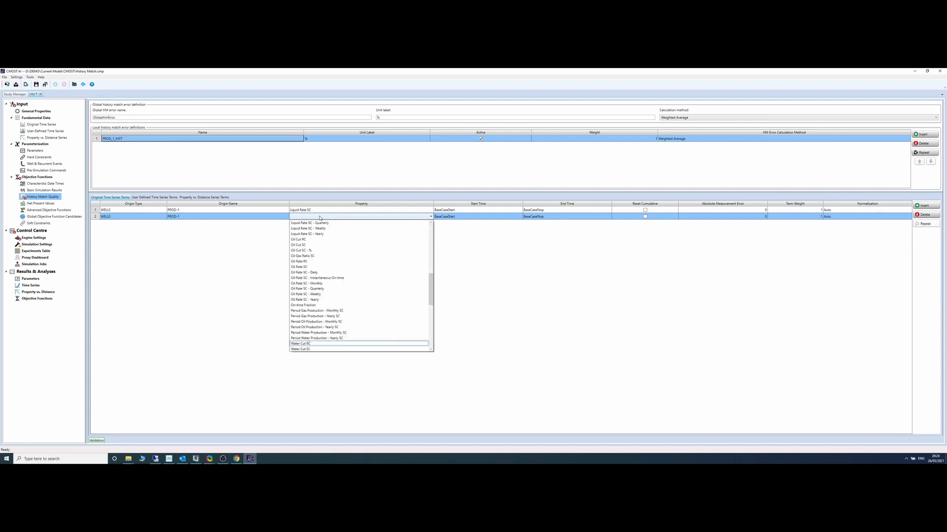
{"action": "key", "text": "Down"}
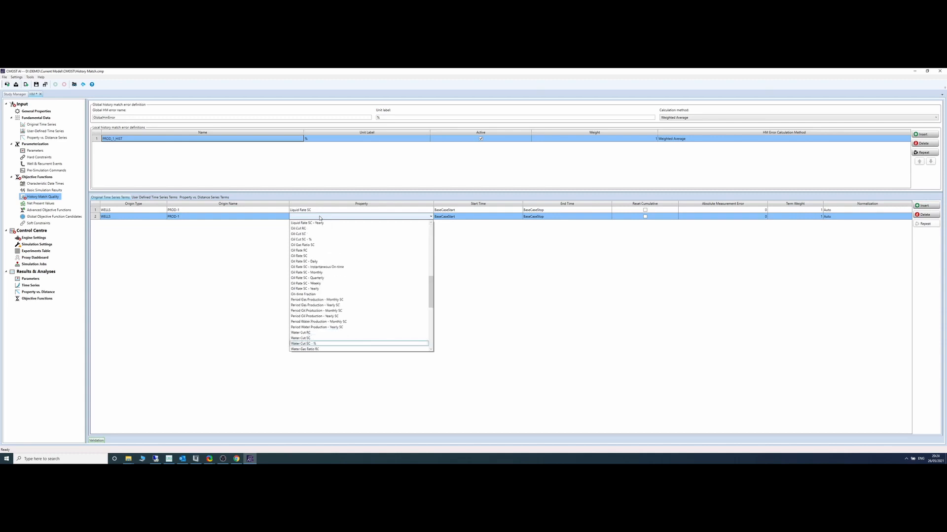
{"action": "key", "text": "Return"}
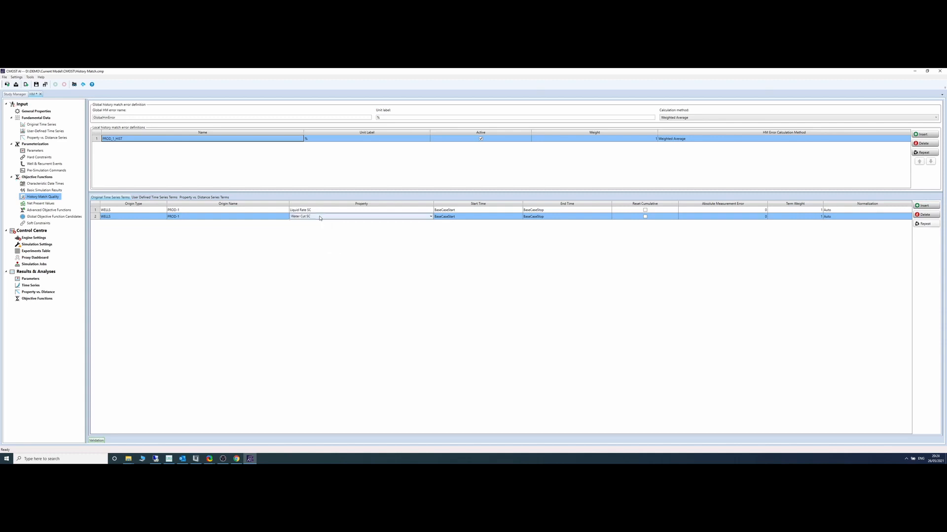
- Add a third original time series term to PROD_1_HIST for well PROD-1 with the property Well Bottom-hole Pressure
{"action": "left_click", "coordinate": [924, 206]}
{"action": "left_click", "coordinate": [232, 224]}
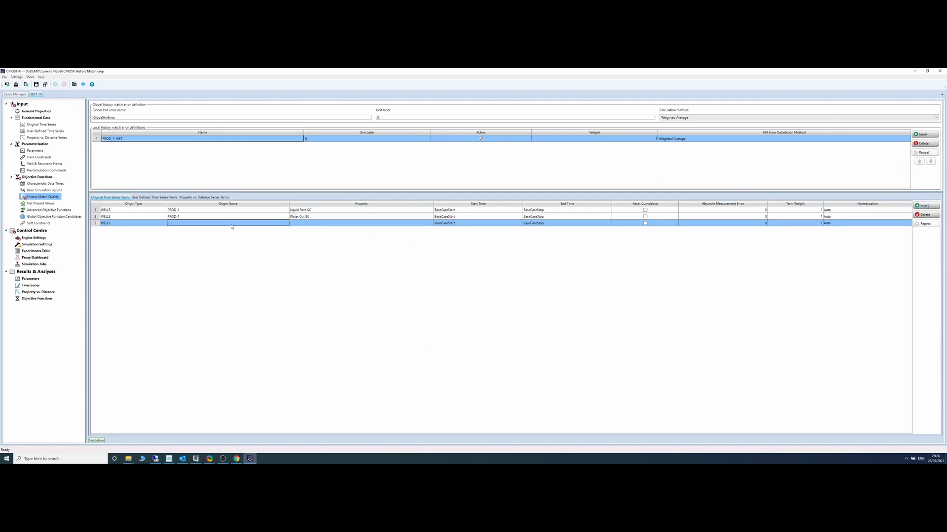
{"action": "left_click", "coordinate": [232, 226]}
{"action": "left_click", "coordinate": [232, 235]}
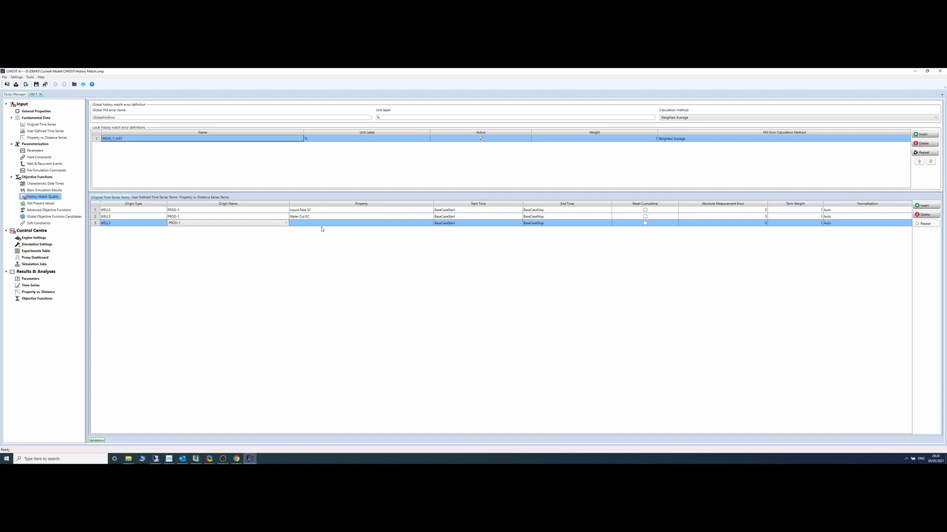
{"action": "left_click", "coordinate": [322, 225]}
{"action": "left_click", "coordinate": [321, 225]}
{"action": "key", "text": "w"}
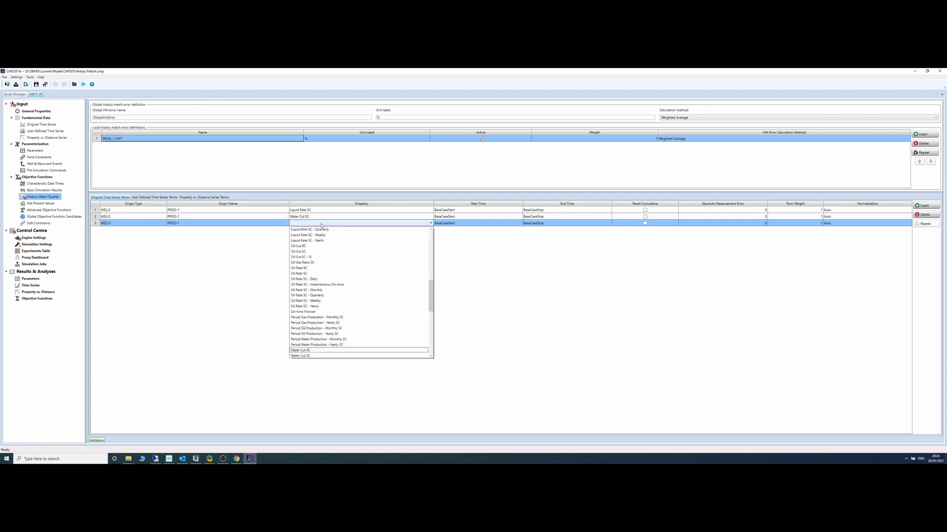
{"action": "key", "text": "e"}
{"action": "key", "text": "o"}
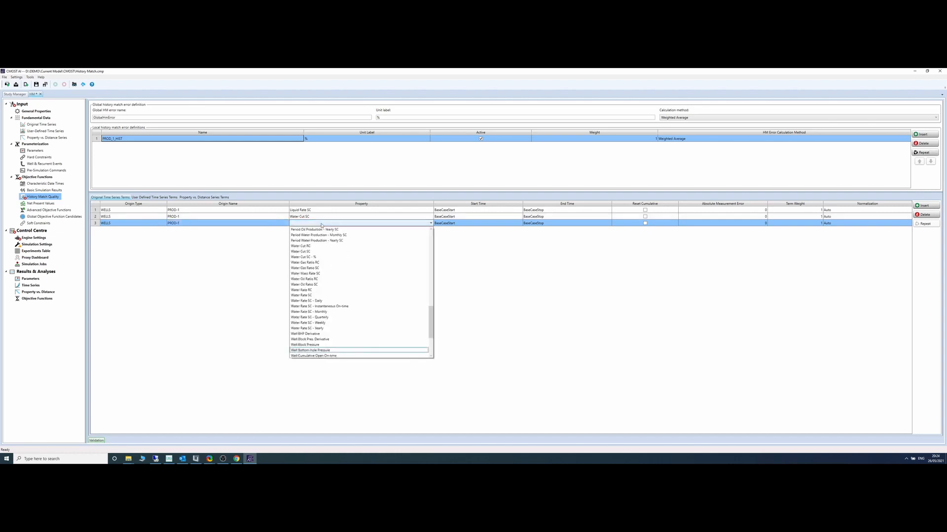
{"action": "key", "text": "Return"}
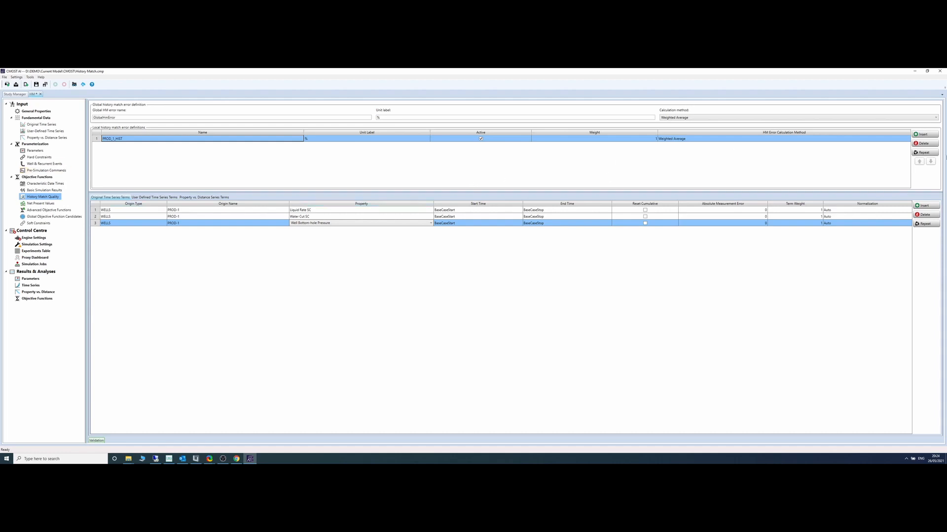
- Add a second local history match error definition named PROD_2_HIST
{"action": "left_click", "coordinate": [923, 134]}
{"action": "left_click", "coordinate": [127, 146]}
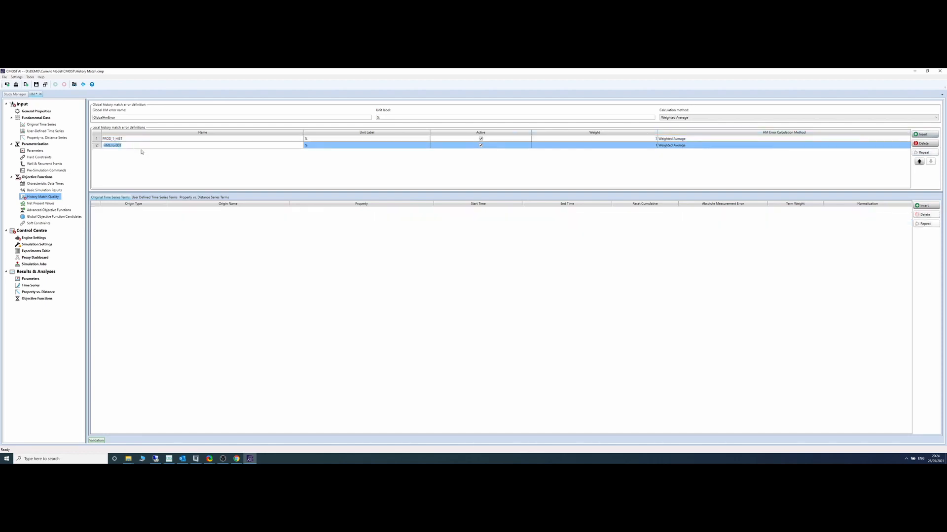
{"action": "type", "text": "PROD_2_HIST"}
{"action": "key", "text": "Return"}
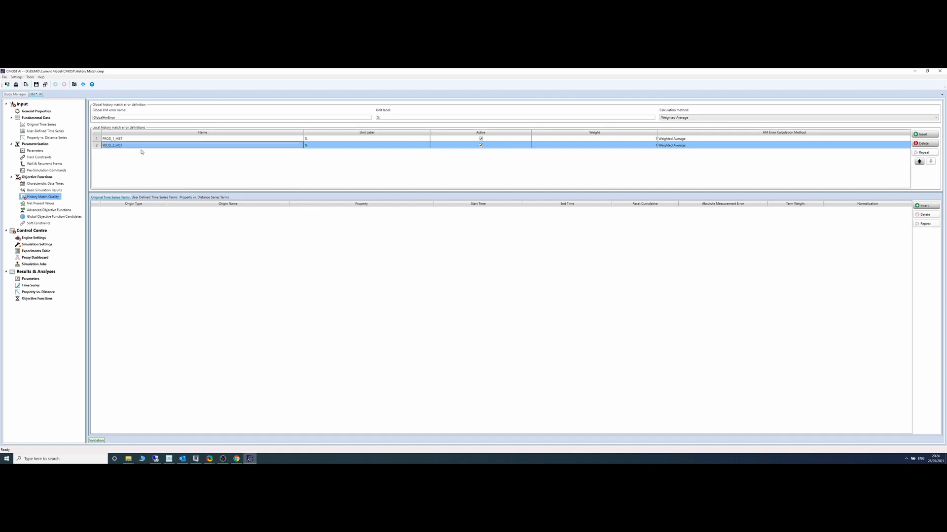
- Add an original time series term to PROD_2_HIST for well PROD-2 with the property Liquid Rate SC
{"action": "left_click", "coordinate": [924, 205]}
{"action": "left_click", "coordinate": [209, 211]}
{"action": "left_click", "coordinate": [209, 212]}
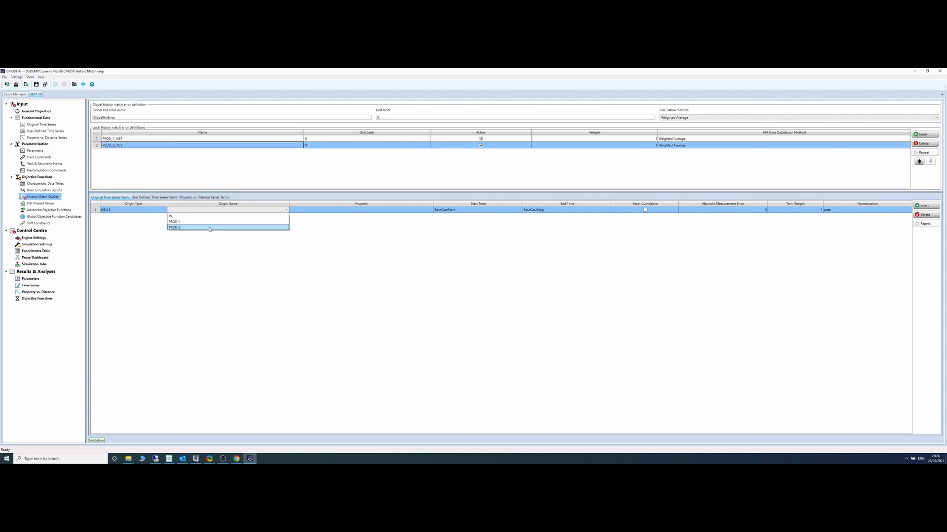
{"action": "left_click", "coordinate": [209, 228]}
{"action": "left_click", "coordinate": [336, 211]}
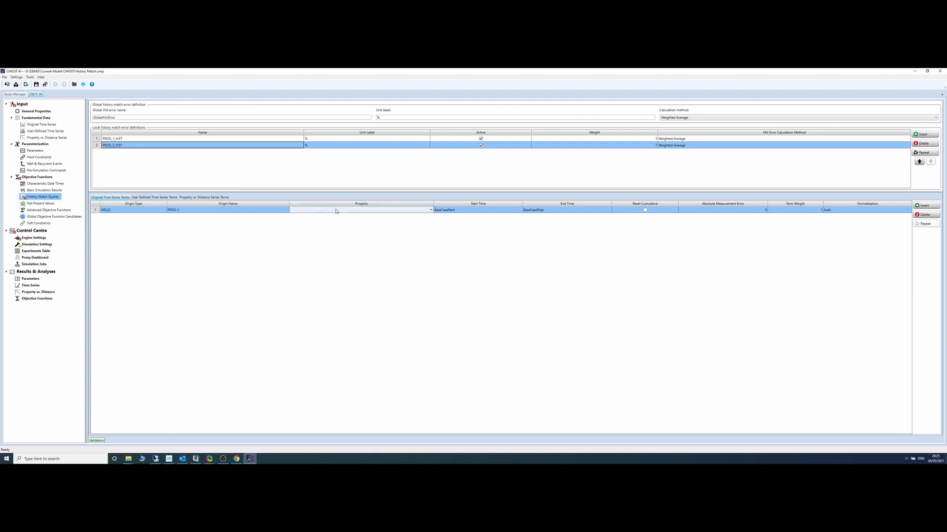
{"action": "left_click", "coordinate": [336, 211]}
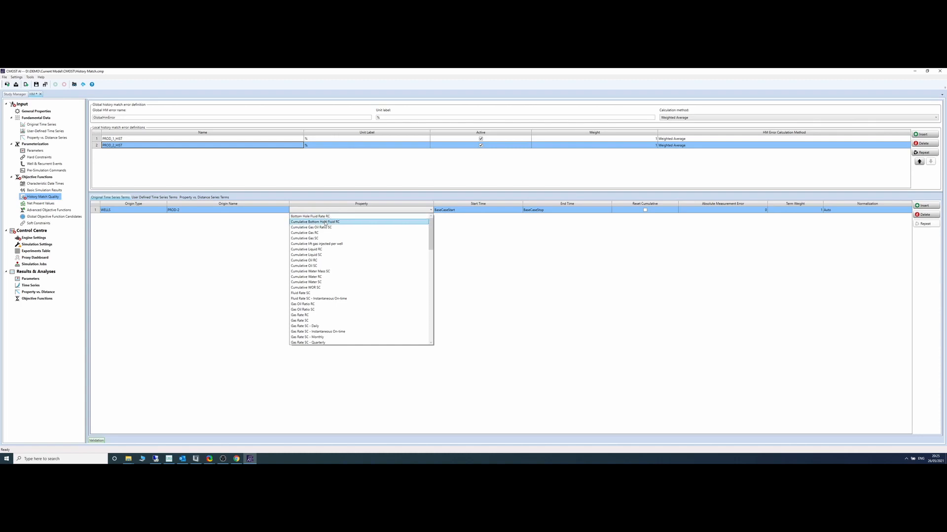
{"action": "left_click", "coordinate": [335, 265]}
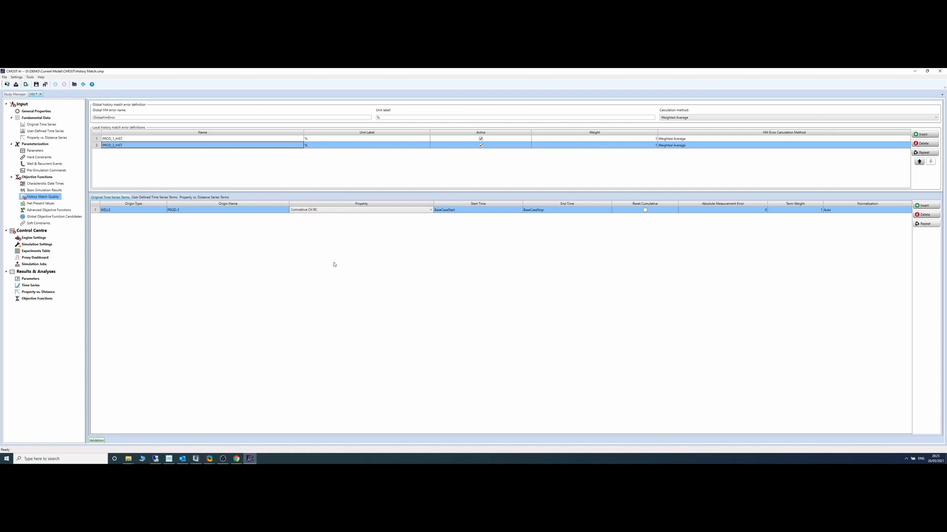
{"action": "left_click", "coordinate": [326, 212]}
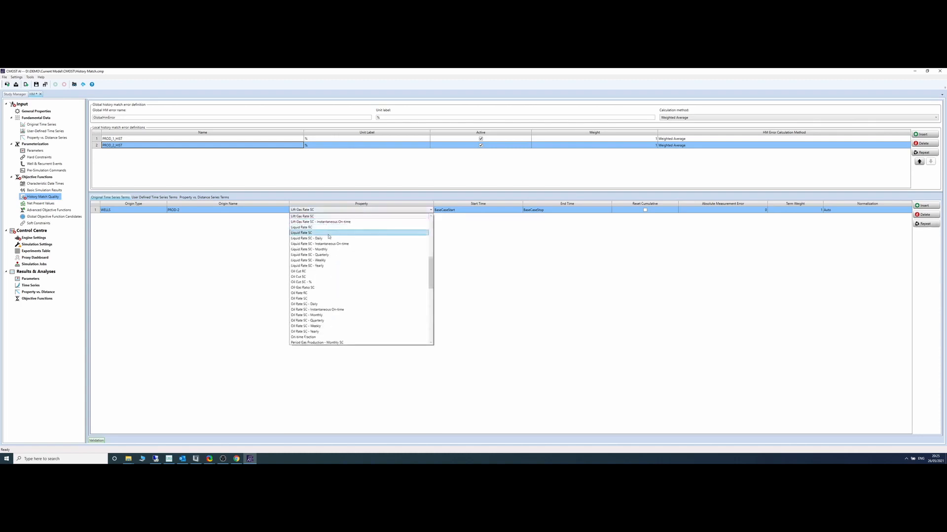
{"action": "left_click", "coordinate": [328, 233]}
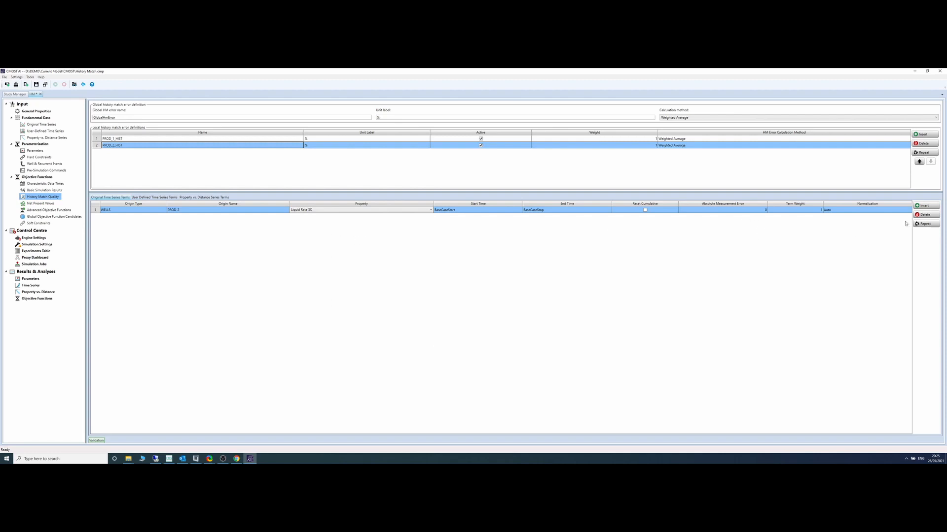
- Add a second original time series term to PROD_2_HIST for well PROD-2 with the property Water Cut SC
{"action": "left_click", "coordinate": [920, 209]}
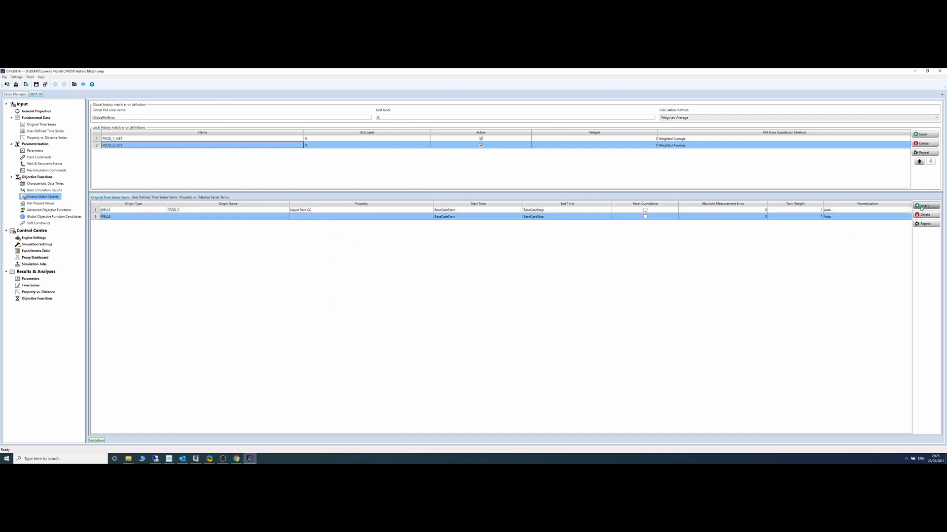
{"action": "left_click", "coordinate": [183, 217]}
{"action": "left_click", "coordinate": [188, 233]}
{"action": "left_click", "coordinate": [317, 217]}
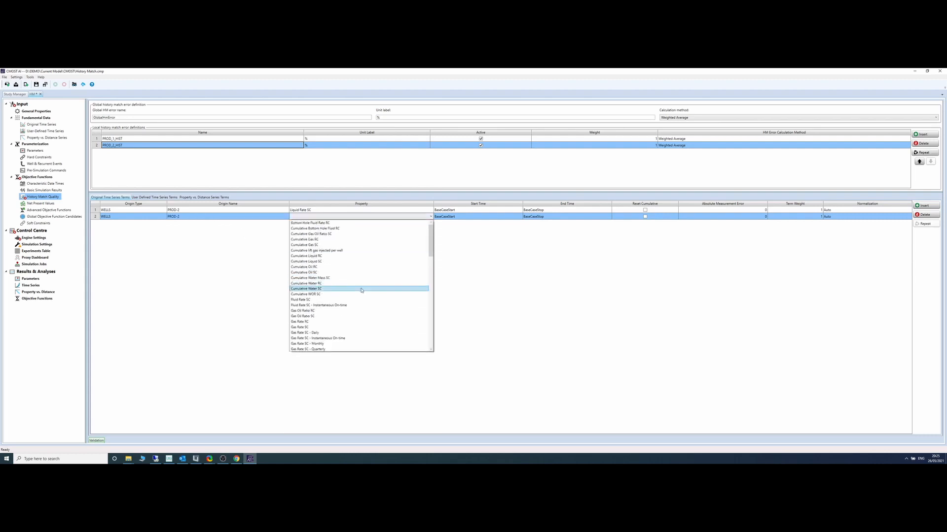
{"action": "scroll", "coordinate": [362, 290], "scroll_direction": "down", "scroll_amount": 12}
{"action": "scroll", "coordinate": [362, 291], "scroll_direction": "down", "scroll_amount": 2}
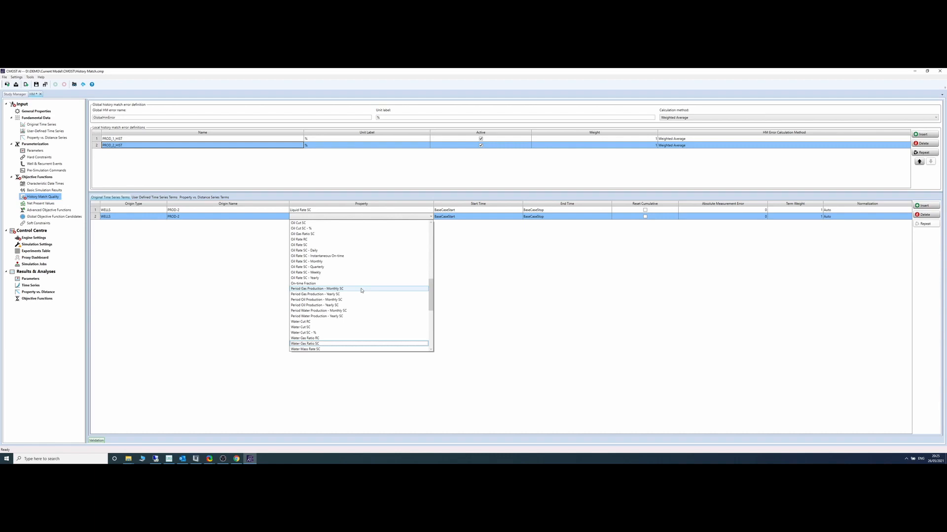
{"action": "key", "text": "Up"}
{"action": "key", "text": "Up"}
{"action": "key", "text": "Up"}
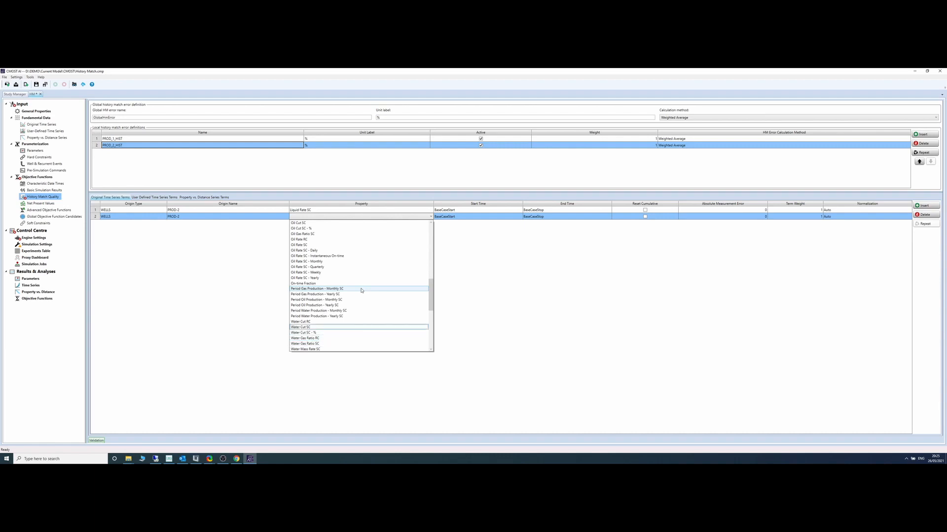
{"action": "key", "text": "Return"}
- Add a third original time series term to PROD_2_HIST for well PROD-2 with the property Well Block Pressure
{"action": "left_click", "coordinate": [923, 204]}
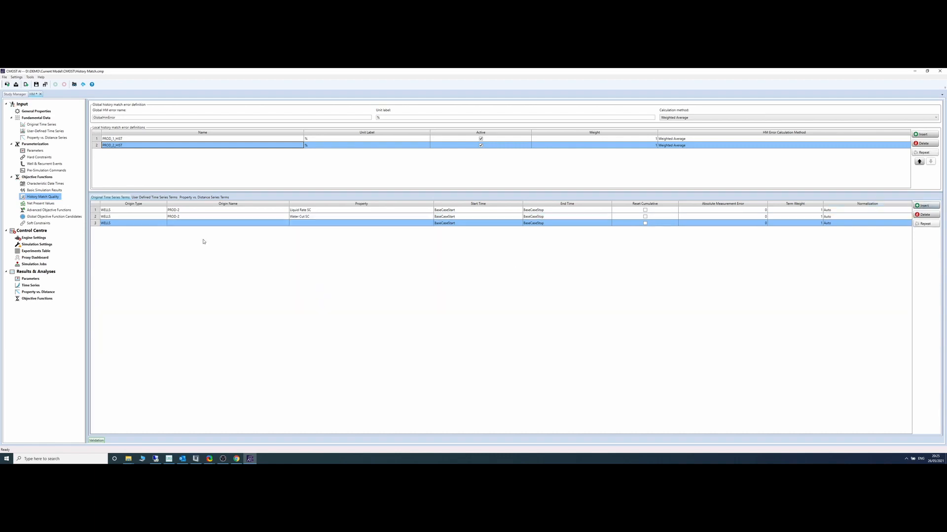
{"action": "left_click", "coordinate": [199, 223]}
{"action": "left_click", "coordinate": [198, 243]}
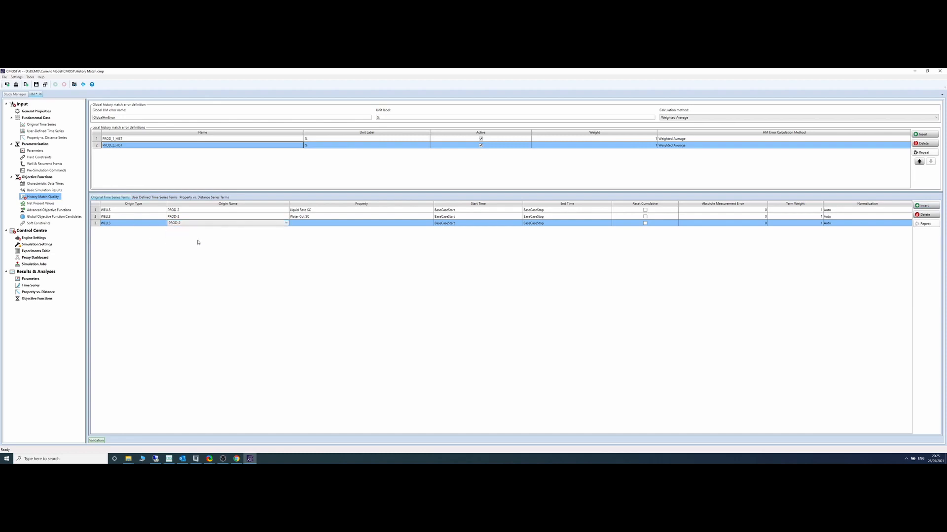
{"action": "left_click", "coordinate": [323, 224]}
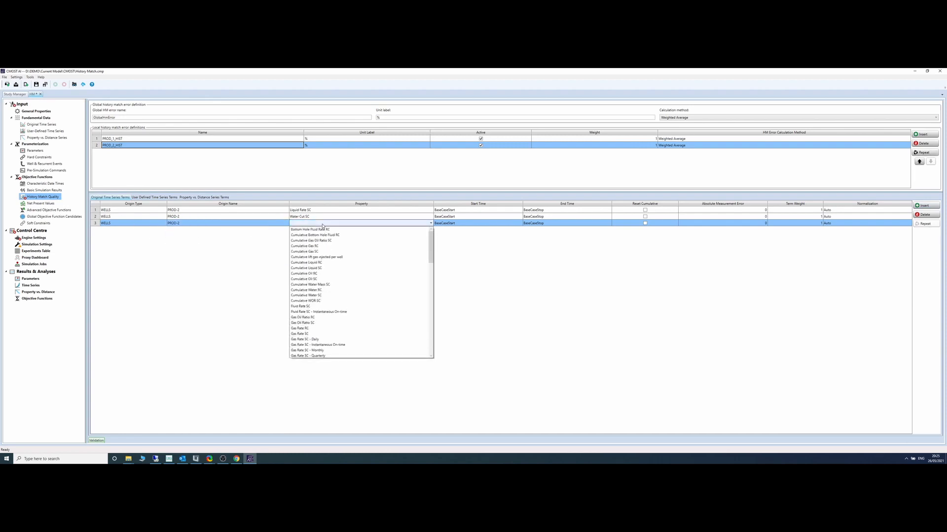
{"action": "scroll", "coordinate": [323, 226], "scroll_direction": "down", "scroll_amount": 20}
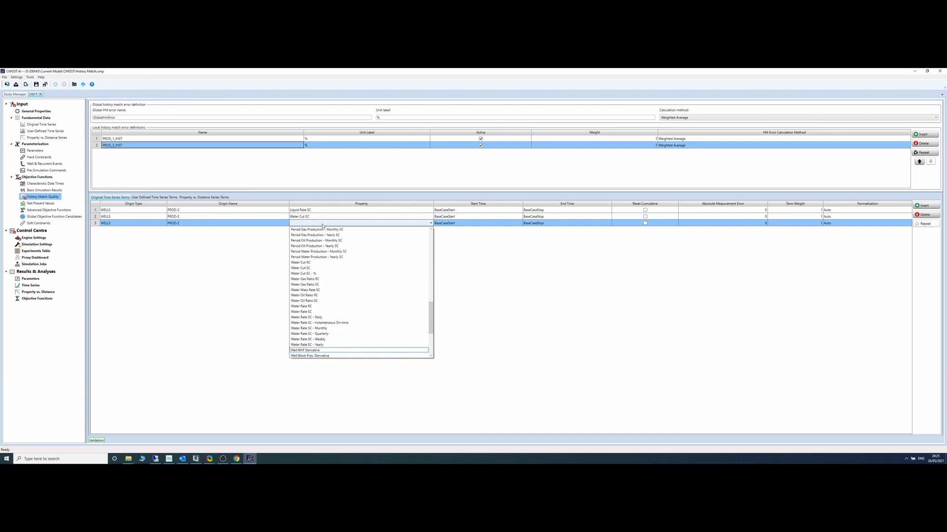
{"action": "left_click", "coordinate": [311, 345]}
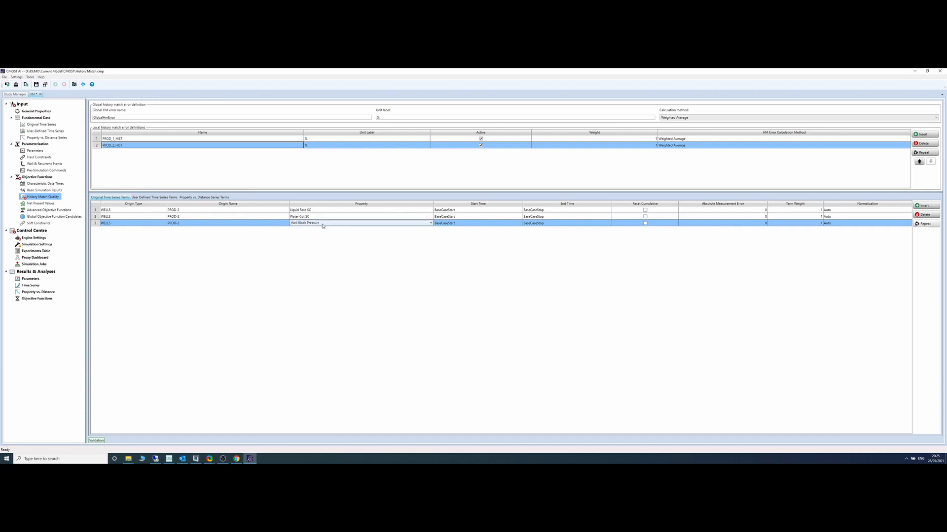
- Change the property of the third PROD_2_HIST time series term to Well Bottom-hole Pressure
{"action": "left_click", "coordinate": [169, 139]}
{"action": "left_click", "coordinate": [176, 146]}
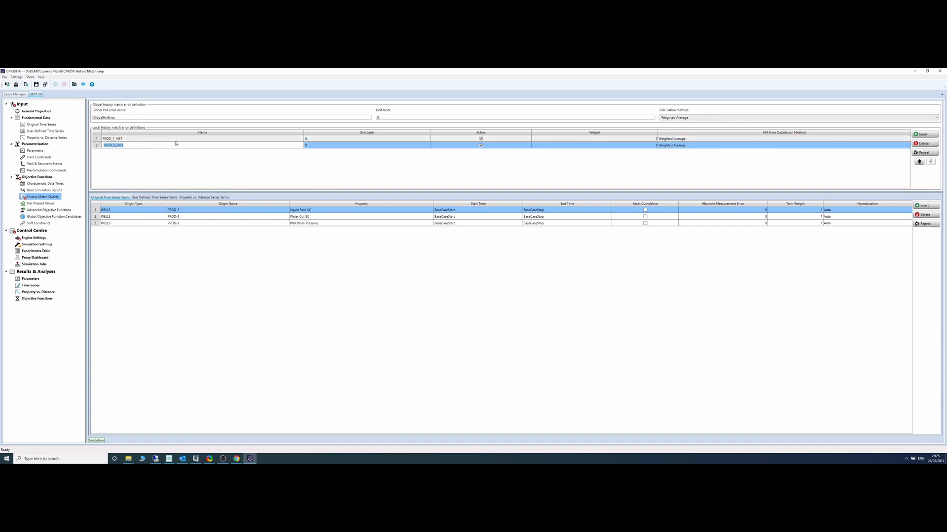
{"action": "left_click", "coordinate": [377, 223]}
{"action": "left_click", "coordinate": [377, 223]}
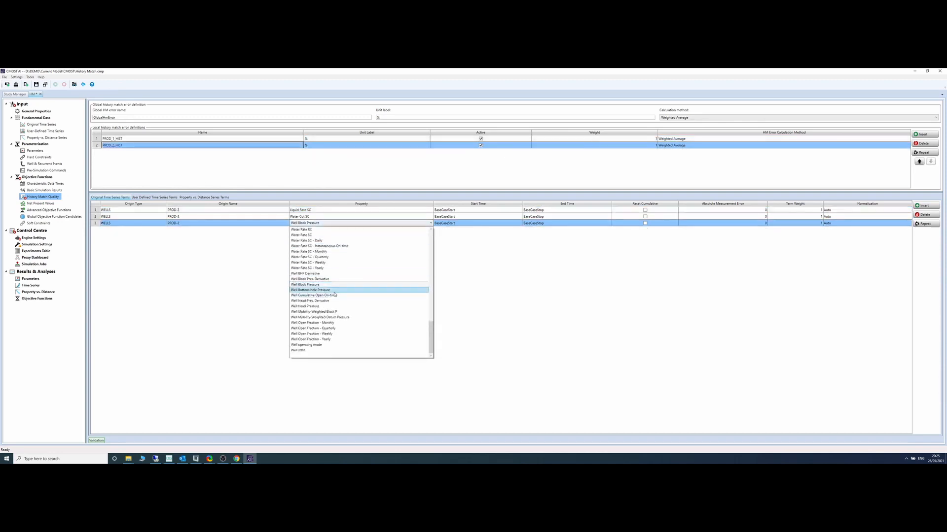
{"action": "left_click", "coordinate": [336, 290]}
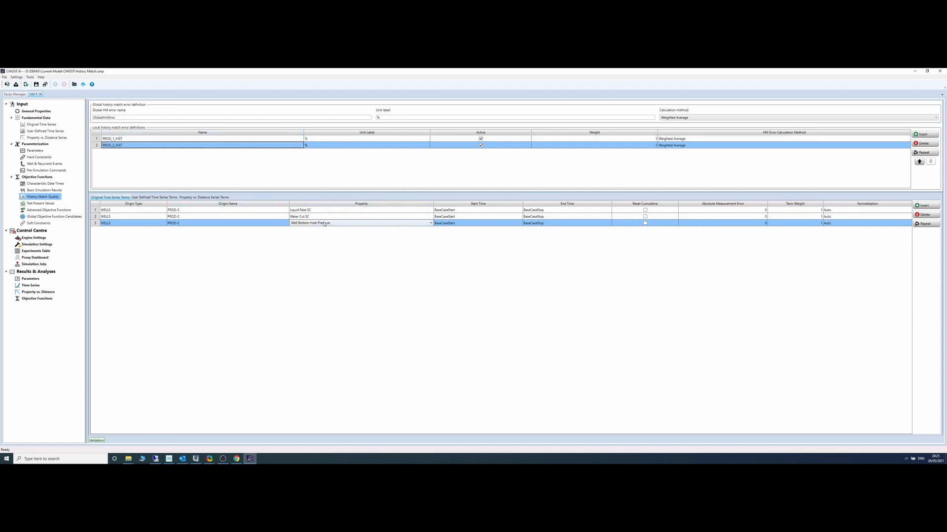
{"action": "left_click", "coordinate": [186, 164]}
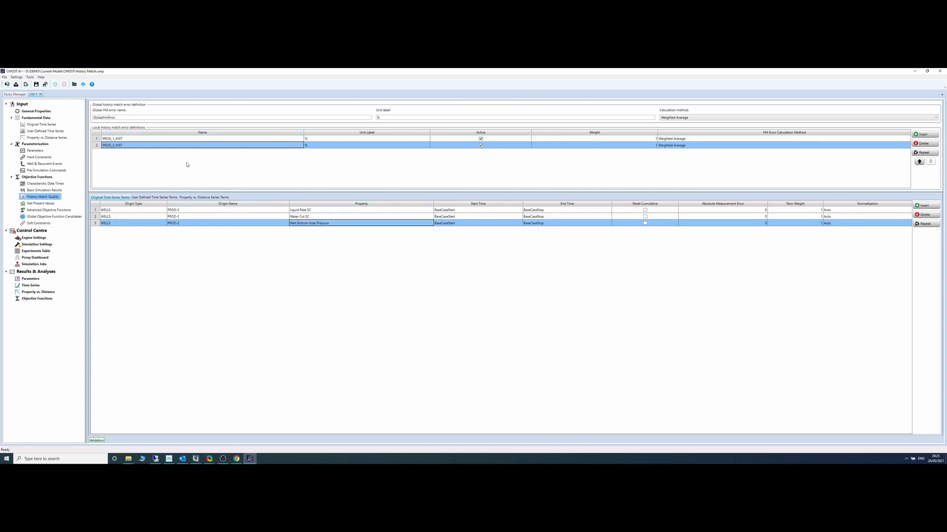
- Add a third local history match error definition named PROD1_PLT
{"action": "left_click", "coordinate": [923, 134]}
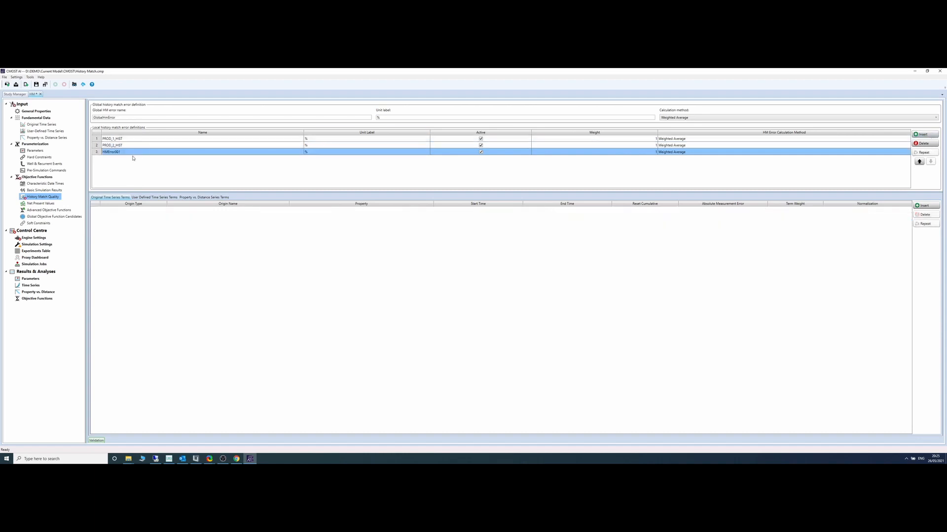
{"action": "double_click", "coordinate": [130, 153]}
{"action": "type", "text": "PROD1_PL"}
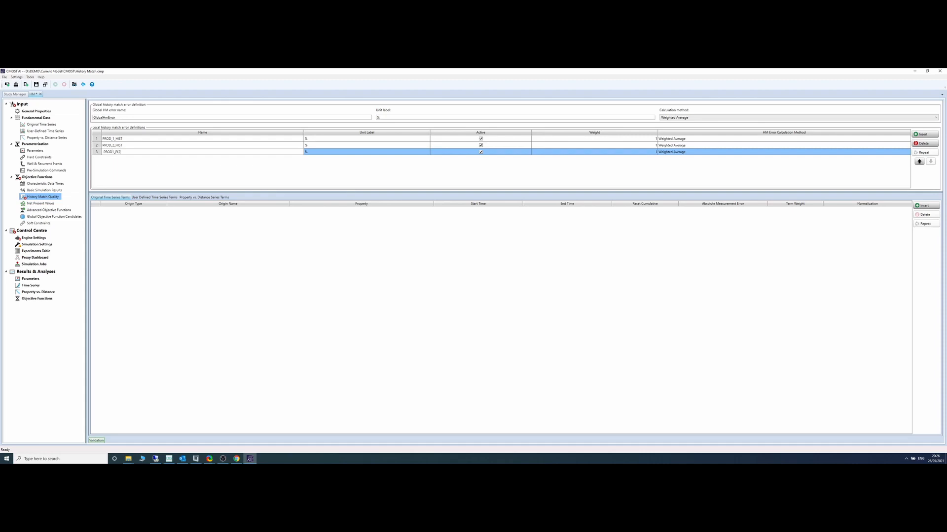
{"action": "key", "text": "Return"}
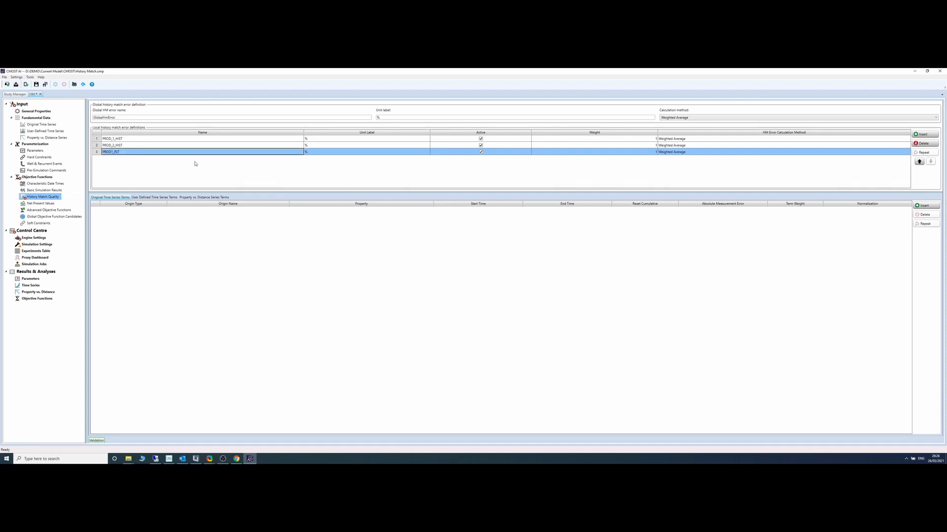
- Review the property vs. distance series to identify which ones hold the PROD-1 bottom hole fluid rate and water cut logs
{"action": "left_click", "coordinate": [48, 138]}
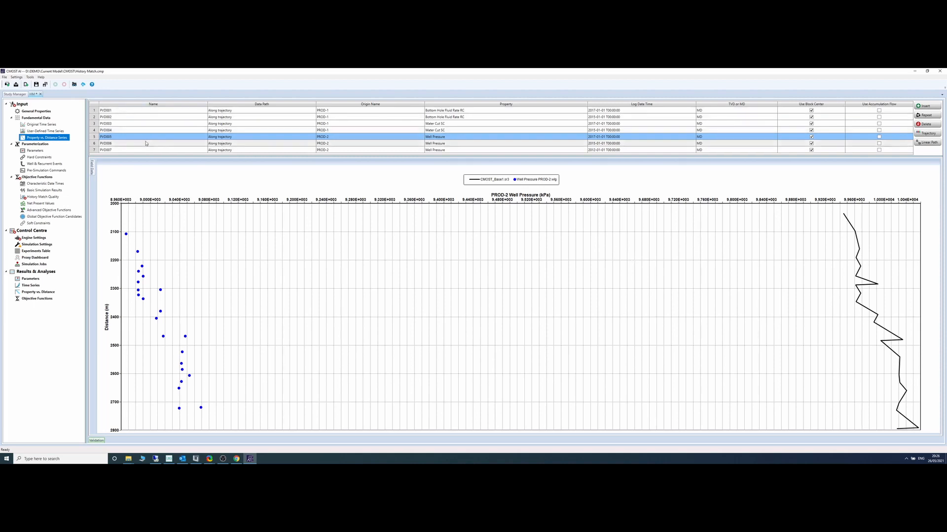
{"action": "key", "text": "Up"}
{"action": "key", "text": "Up"}
{"action": "key", "text": "Up"}
{"action": "key", "text": "Up"}
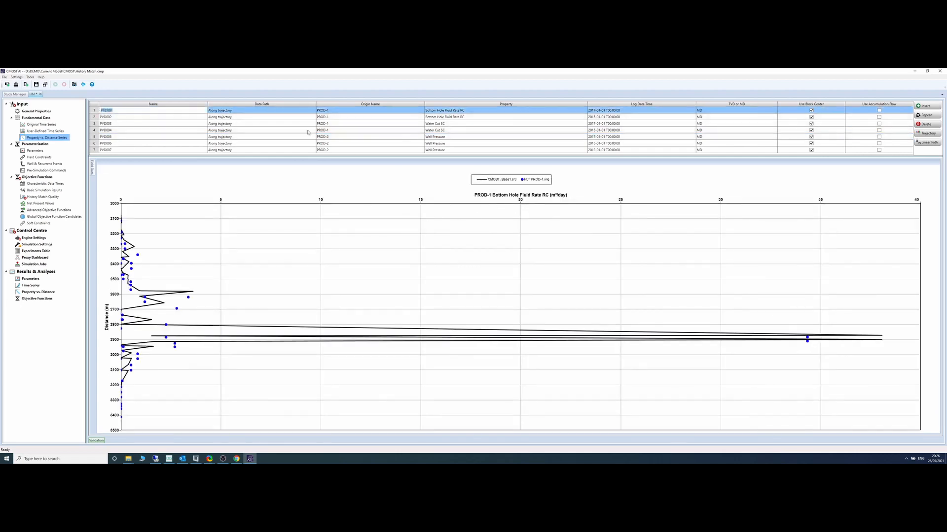
{"action": "key", "text": "Down"}
{"action": "key", "text": "Down"}
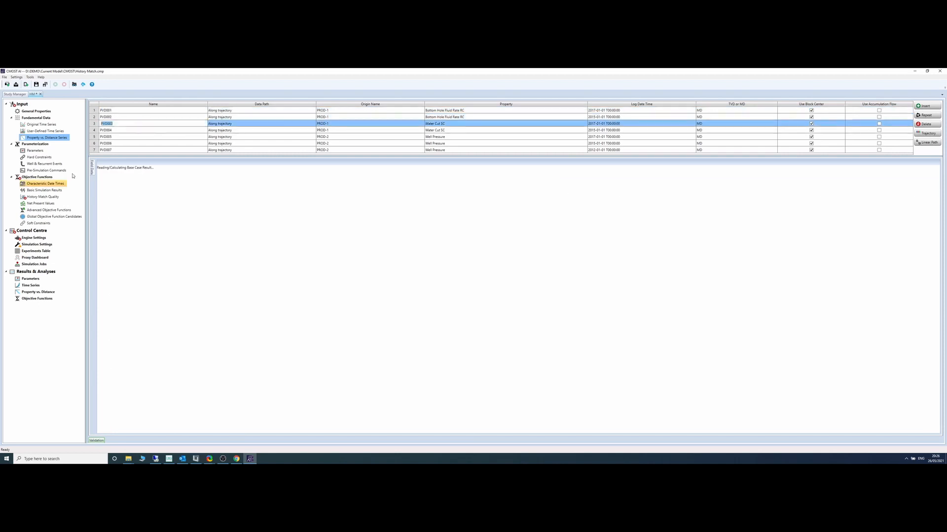
- Add a property vs. distance series term to PROD1_PLT using the series PVD001
{"action": "left_click", "coordinate": [57, 197]}
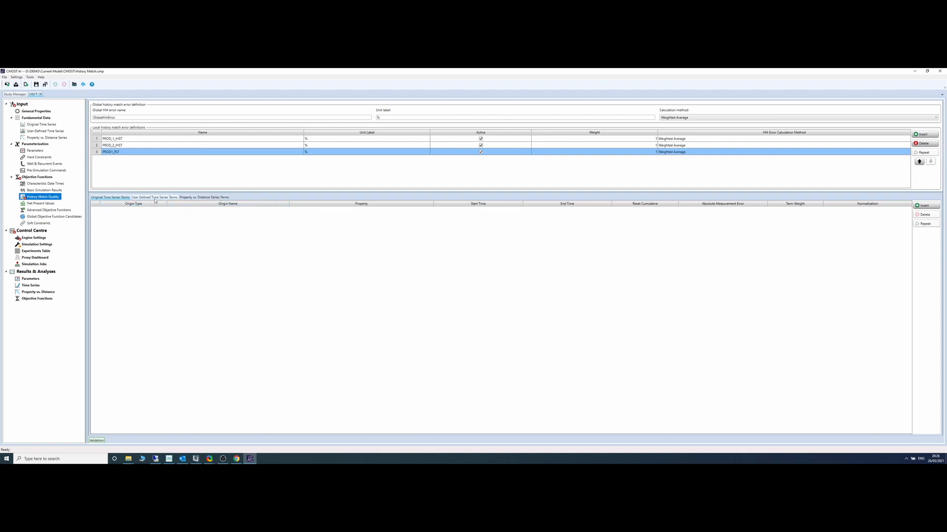
{"action": "left_click", "coordinate": [199, 199]}
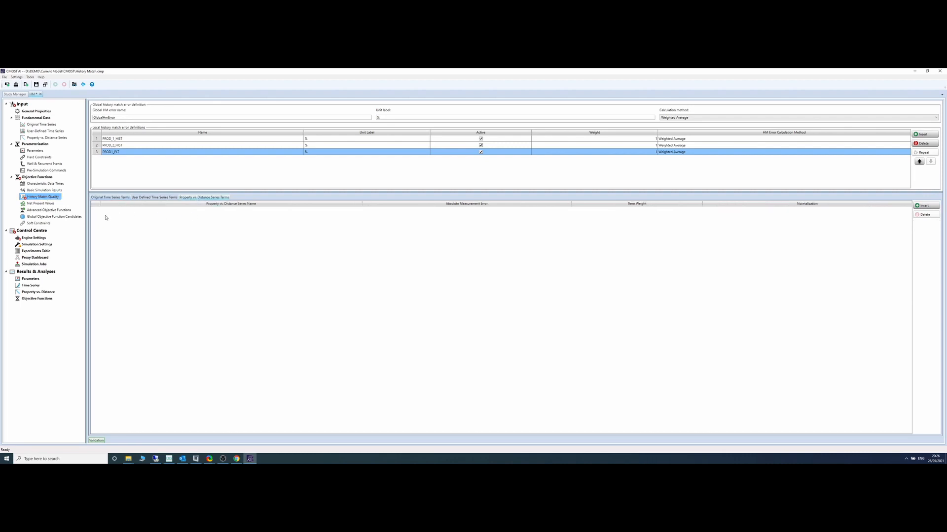
{"action": "left_click", "coordinate": [927, 206]}
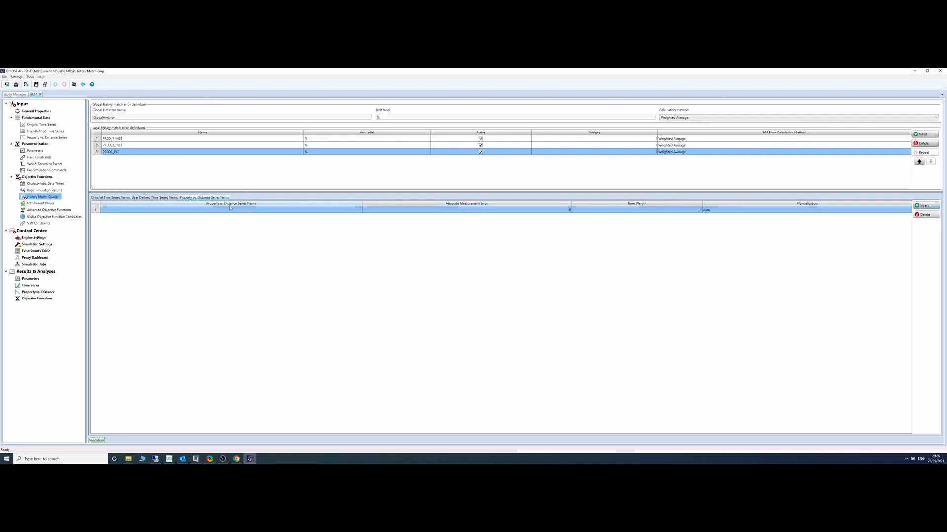
{"action": "left_click", "coordinate": [259, 211]}
{"action": "left_click", "coordinate": [260, 213]}
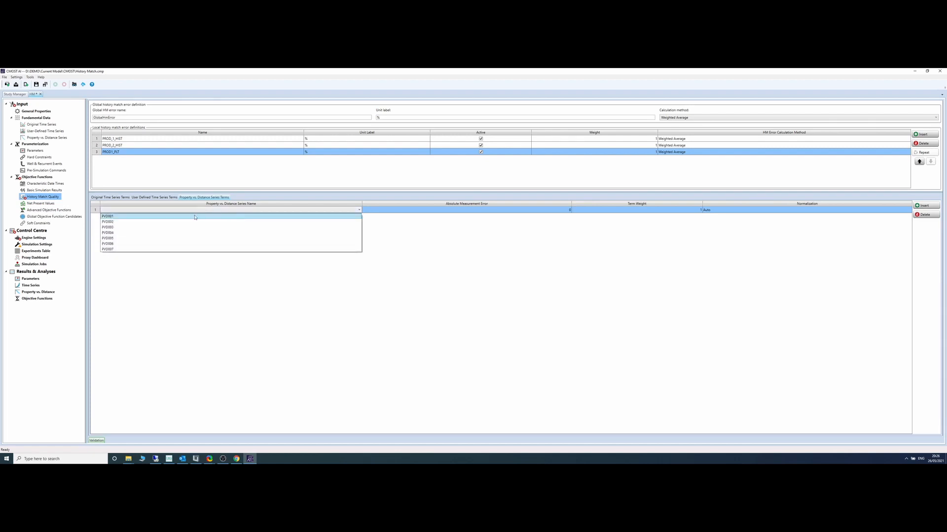
{"action": "left_click", "coordinate": [195, 216]}
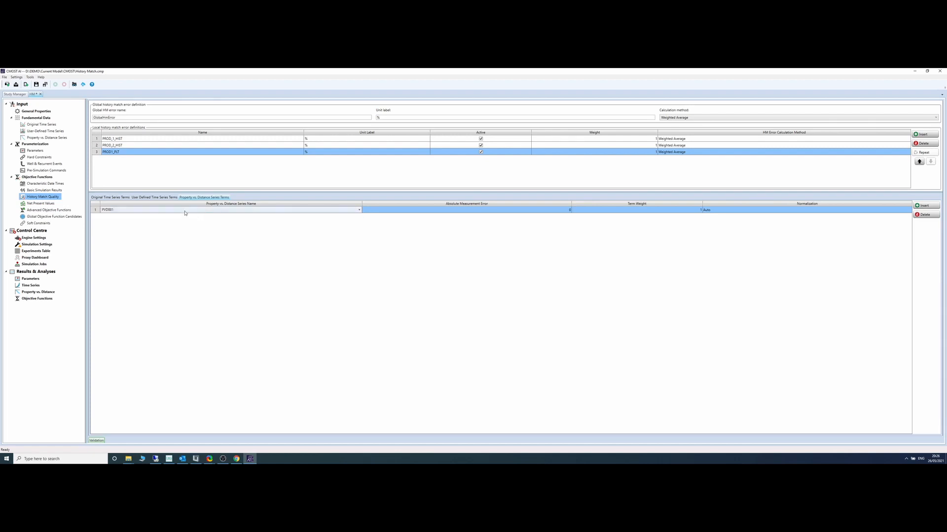
{"action": "left_click", "coordinate": [184, 212]}
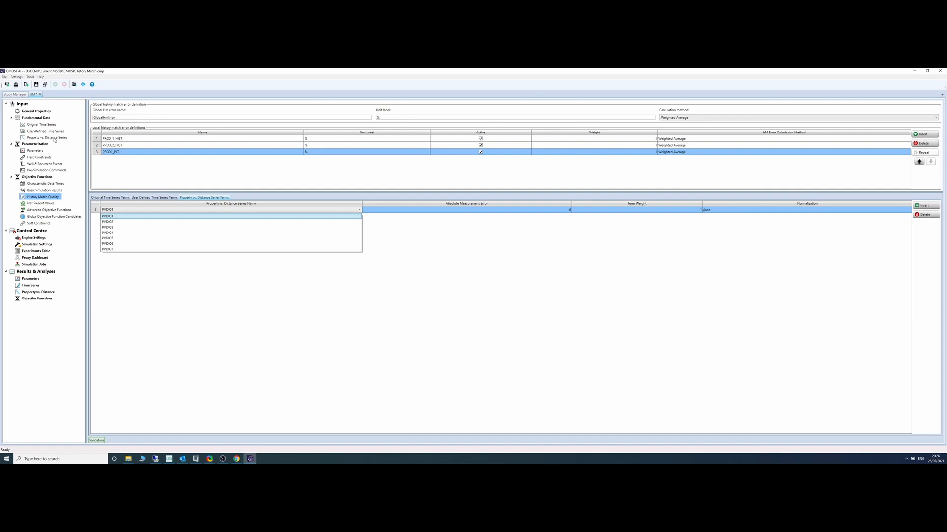
{"action": "left_click", "coordinate": [134, 217]}
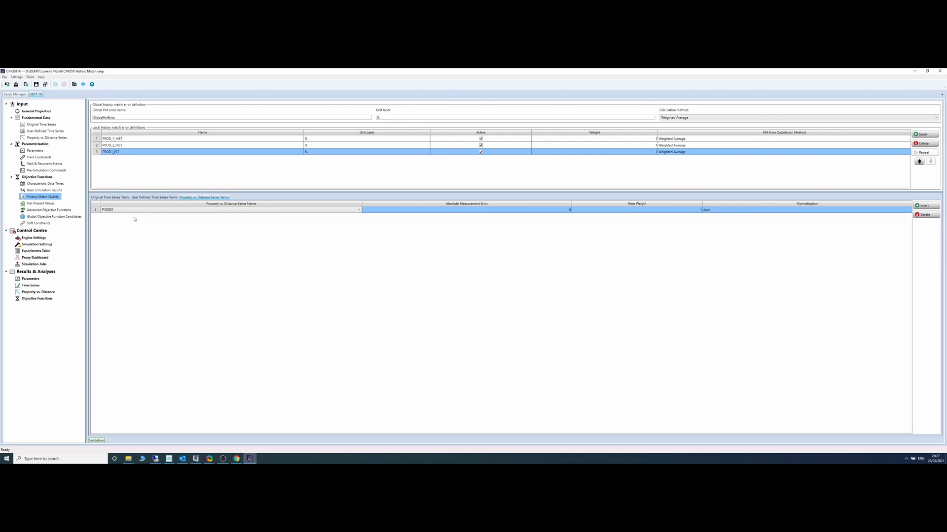
- Add a second property vs. distance series term to PROD1_PLT using PVD002, checking the series list for the matching entry
{"action": "left_click", "coordinate": [919, 208]}
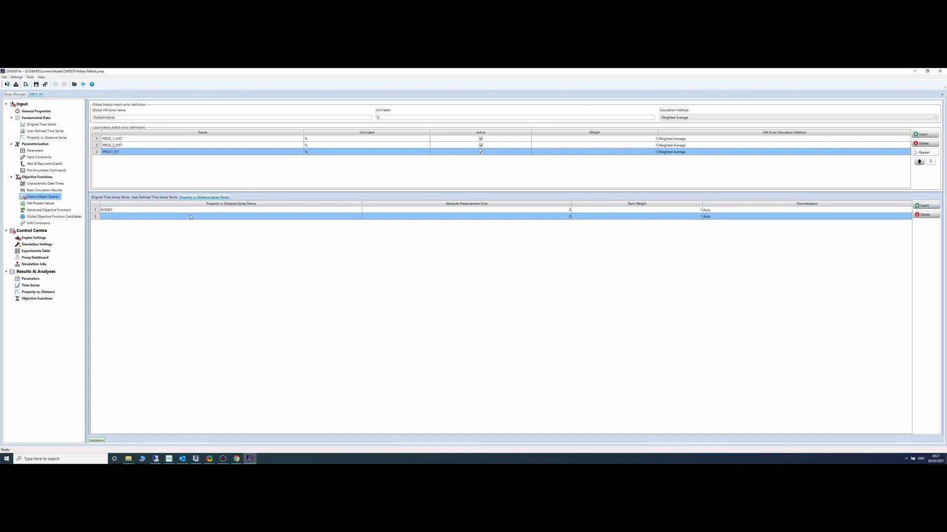
{"action": "left_click", "coordinate": [36, 139]}
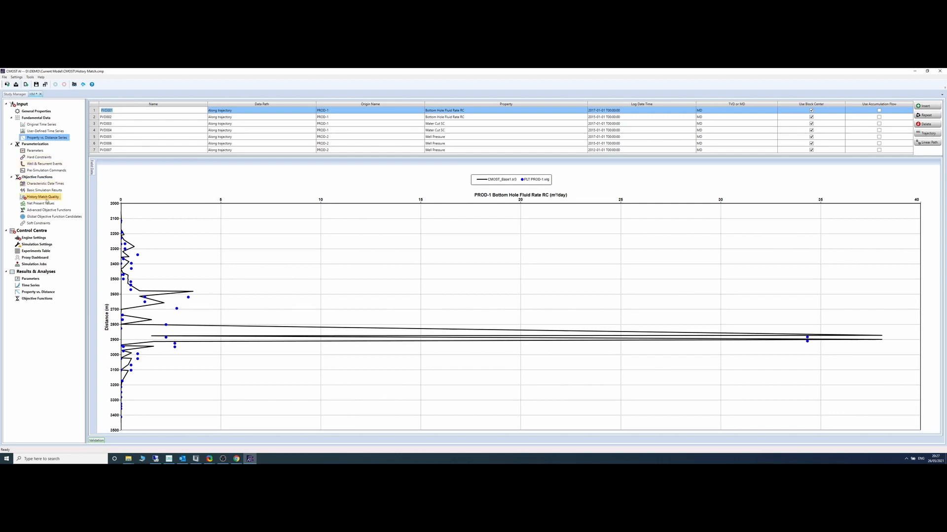
{"action": "left_click", "coordinate": [47, 198]}
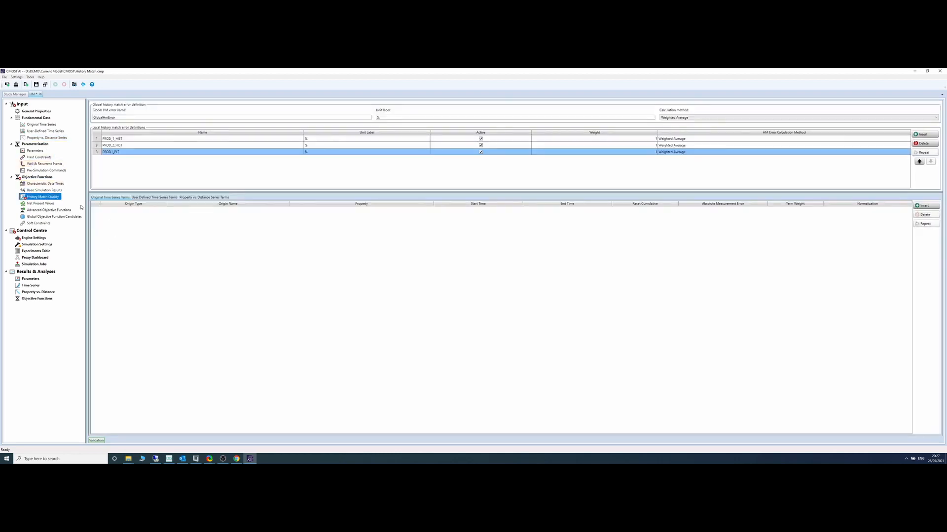
{"action": "left_click", "coordinate": [219, 198]}
{"action": "left_click", "coordinate": [188, 217]}
{"action": "left_click", "coordinate": [187, 217]}
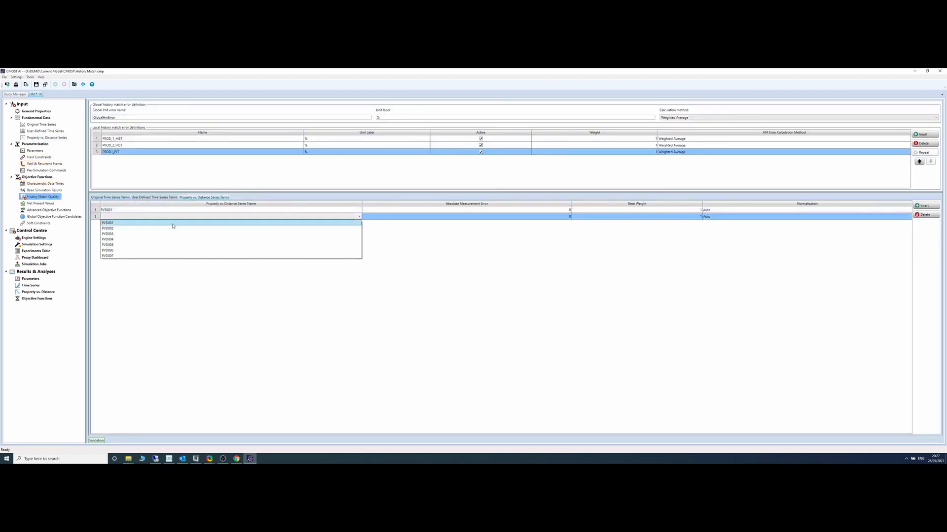
{"action": "left_click", "coordinate": [141, 230]}
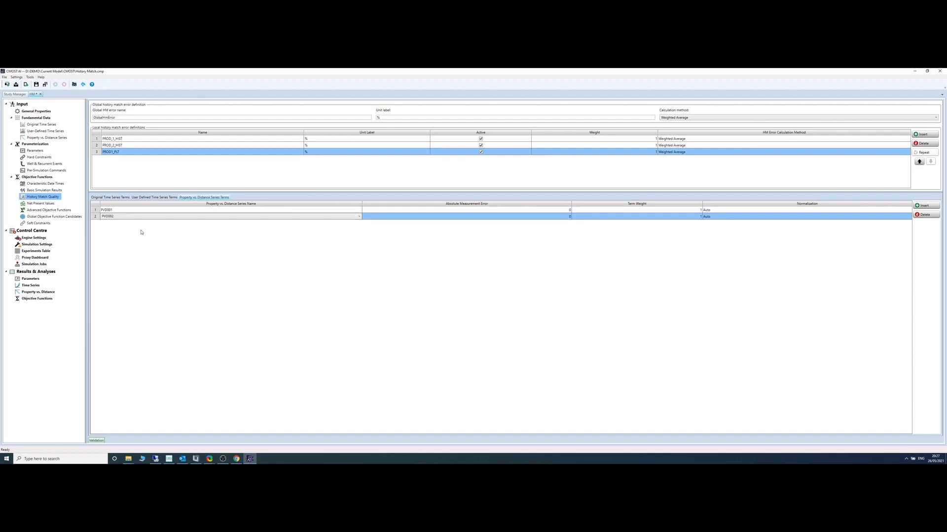
- Add third and fourth property vs. distance series terms to PROD1_PLT using PVD003 and PVD004
{"action": "left_click", "coordinate": [923, 205]}
{"action": "left_click", "coordinate": [242, 224]}
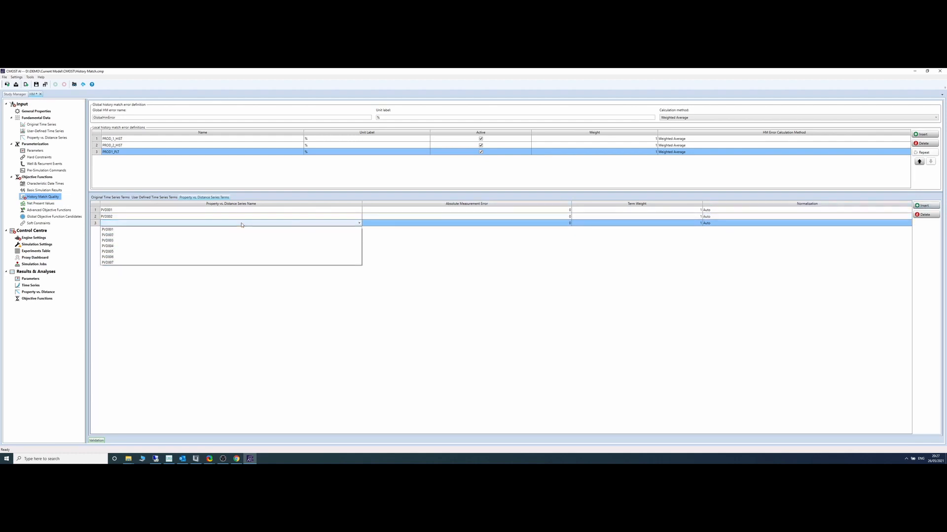
{"action": "left_click", "coordinate": [176, 241]}
{"action": "left_click", "coordinate": [924, 205]}
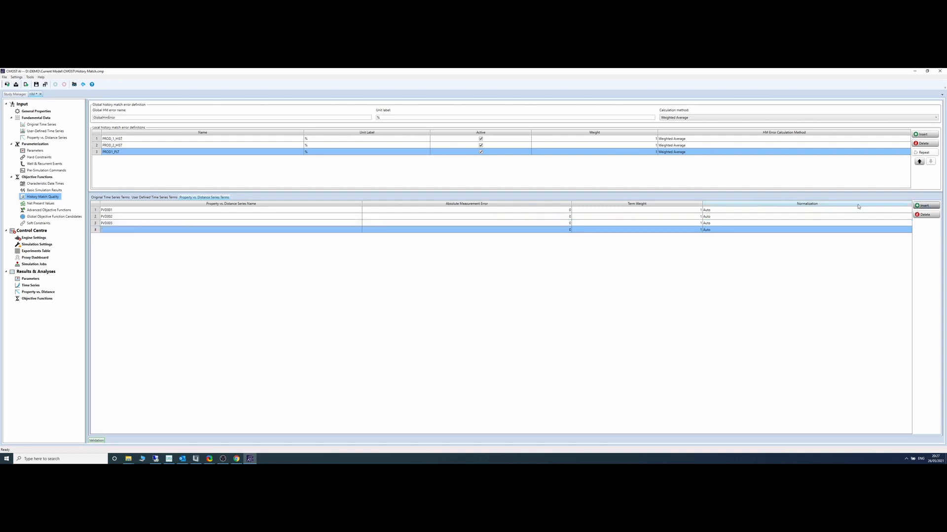
{"action": "left_click", "coordinate": [197, 230]}
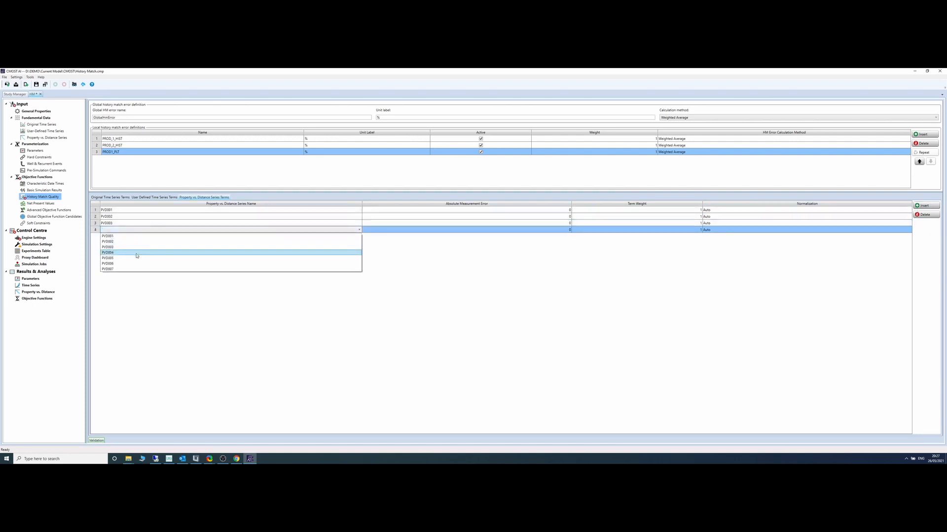
{"action": "left_click", "coordinate": [136, 254]}
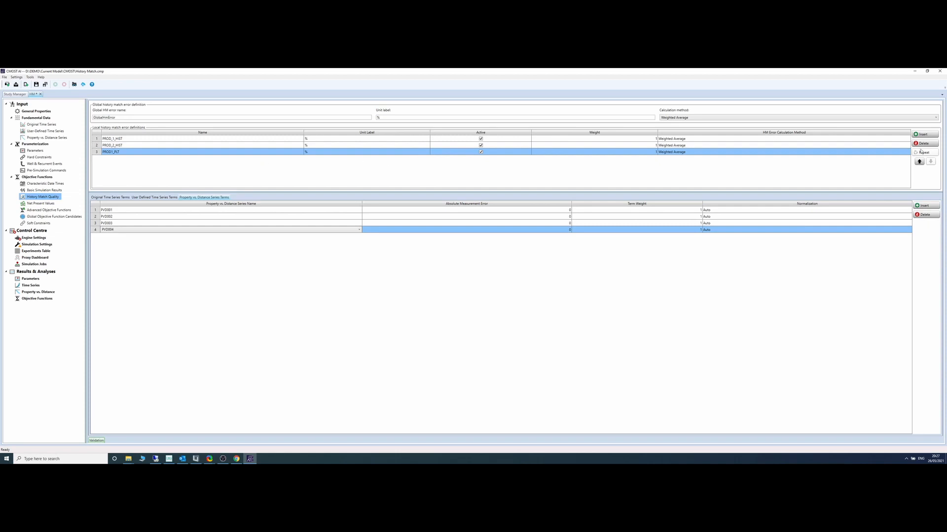
{"action": "left_click", "coordinate": [433, 176]}
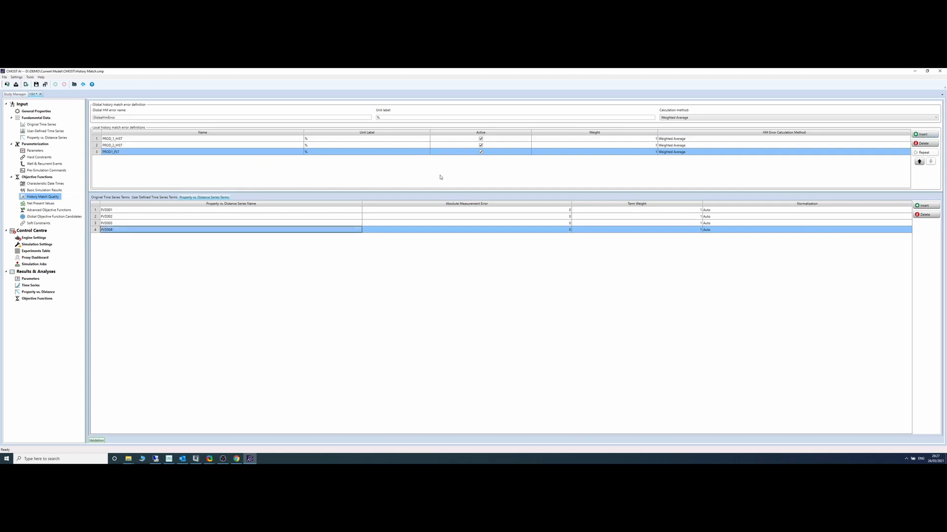
- Add a fourth local history match error definition named PROD2_WELL_Press
{"action": "left_click", "coordinate": [929, 137]}
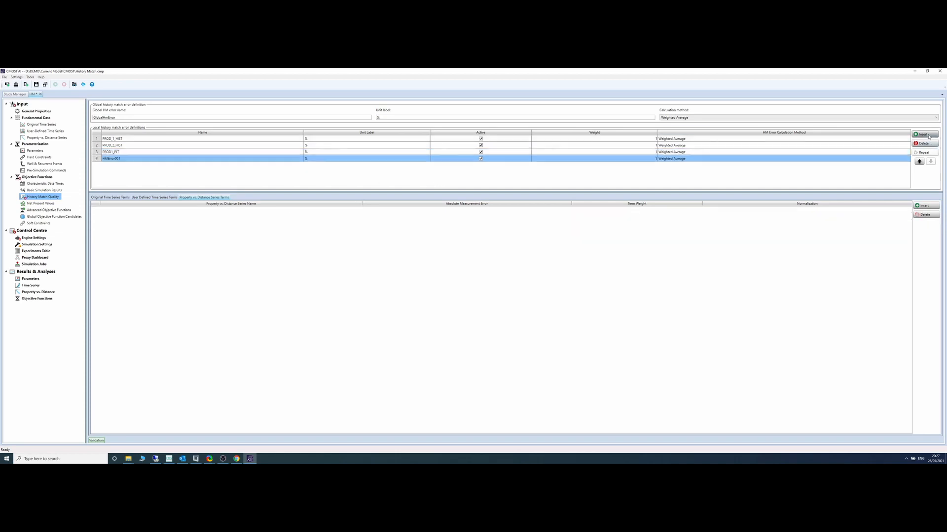
{"action": "left_click", "coordinate": [211, 158]}
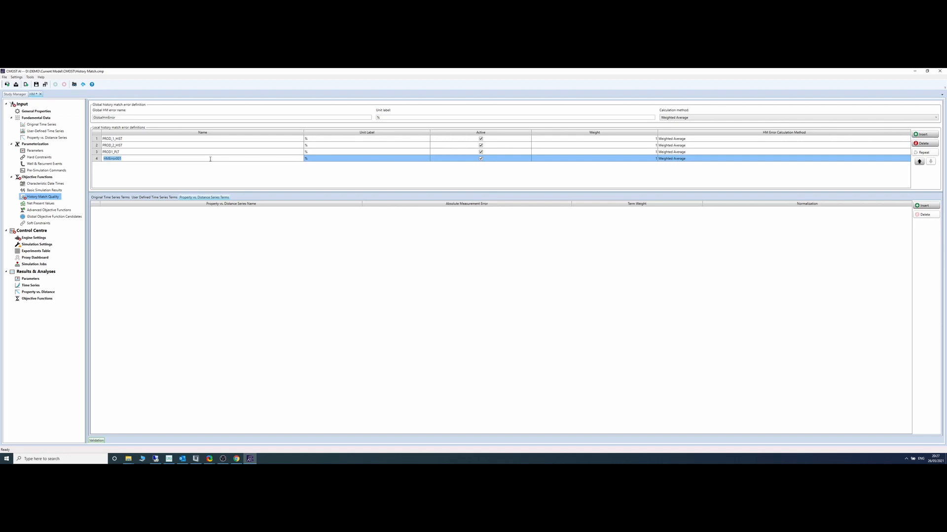
{"action": "type", "text": "PROD2_WELL_Press"}
{"action": "left_click", "coordinate": [211, 159]}
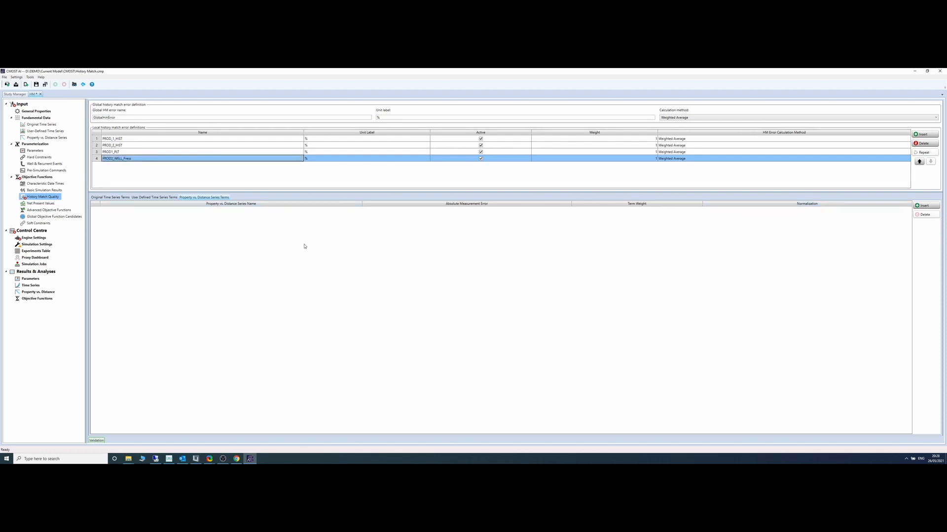
- Add two property vs. distance series terms to PROD2_WELL_Press using PVD005 and PVD006
{"action": "left_click", "coordinate": [925, 206]}
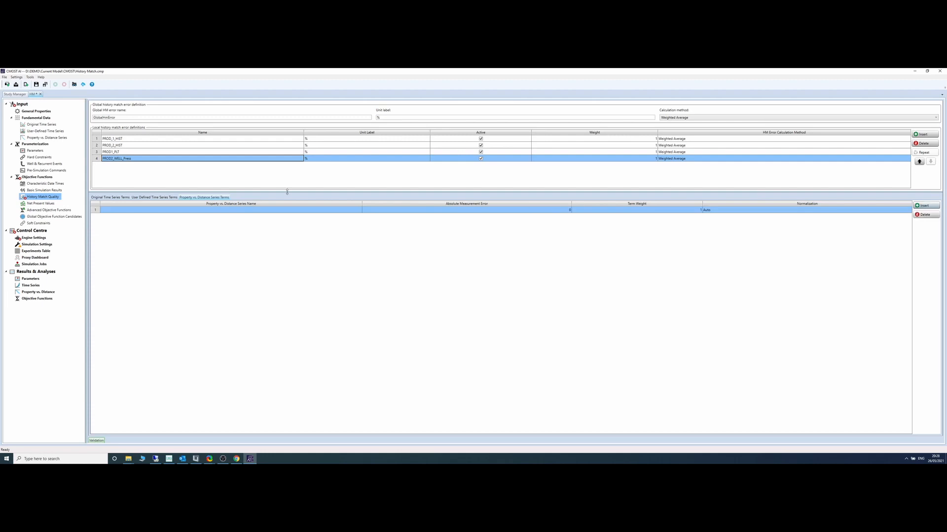
{"action": "left_click", "coordinate": [121, 210]}
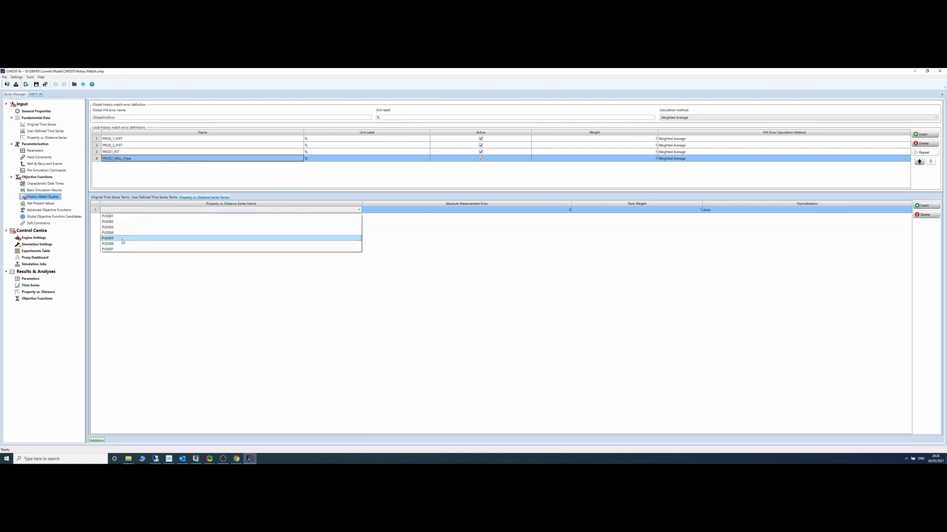
{"action": "left_click", "coordinate": [122, 240]}
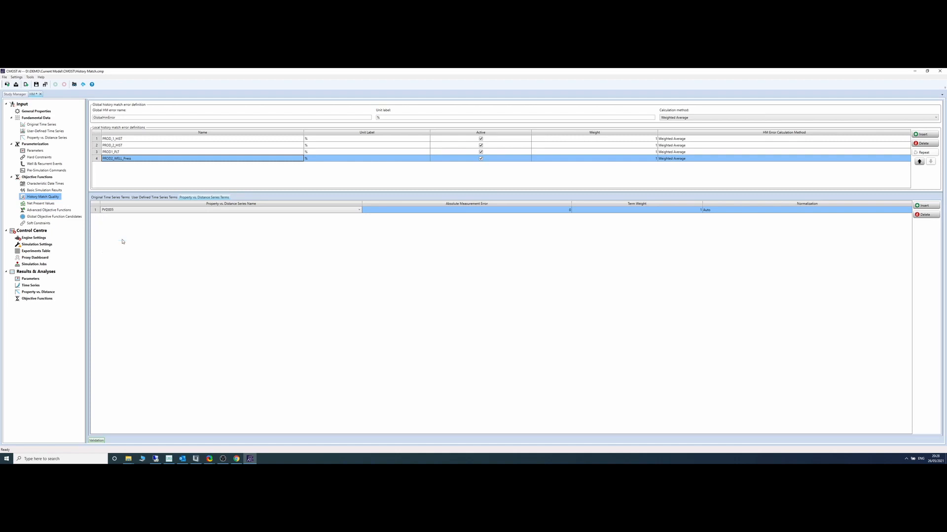
{"action": "left_click", "coordinate": [918, 206]}
{"action": "left_click", "coordinate": [281, 216]}
{"action": "left_click", "coordinate": [280, 217]}
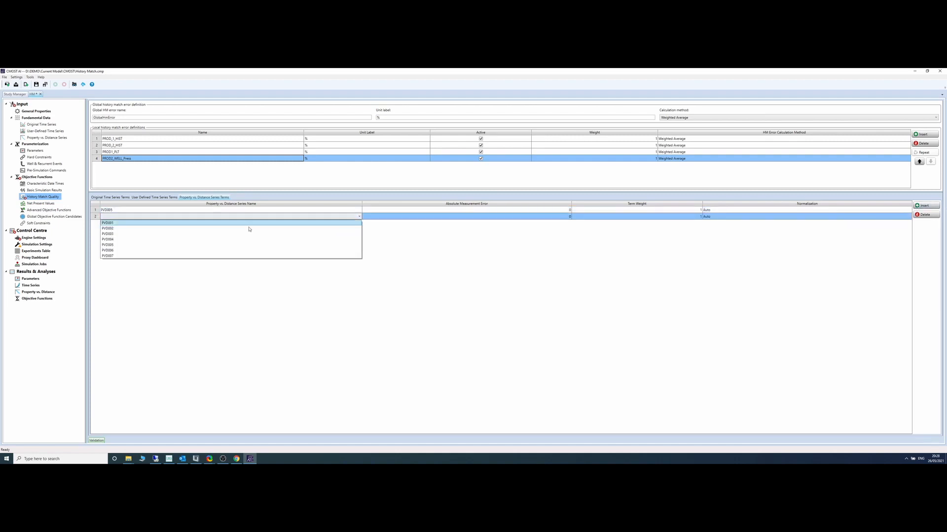
{"action": "left_click", "coordinate": [192, 250]}
- Add a third property vs. distance series term to PROD2_WELL_Press using PVD007
{"action": "left_click", "coordinate": [919, 206]}
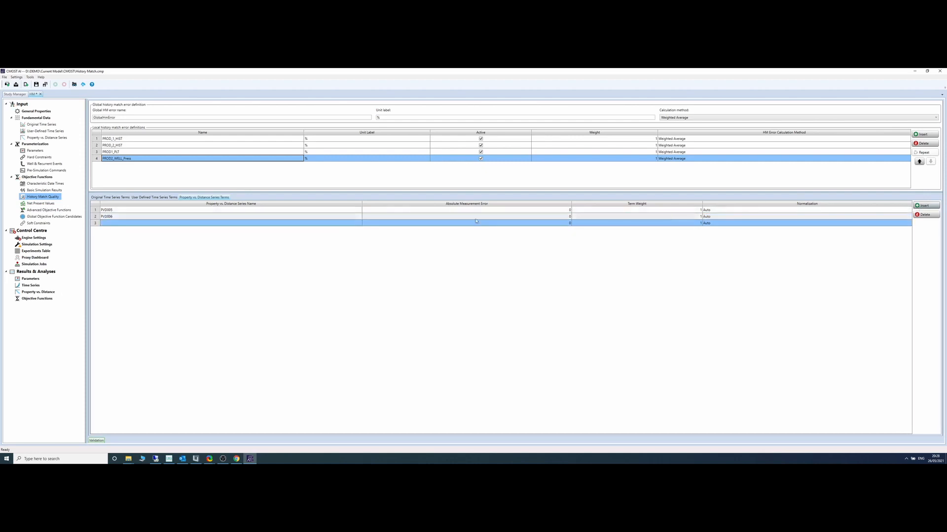
{"action": "left_click", "coordinate": [209, 223]}
{"action": "left_click", "coordinate": [209, 223]}
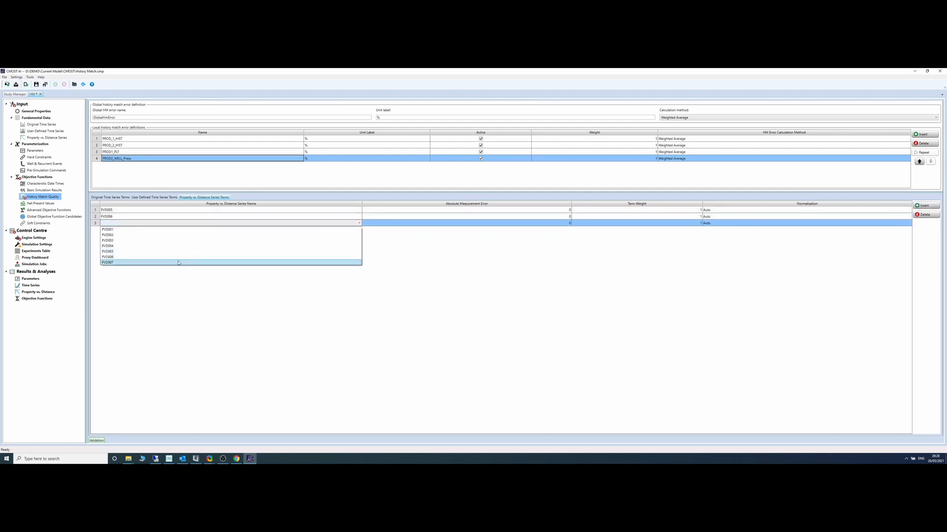
{"action": "left_click", "coordinate": [178, 263]}
- Review the PVD005 well pressure plot and the parameters list, and return to the property vs. distance terms of PROD2_WELL_Press
{"action": "left_click", "coordinate": [45, 138]}
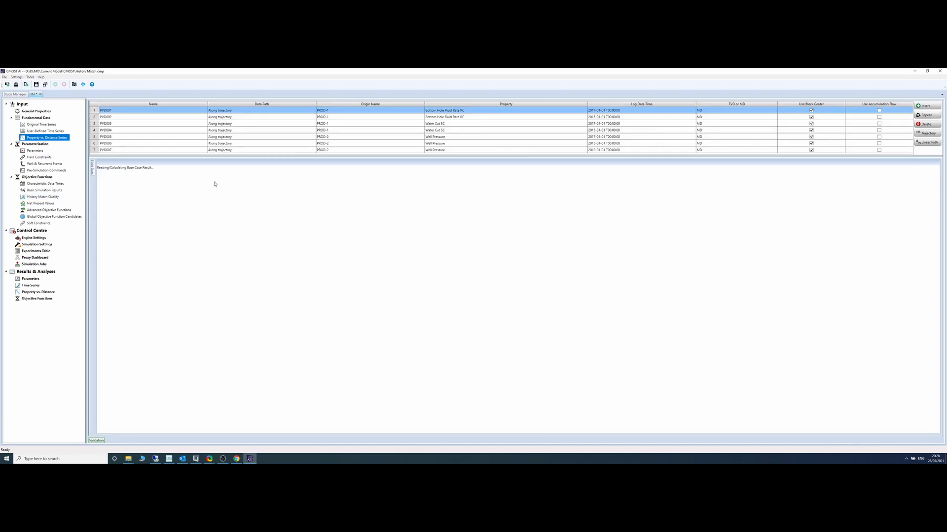
{"action": "left_click", "coordinate": [137, 139]}
{"action": "left_click", "coordinate": [137, 139]}
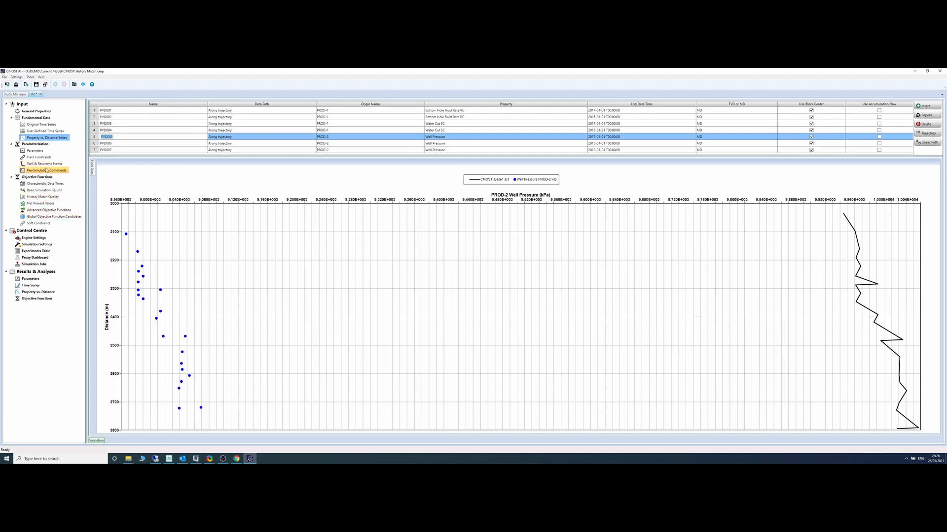
{"action": "left_click", "coordinate": [35, 150]}
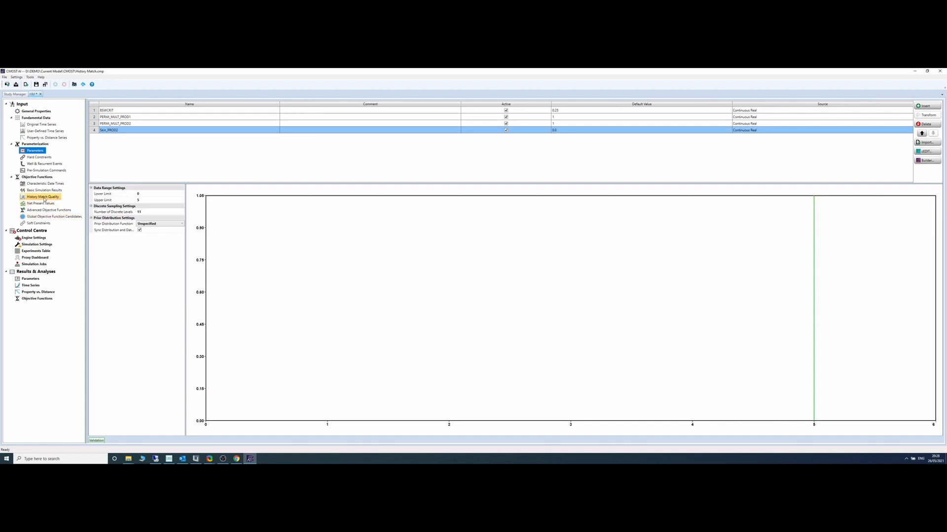
{"action": "left_click", "coordinate": [43, 197]}
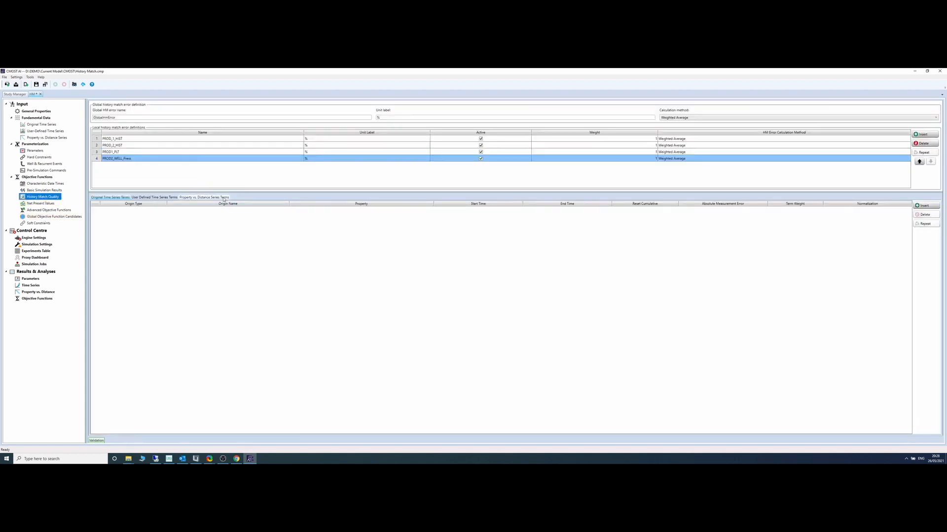
{"action": "left_click", "coordinate": [207, 198]}
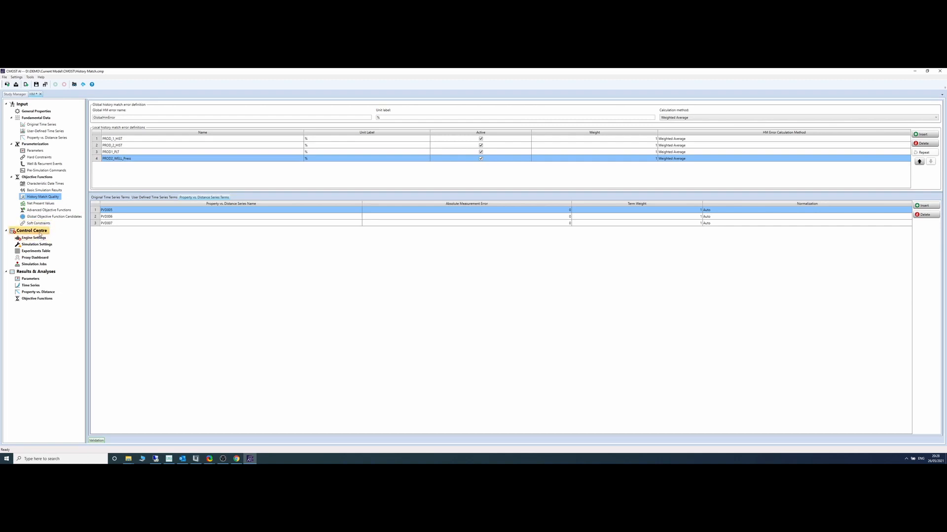
- Configure the CMG DECE engine with GlobalHmError as the global objective function and 150 total experiments
{"action": "left_click", "coordinate": [39, 233]}
{"action": "left_click", "coordinate": [39, 238]}
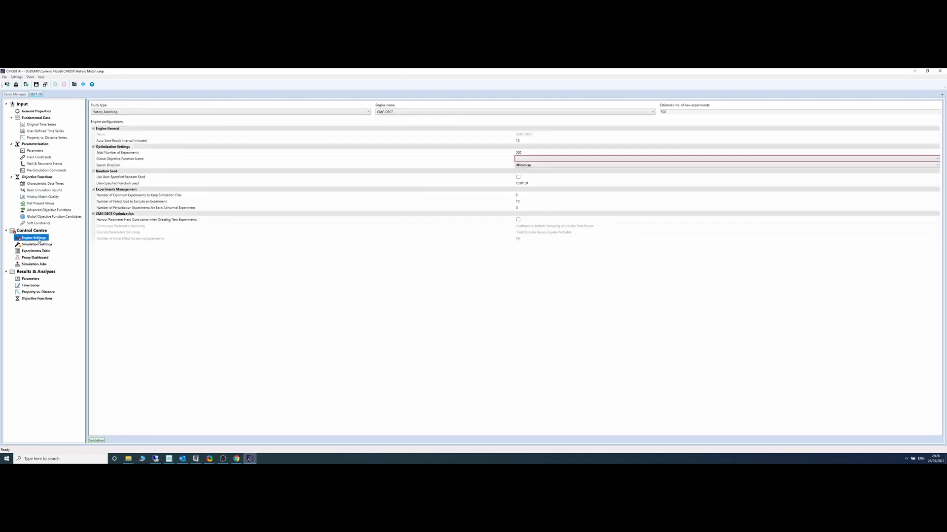
{"action": "left_click", "coordinate": [382, 113]}
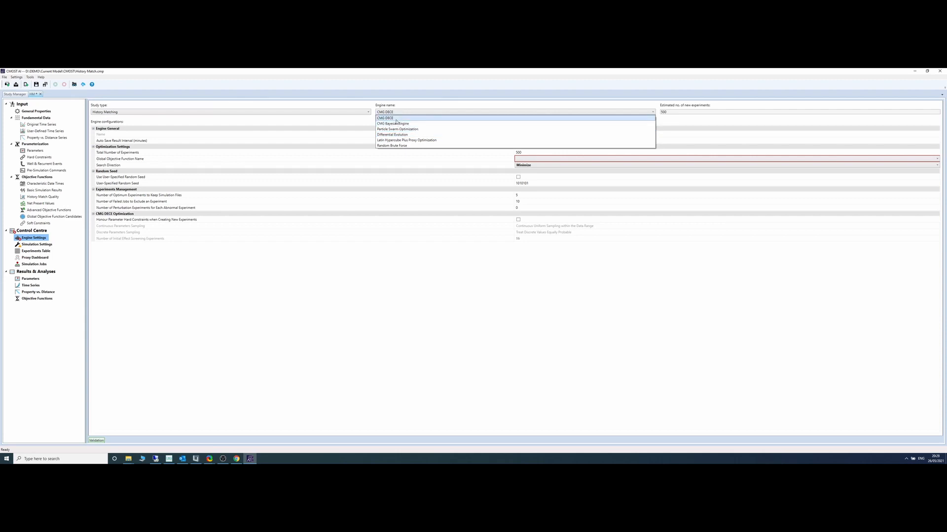
{"action": "left_click", "coordinate": [395, 118]}
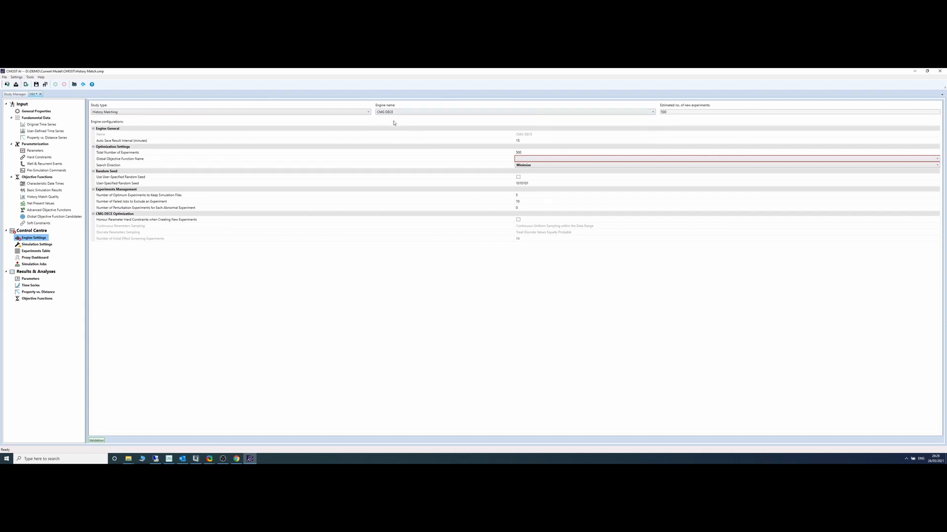
{"action": "left_click", "coordinate": [528, 161]}
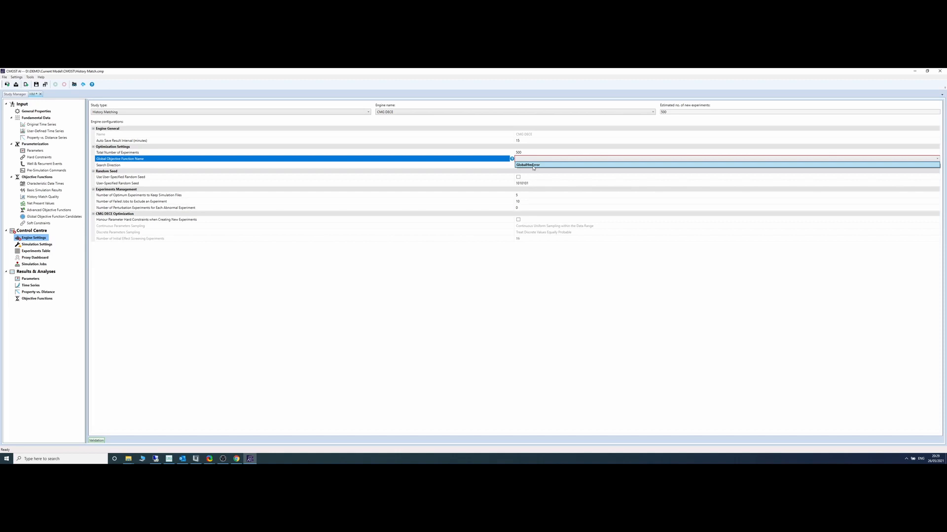
{"action": "left_click", "coordinate": [533, 166]}
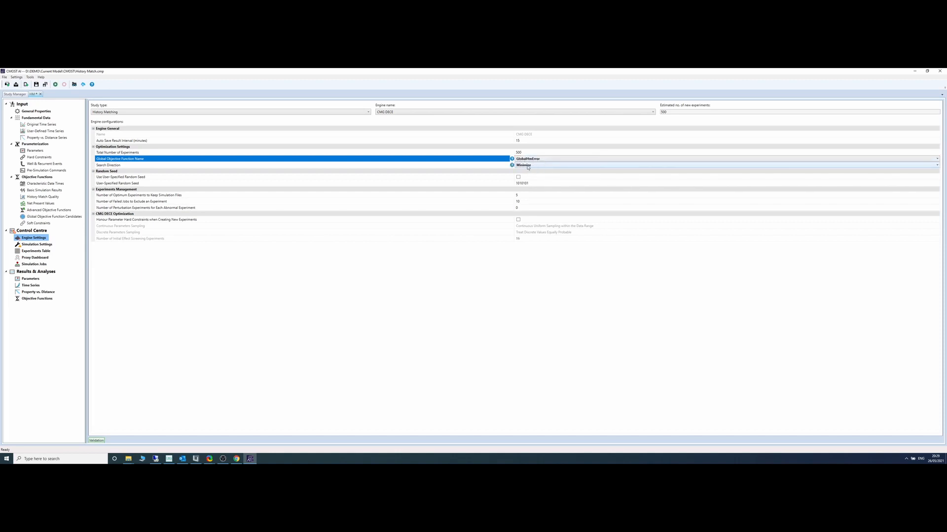
{"action": "left_click", "coordinate": [526, 153]}
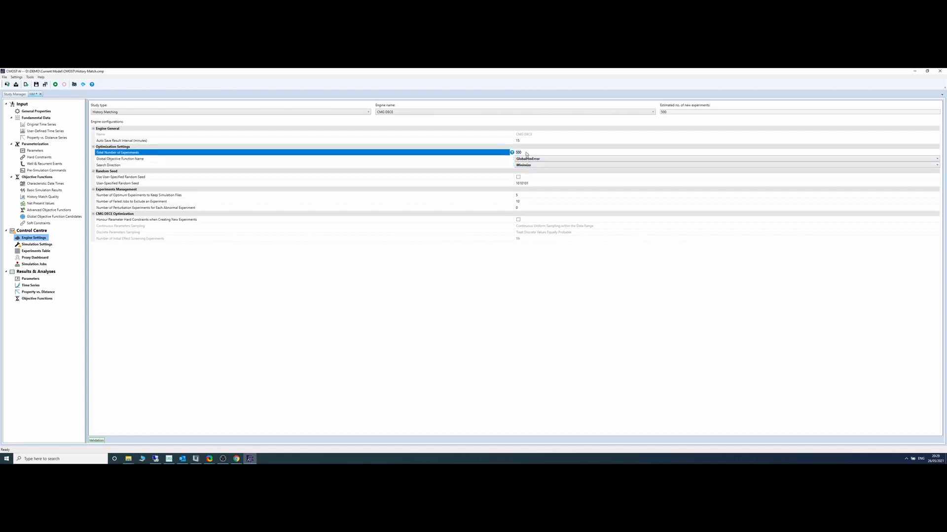
{"action": "type", "text": "150"}
- Activate the Local scheduler with 4 maximum concurrent jobs, choose simulator version 2020.23 with 4 cores per local job, and save the study
{"action": "left_click", "coordinate": [34, 244]}
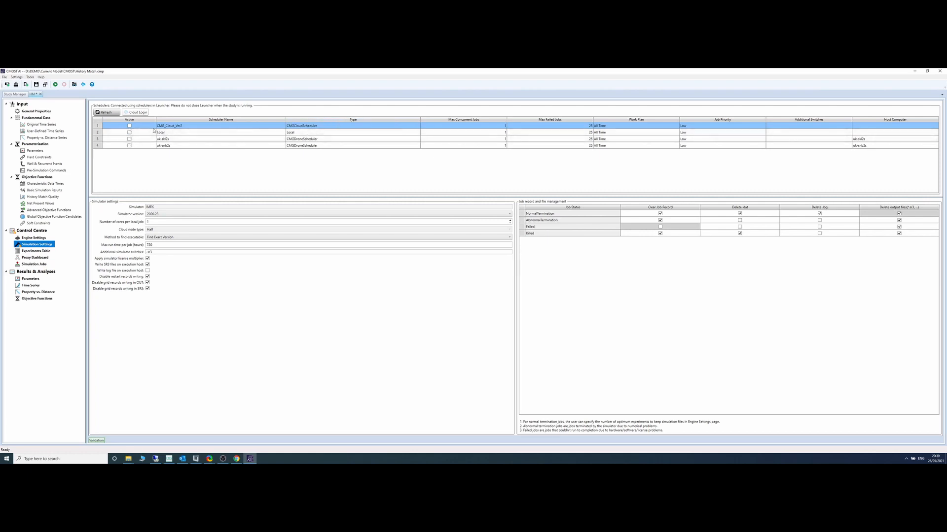
{"action": "left_click", "coordinate": [130, 132]}
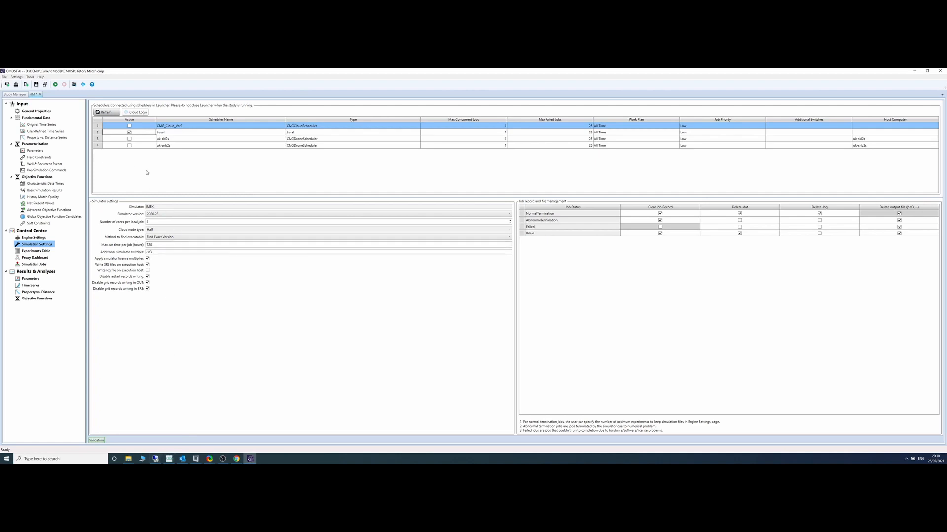
{"action": "left_click", "coordinate": [173, 214]}
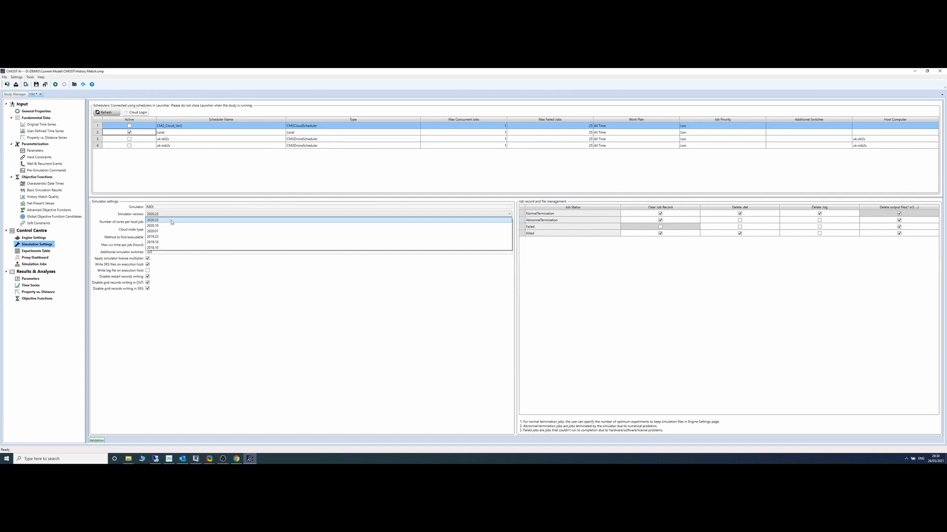
{"action": "left_click", "coordinate": [172, 222]}
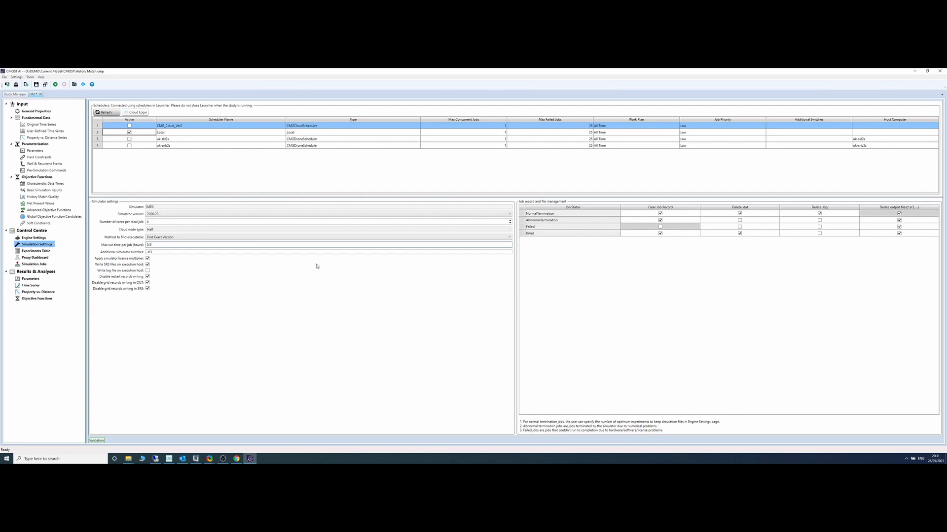
{"action": "double_click", "coordinate": [481, 132]}
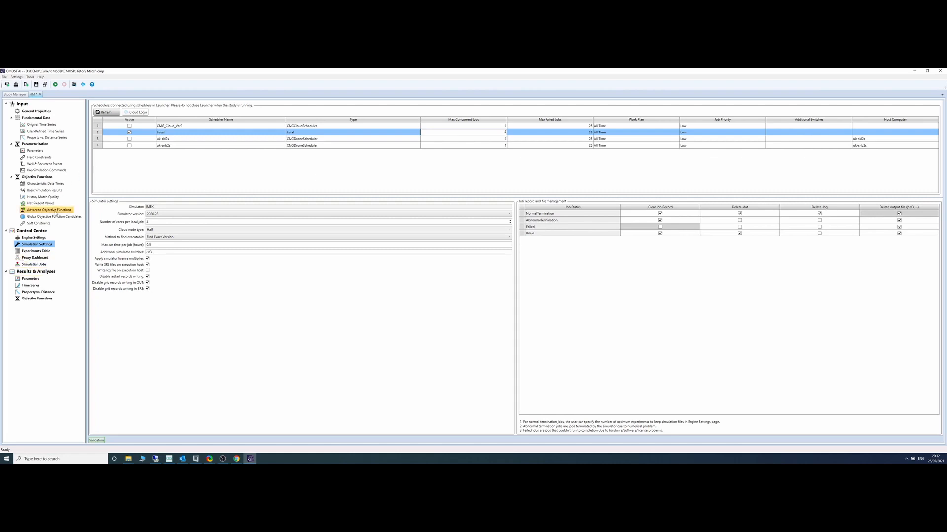
{"action": "key", "text": "ctrl+s"}
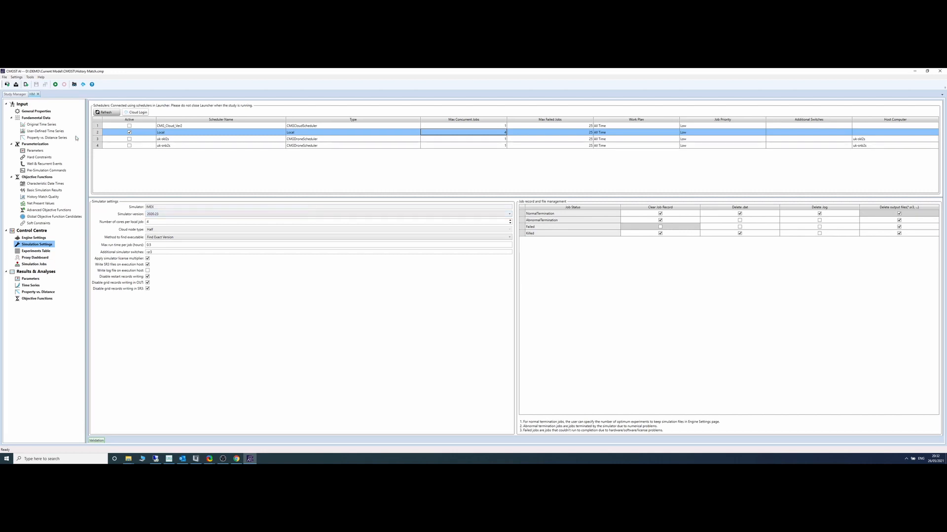
- Start the history matching engine with the Local scheduler and view its progress in the Control Centre
{"action": "left_click", "coordinate": [55, 85]}
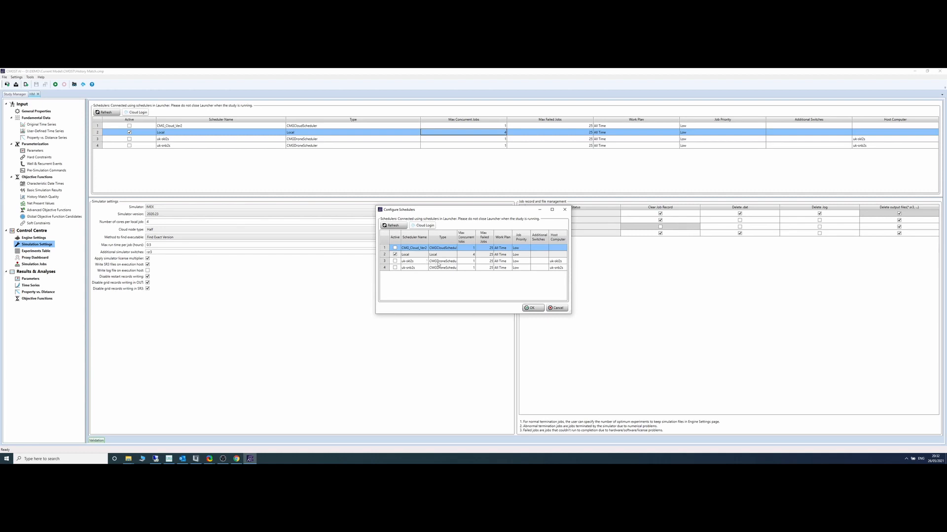
{"action": "left_click", "coordinate": [532, 308]}
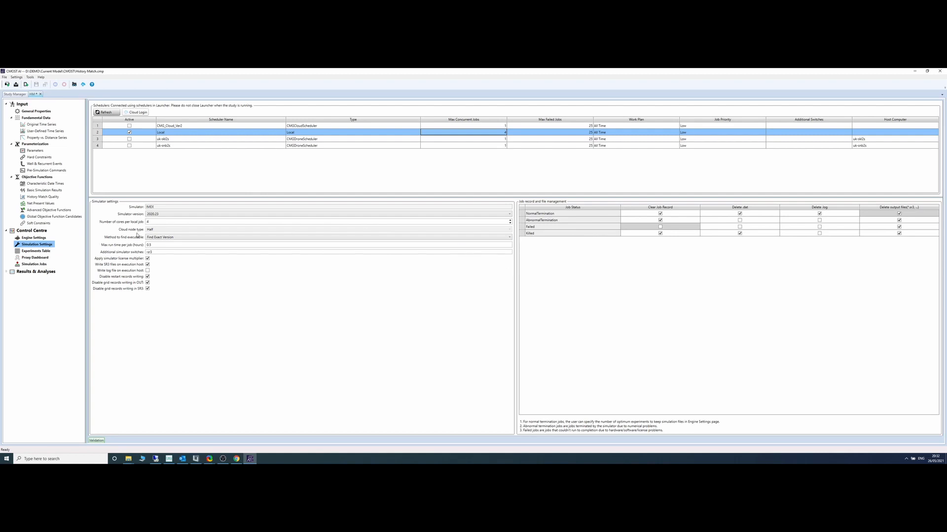
{"action": "left_click", "coordinate": [31, 230]}
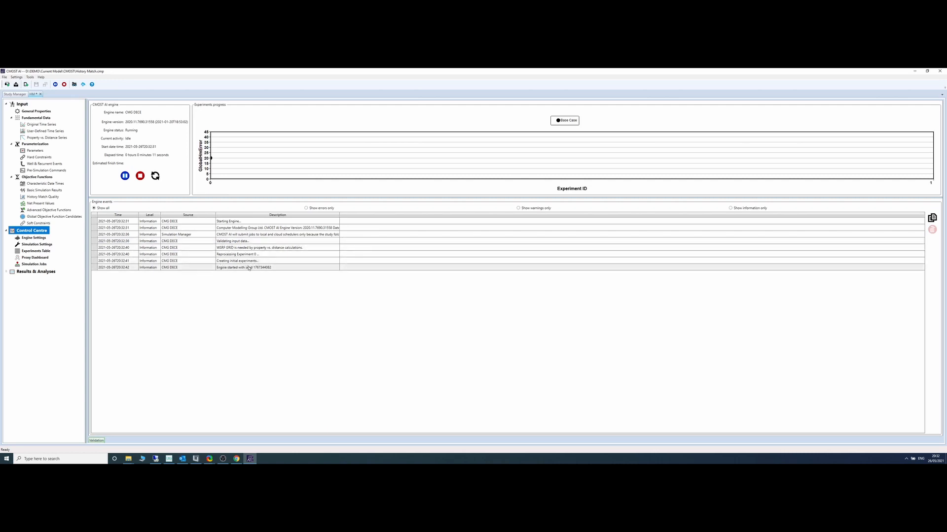
- Check the experiments table and the refreshed job list in CMG Technologies Launcher, and return to CMOST AI
{"action": "left_click", "coordinate": [39, 252]}
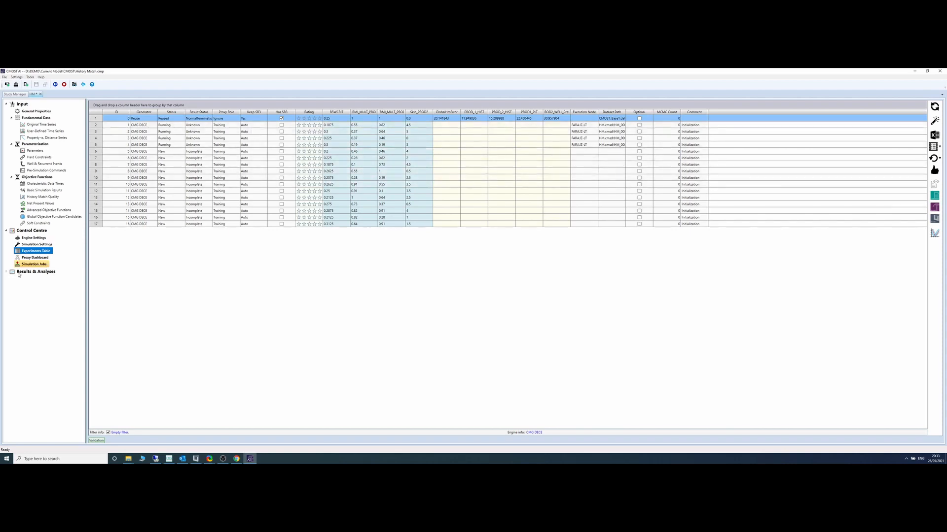
{"action": "left_click", "coordinate": [168, 459]}
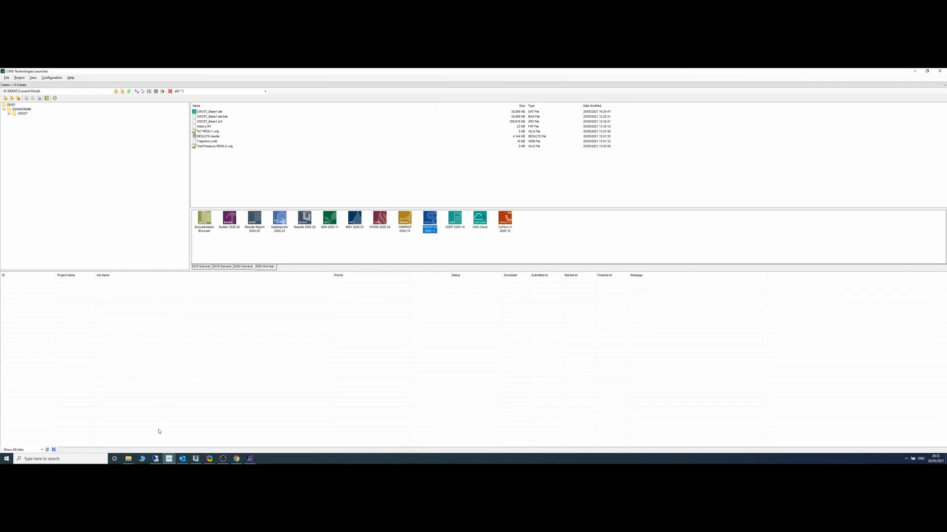
{"action": "left_click", "coordinate": [48, 450]}
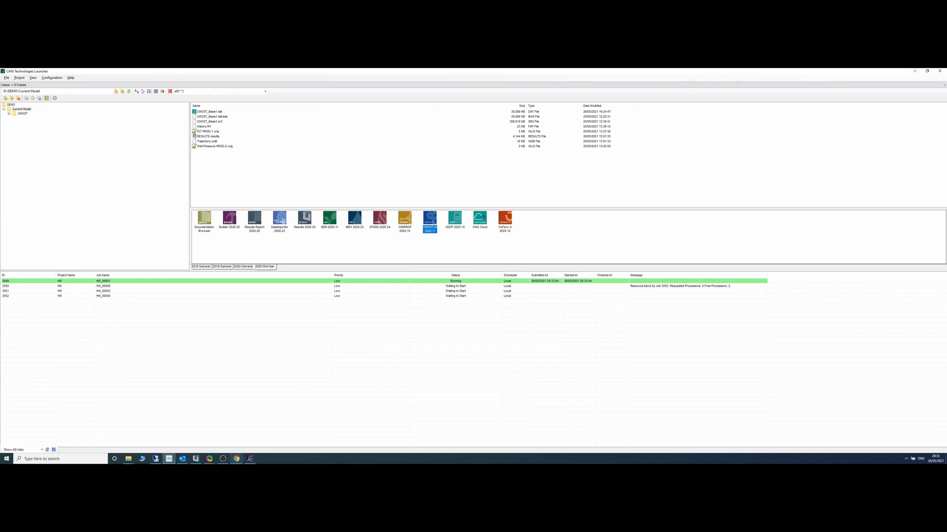
{"action": "left_click", "coordinate": [251, 459]}
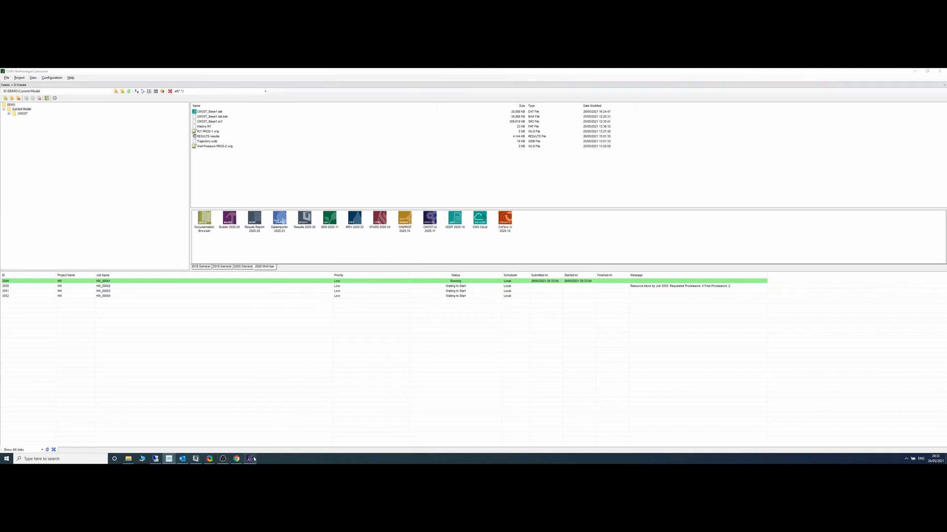